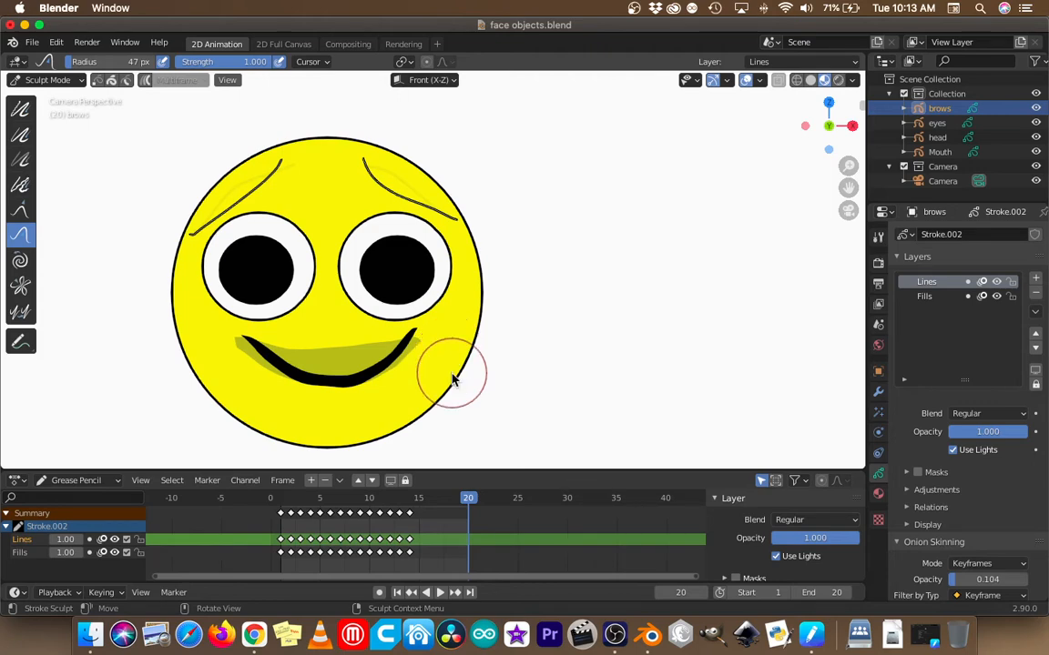
# Step: Play the face animation, stop it, and step forward through its frames up to frame 15
pyautogui.press('space')
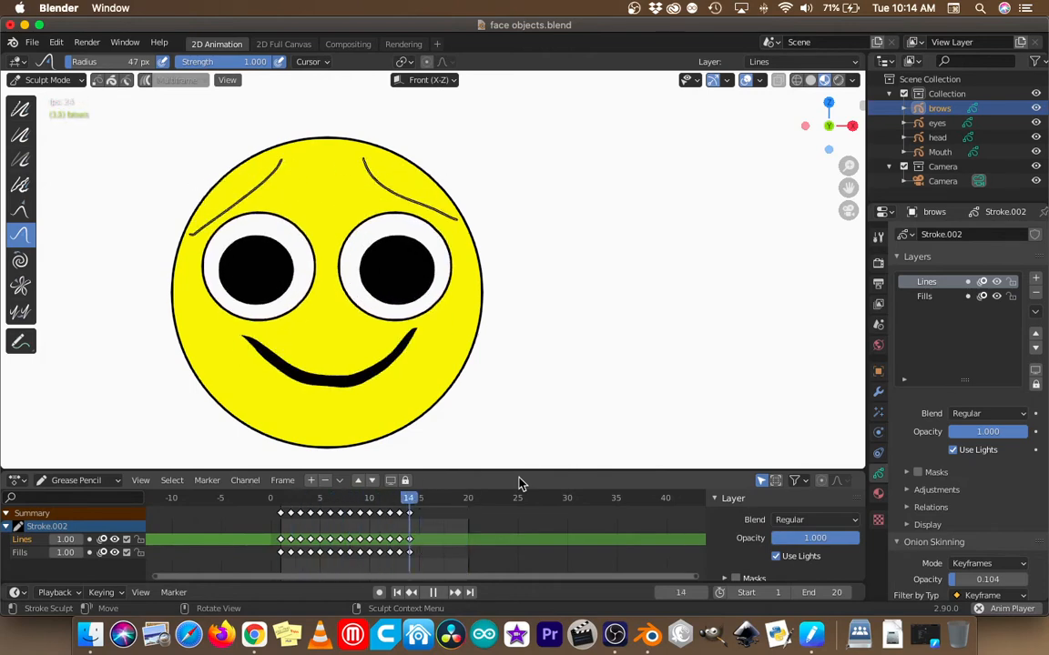
pyautogui.press('Escape')
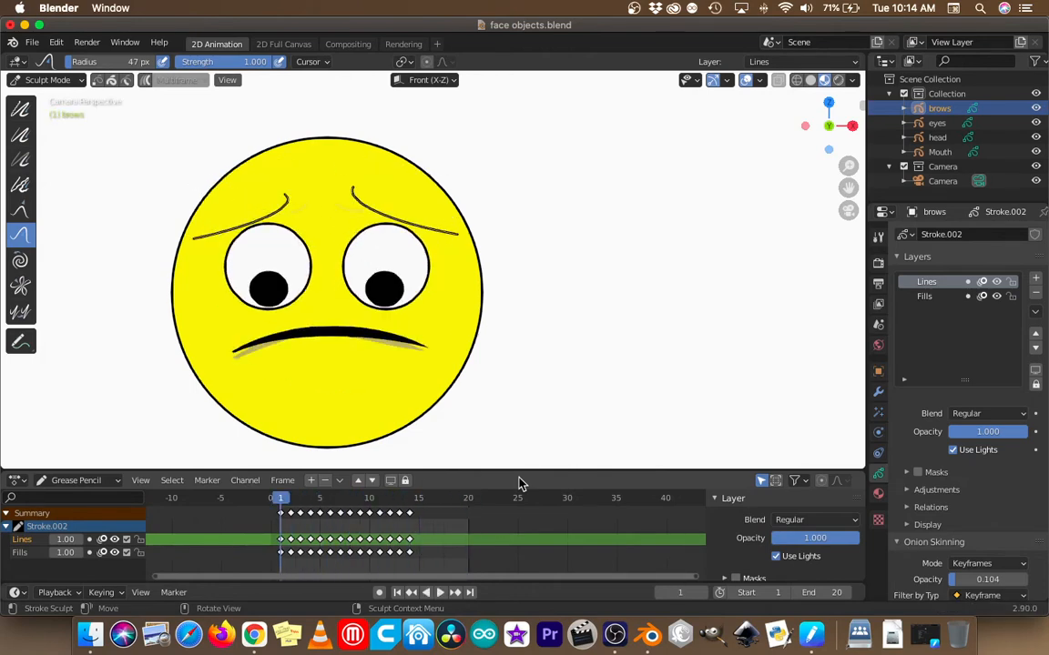
pyautogui.press('Right')
pyautogui.press('Right')
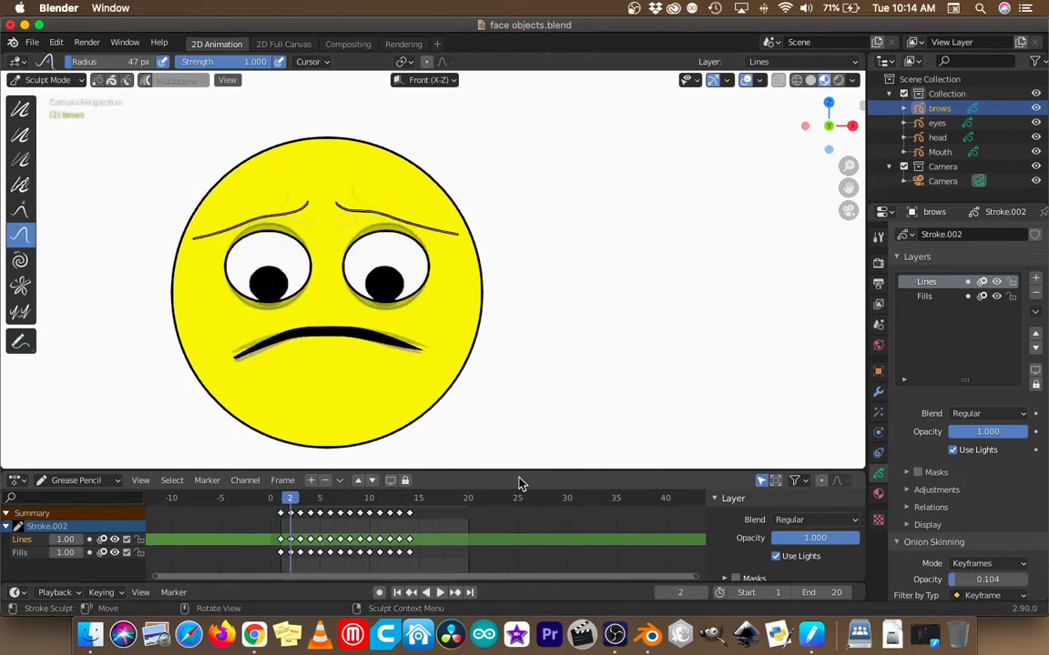
pyautogui.press('Right')
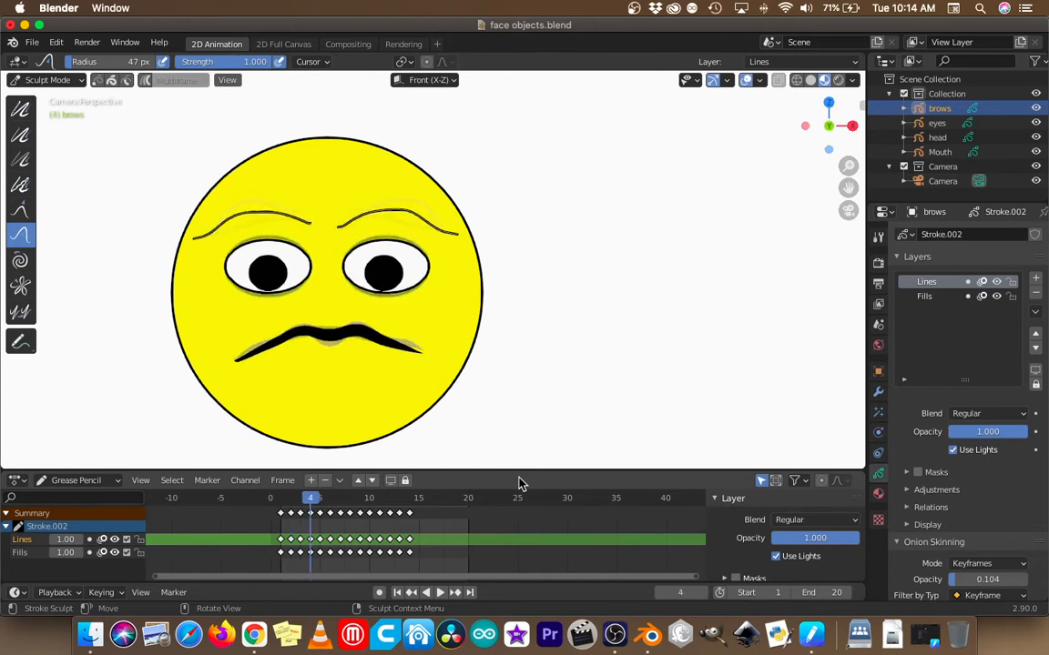
pyautogui.press('Right')
pyautogui.press('Right')
pyautogui.press('Right')
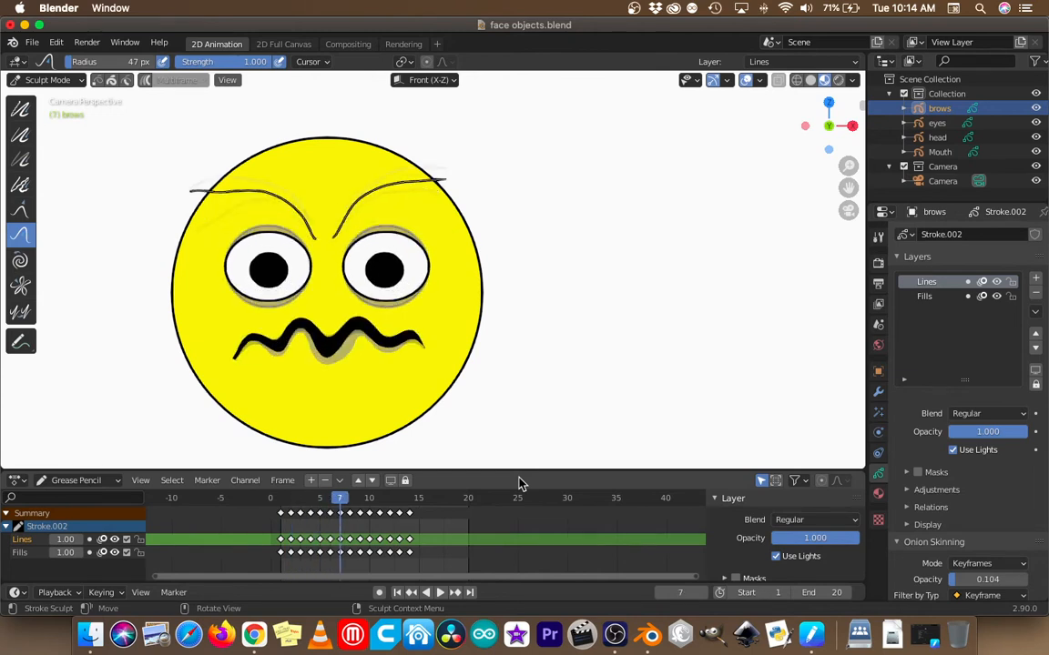
pyautogui.press('Right')
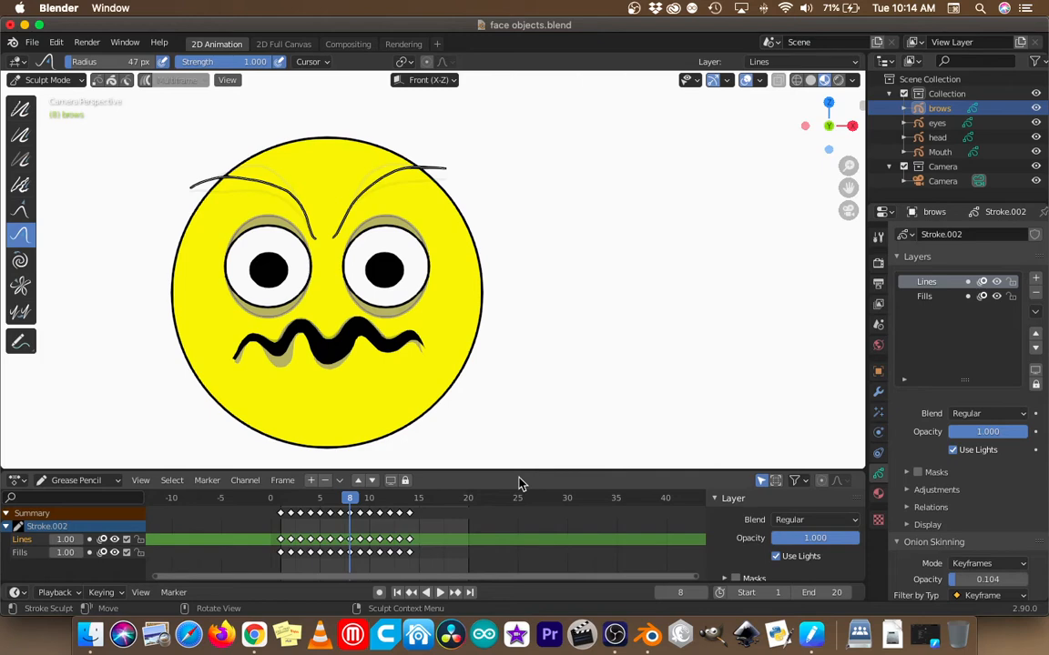
pyautogui.press('Right')
pyautogui.press('Right')
pyautogui.press('Right')
pyautogui.press('Right')
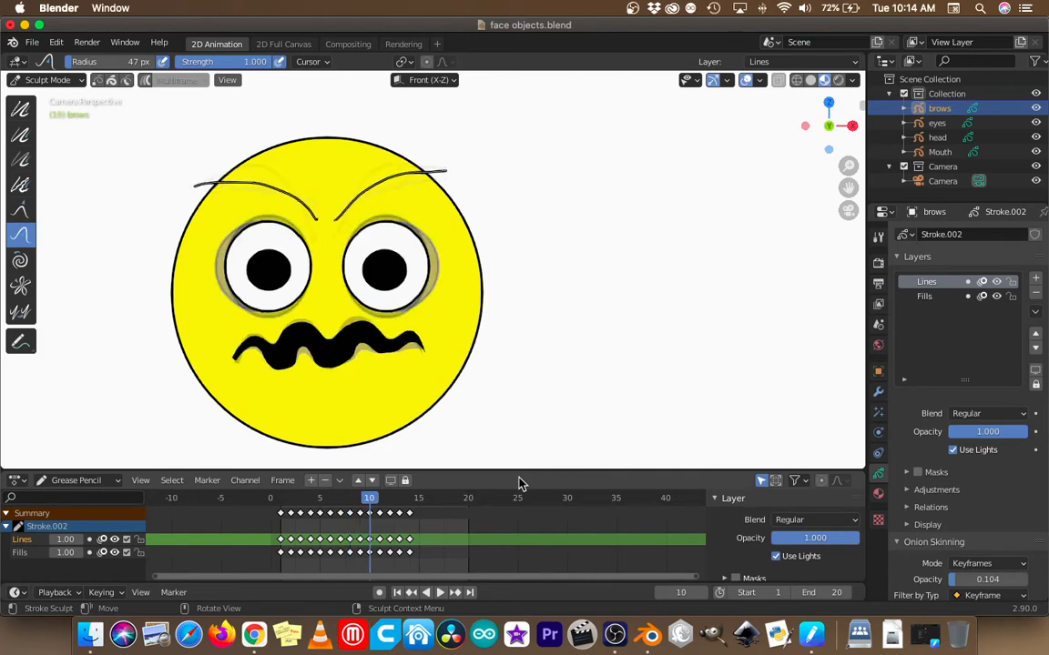
pyautogui.press('Right')
pyautogui.press('Right')
pyautogui.press('Right')
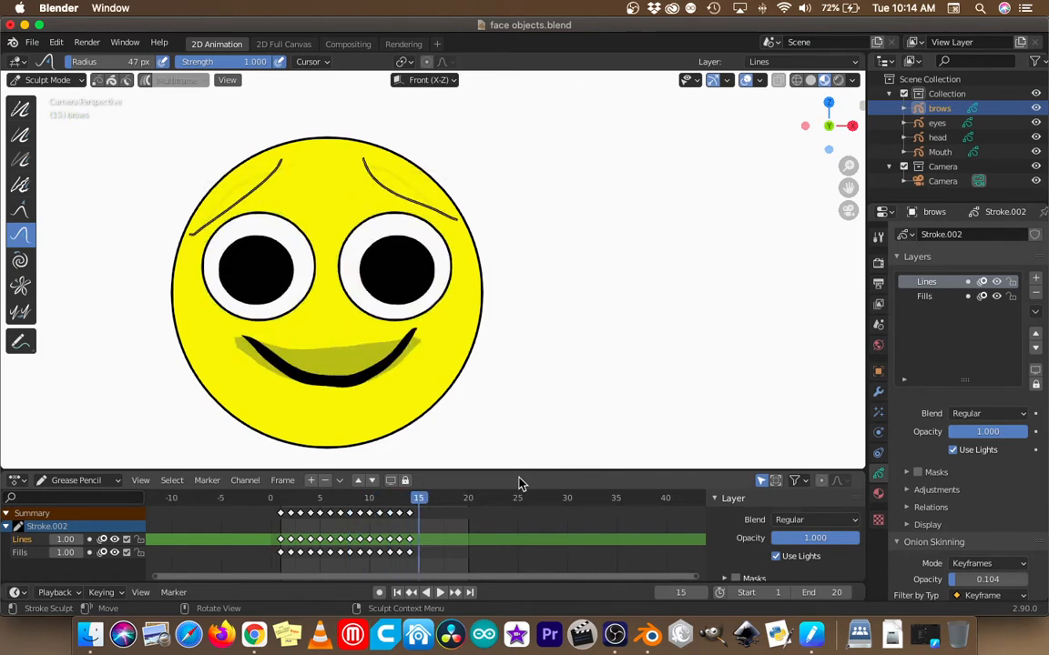
# Step: Step back through the face animation's frames to frame 1
pyautogui.press('Left')
pyautogui.press('Left')
pyautogui.press('Left')
pyautogui.press('Left')
pyautogui.press('Left')
pyautogui.press('Left')
pyautogui.press('Left')
pyautogui.press('Left')
pyautogui.press('Left')
pyautogui.press('Left')
pyautogui.press('Left')
pyautogui.press('Left')
pyautogui.press('Left')
pyautogui.press('Left')
pyautogui.press('Left')
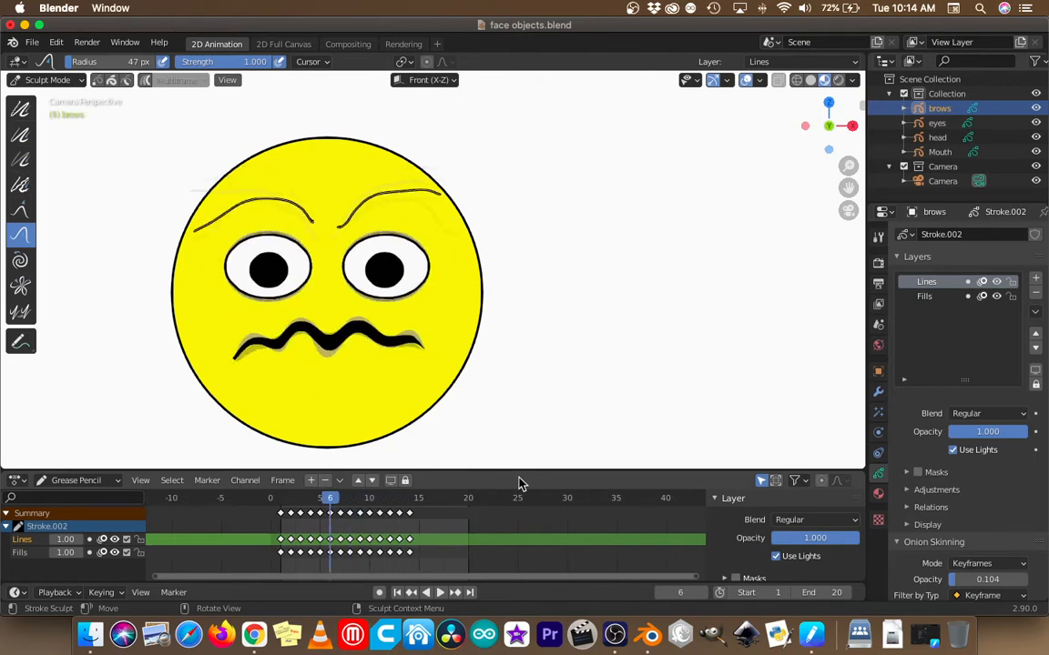
pyautogui.press('Right')
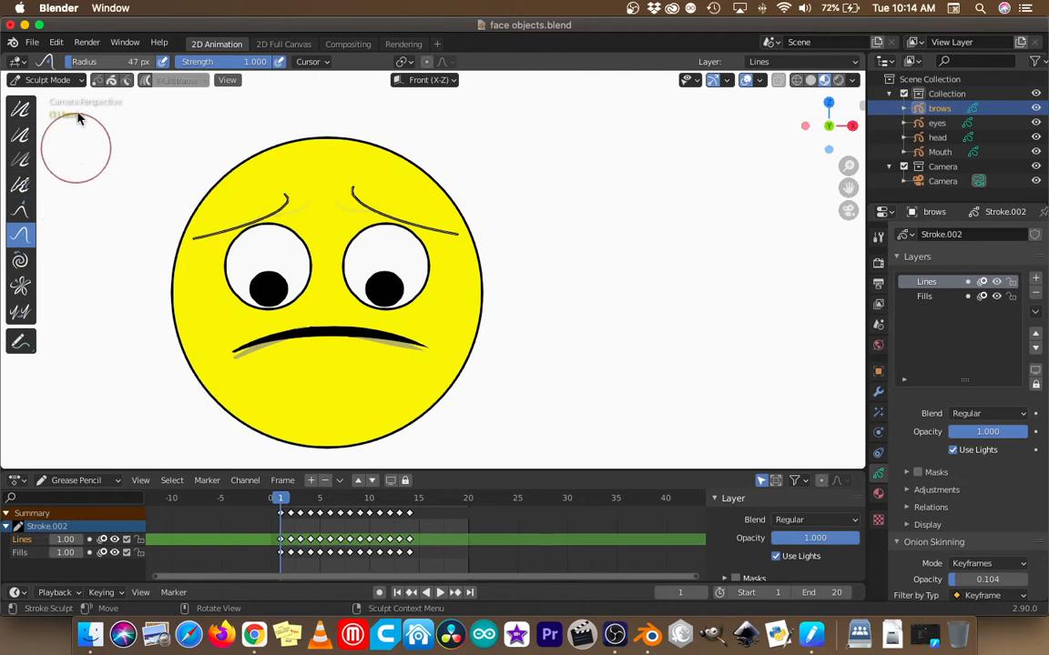
# Step: Try distorting the brow above the left eye with the sculpt brush on frame 1, and undo the stroke
pyautogui.moveTo(226, 212)
pyautogui.mouseDown()
pyautogui.moveTo(240, 244)
pyautogui.moveTo(237, 173)
pyautogui.moveTo(266, 246)
pyautogui.moveTo(308, 235)
pyautogui.moveTo(194, 247)
pyautogui.moveTo(182, 297)
pyautogui.moveTo(289, 302)
pyautogui.moveTo(417, 259)
pyautogui.mouseUp()
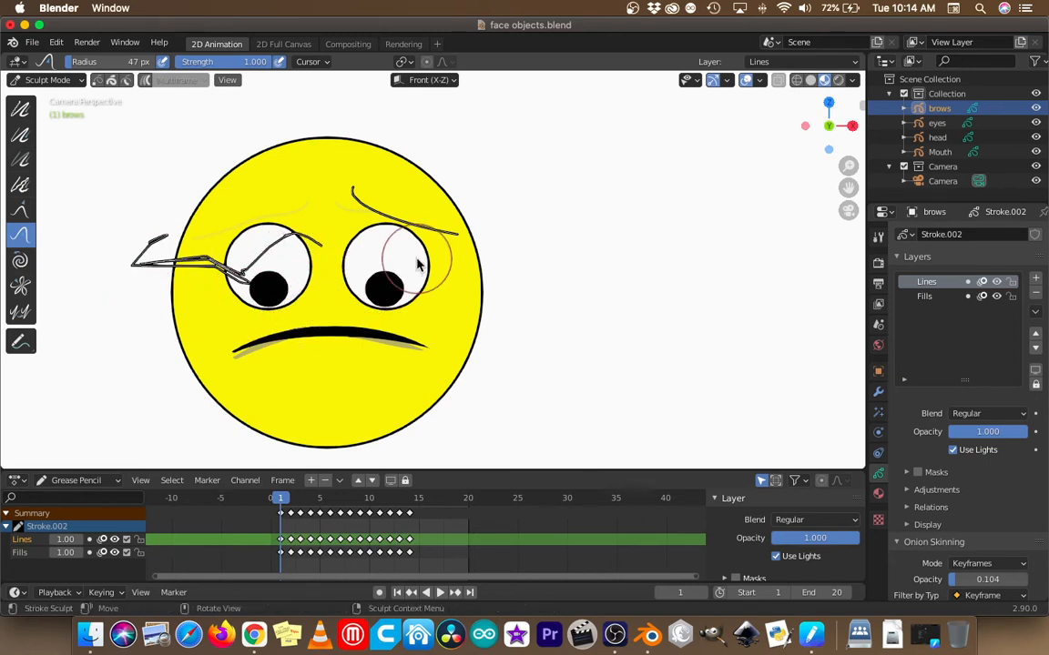
pyautogui.hotkey('ctrl', 'z')
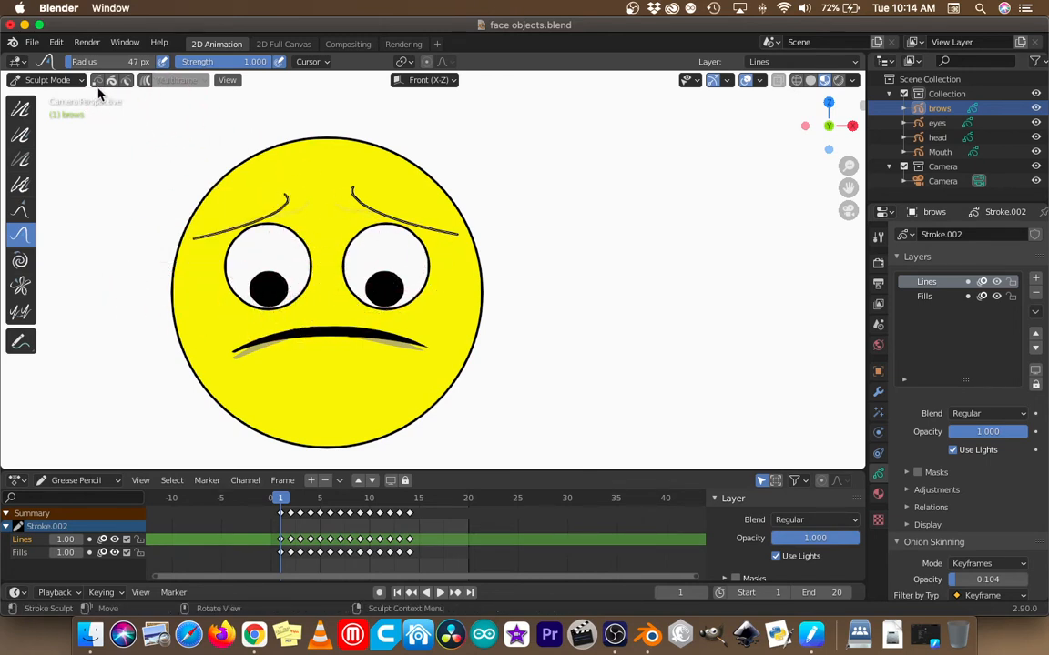
# Step: Switch the brows to Object Mode and try moving, rotating and scaling them as a whole, cancelling each transform
pyautogui.click(71, 80)
pyautogui.click(72, 97)
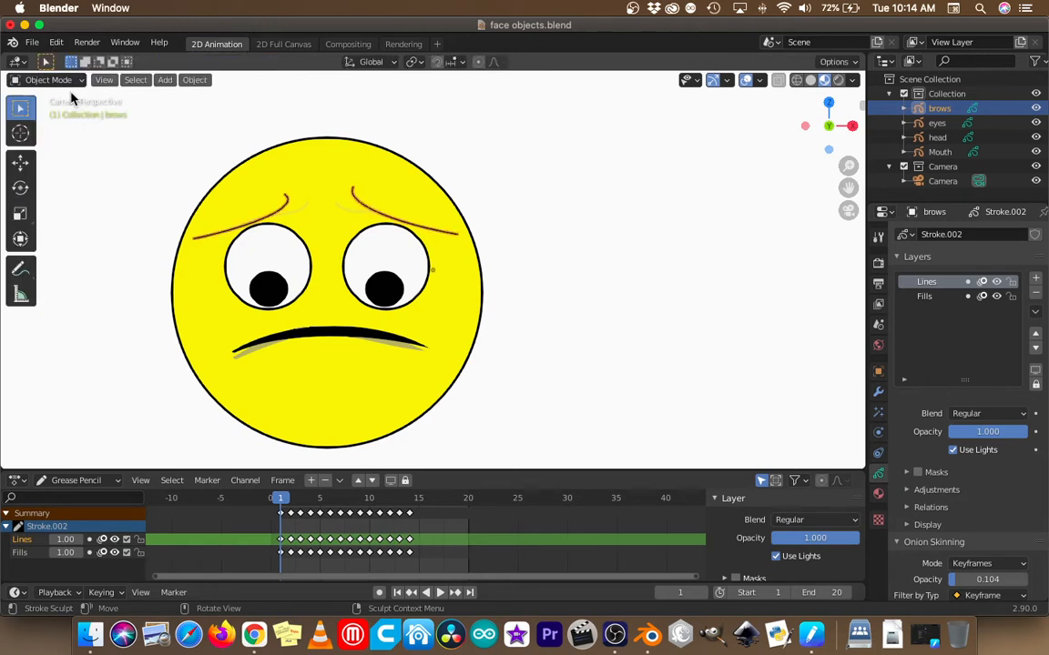
pyautogui.press('g')
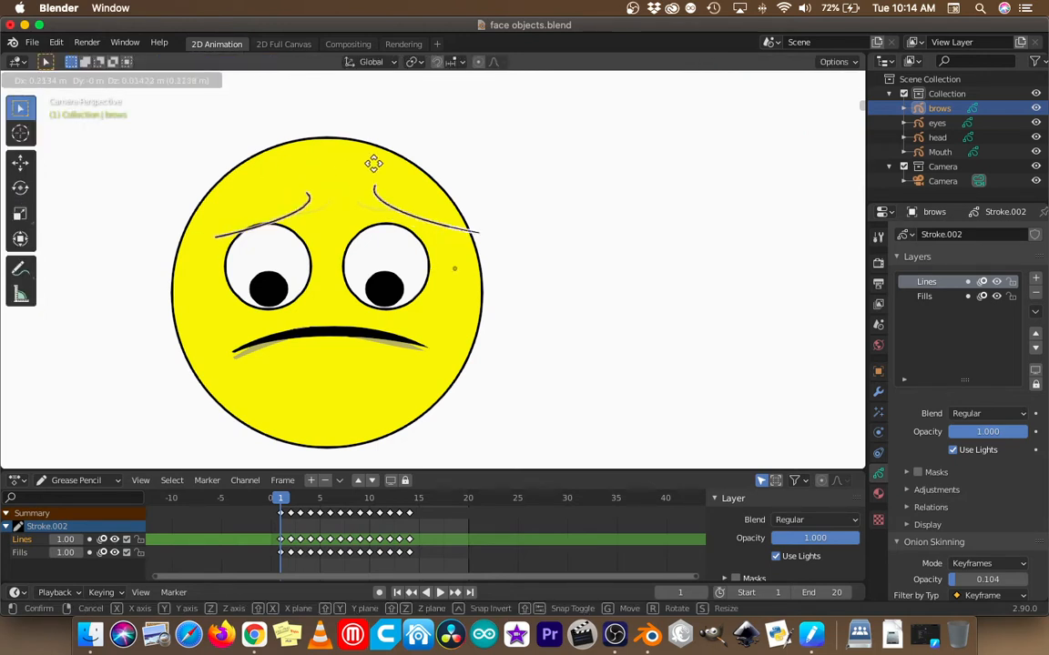
pyautogui.rightClick(320, 158)
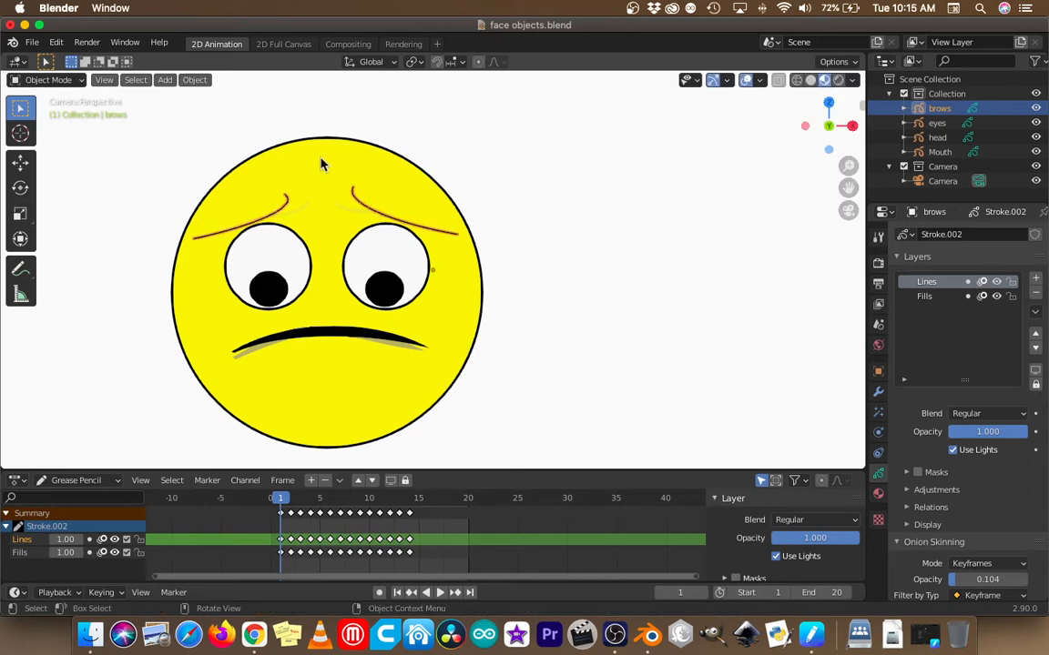
pyautogui.press('r')
pyautogui.rightClick(371, 157)
pyautogui.press('s')
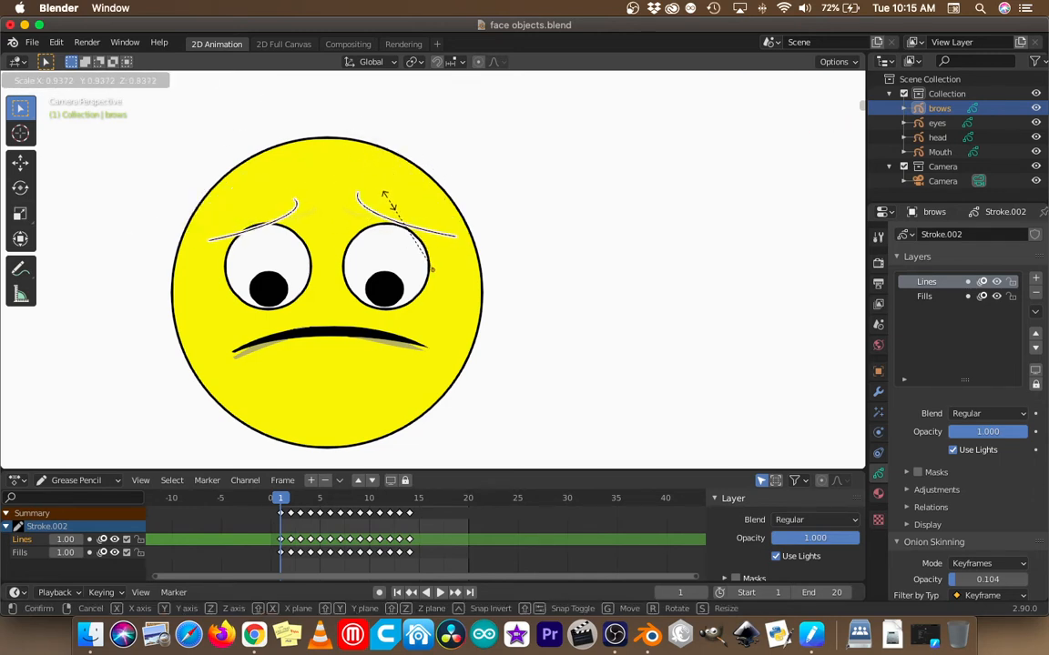
pyautogui.rightClick(390, 206)
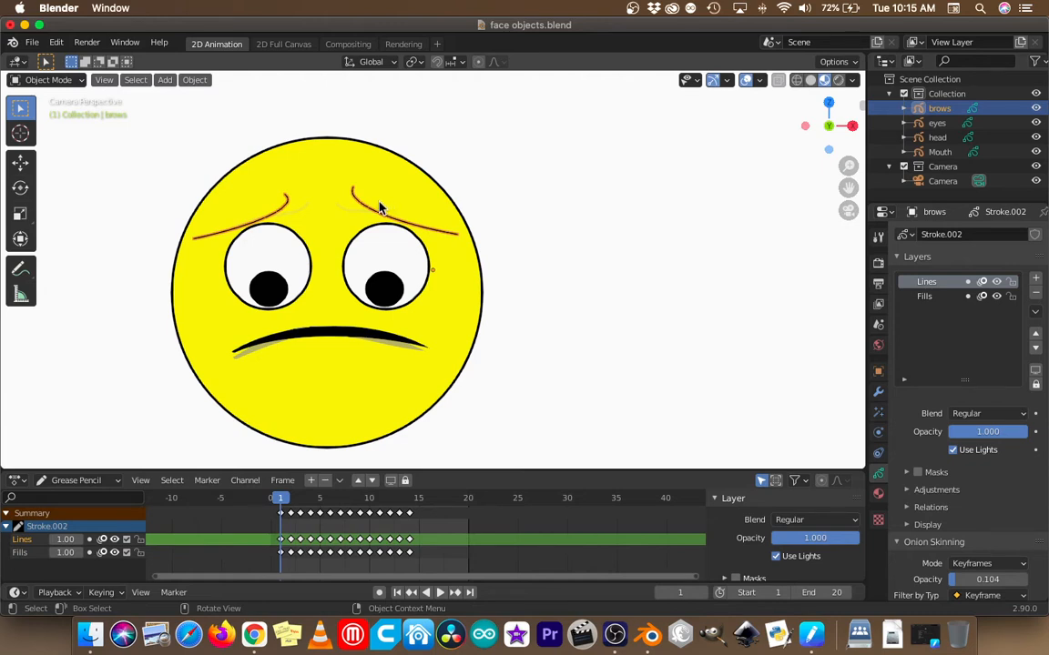
# Step: Switch the brows to Edit Mode and try moving their strokes, cancelling the transform
pyautogui.click(65, 80)
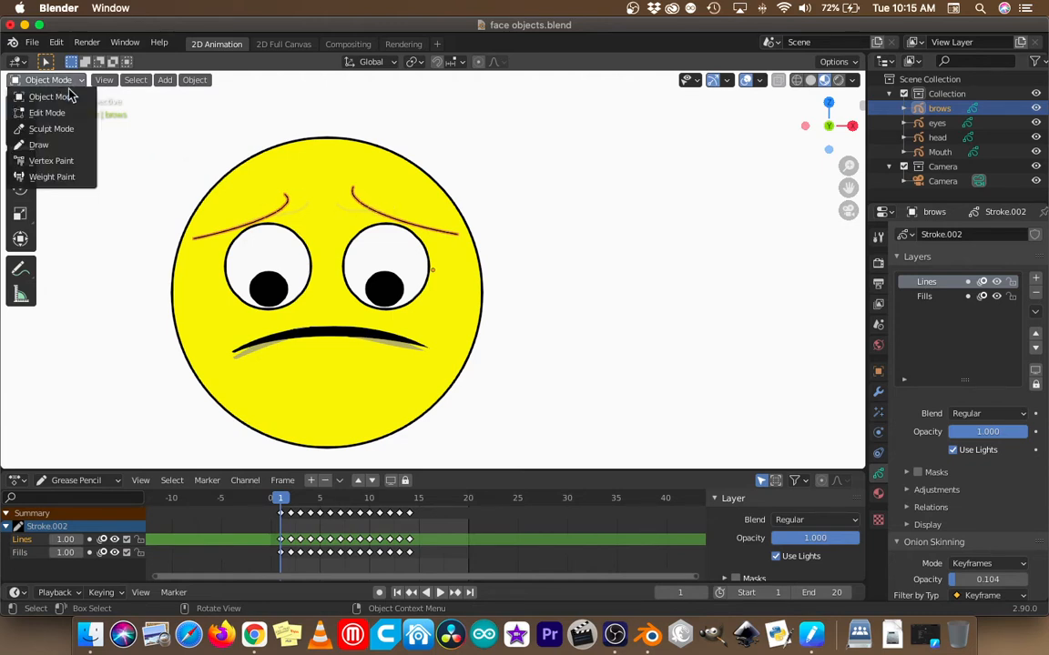
pyautogui.click(67, 112)
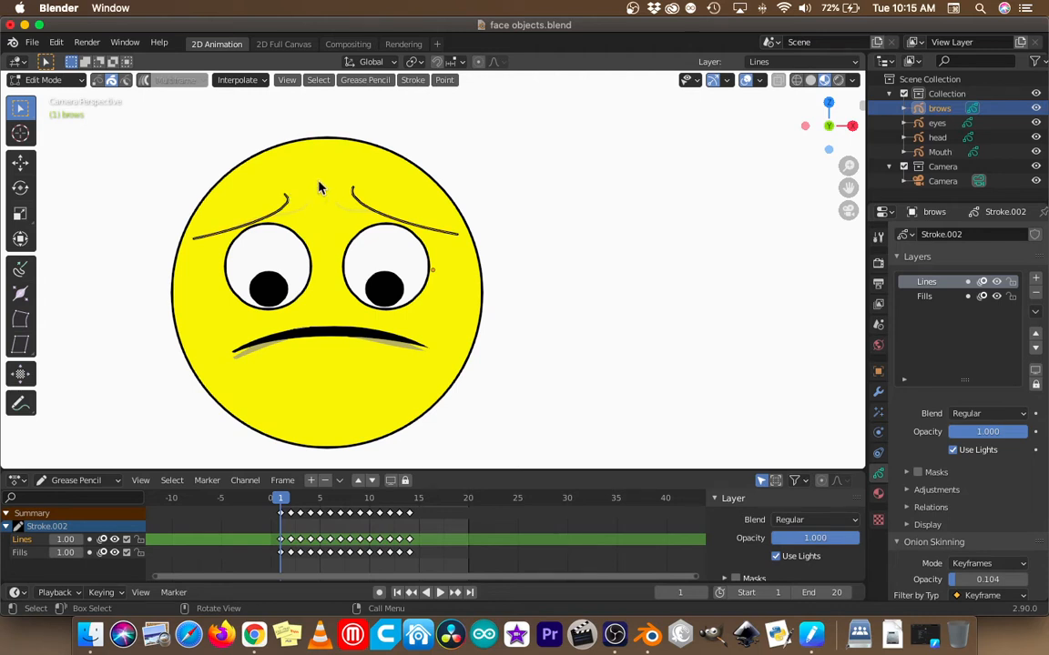
pyautogui.press('r')
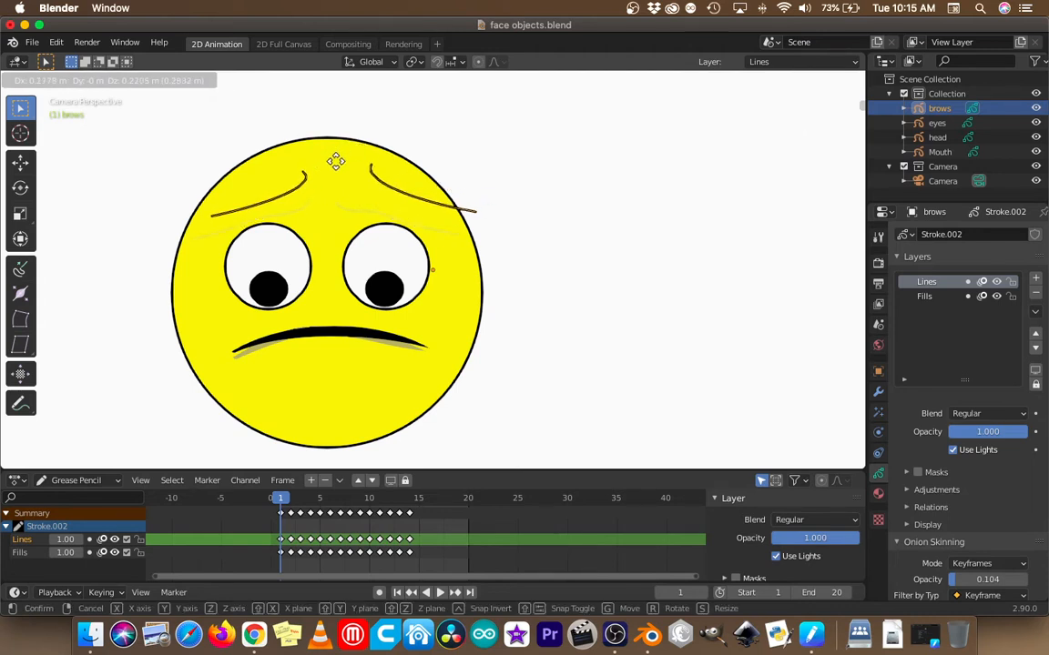
pyautogui.press('Escape')
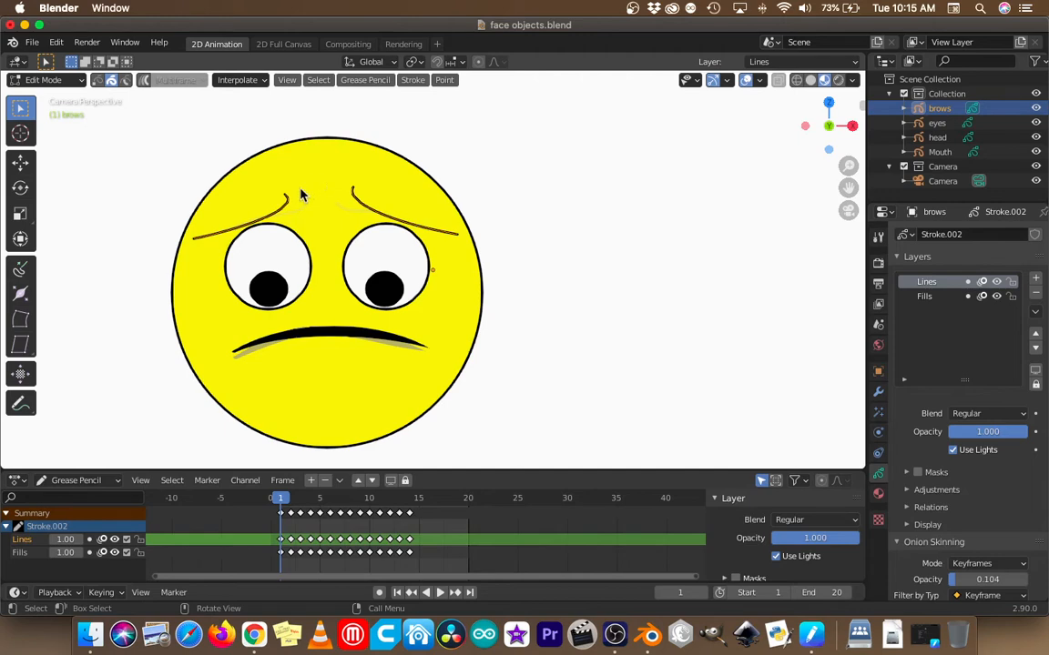
# Step: In point selection mode, try moving only the inner end point of the brow above the left eye, and cancel the move
pyautogui.scroll(6, 264, 208)
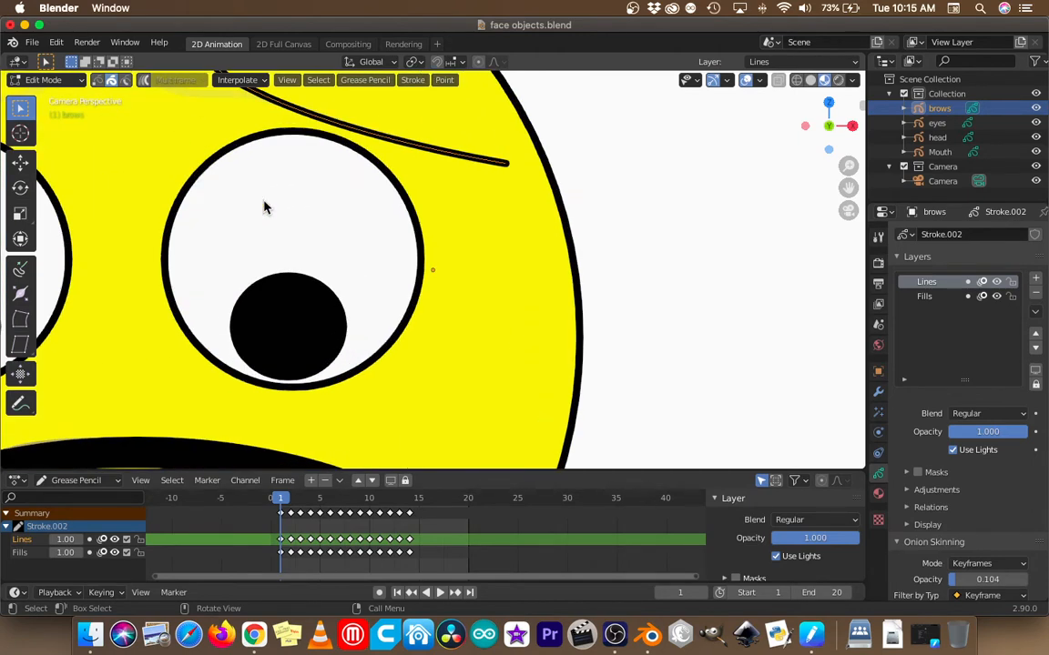
pyautogui.keyDown('shift'); pyautogui.moveTo(264, 200); pyautogui.dragTo(595, 358, button='middle'); pyautogui.keyUp('shift')
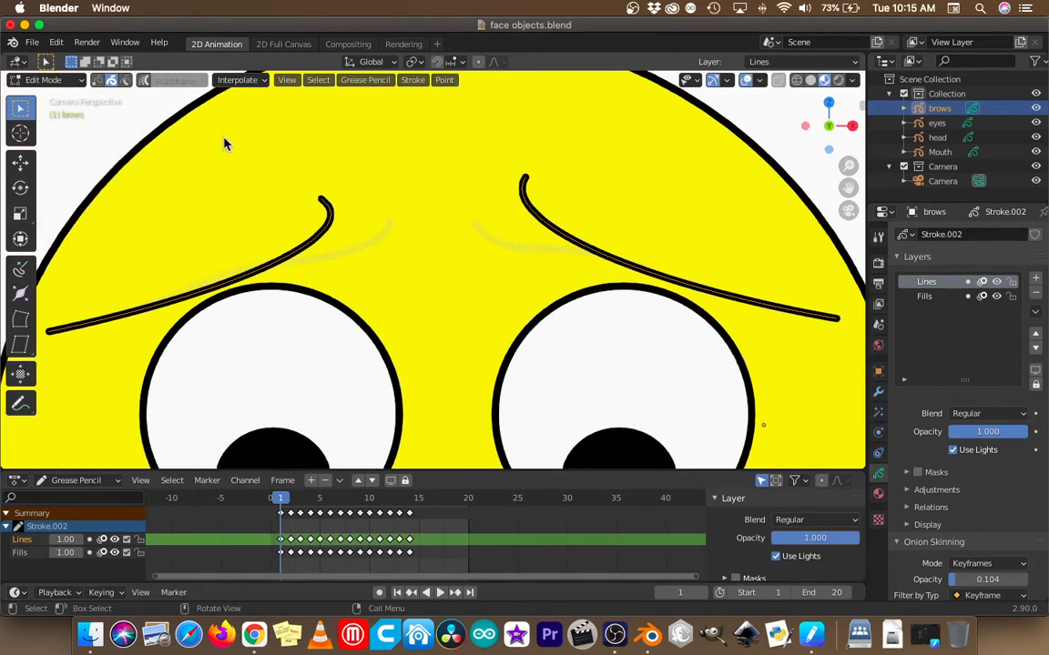
pyautogui.click(98, 80)
pyautogui.press('a')
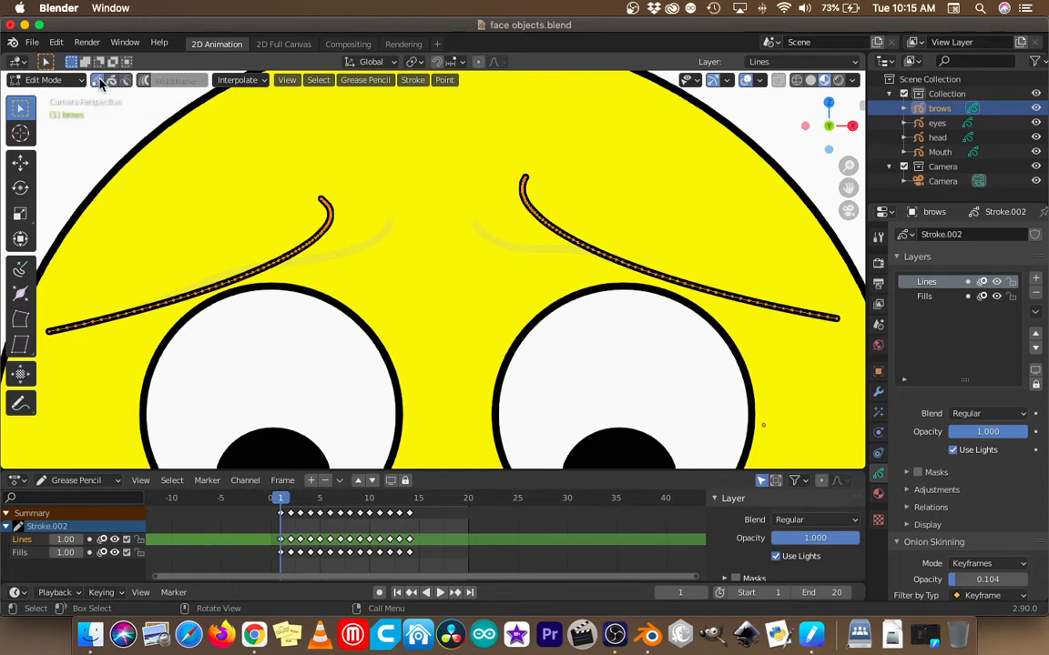
pyautogui.click(323, 204)
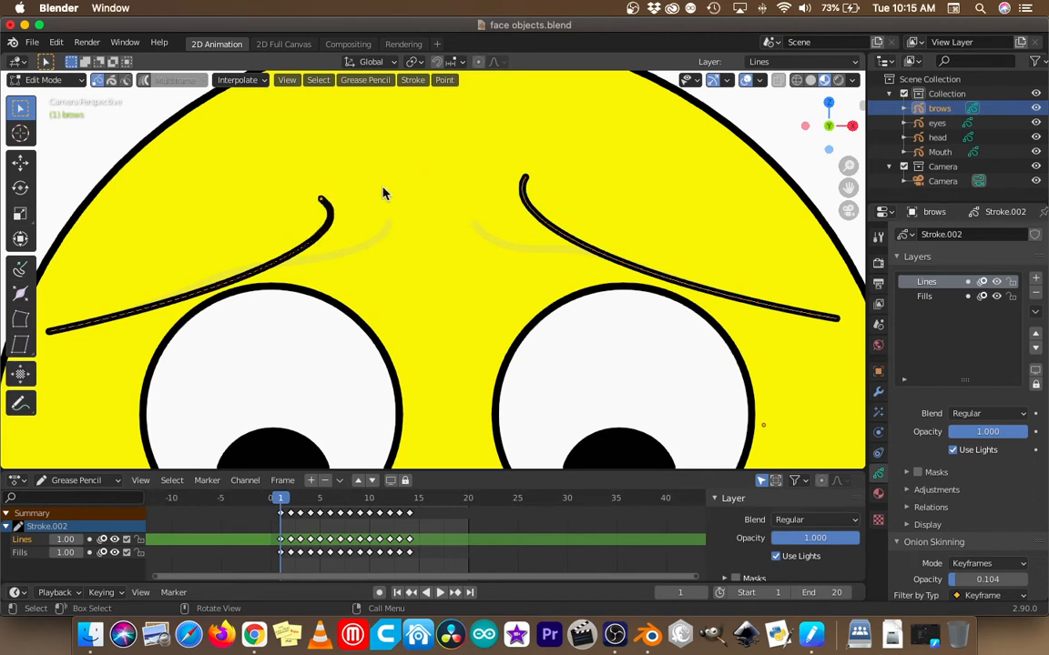
pyautogui.press('g')
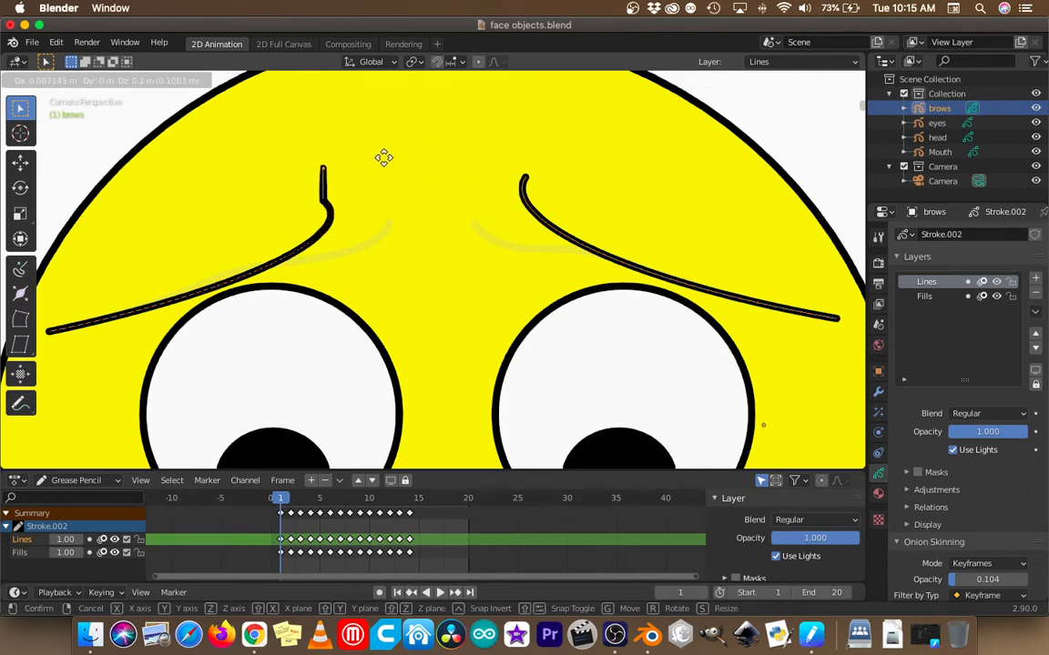
pyautogui.press('Escape')
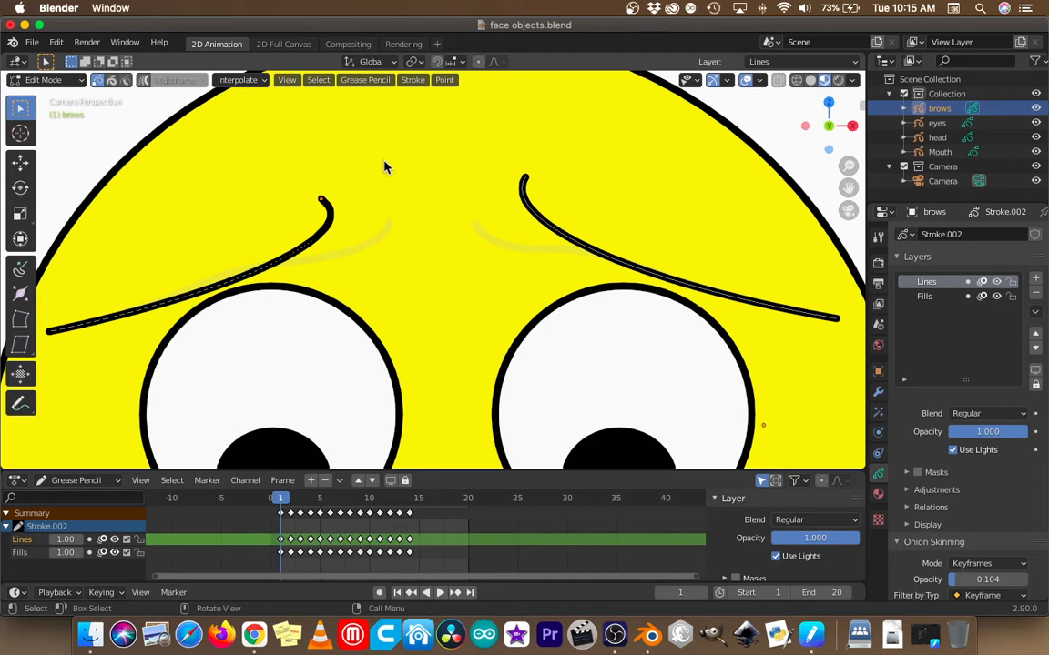
# Step: Return the brows to Object Mode and frame the whole face in the camera view
pyautogui.scroll(-6, 385, 167)
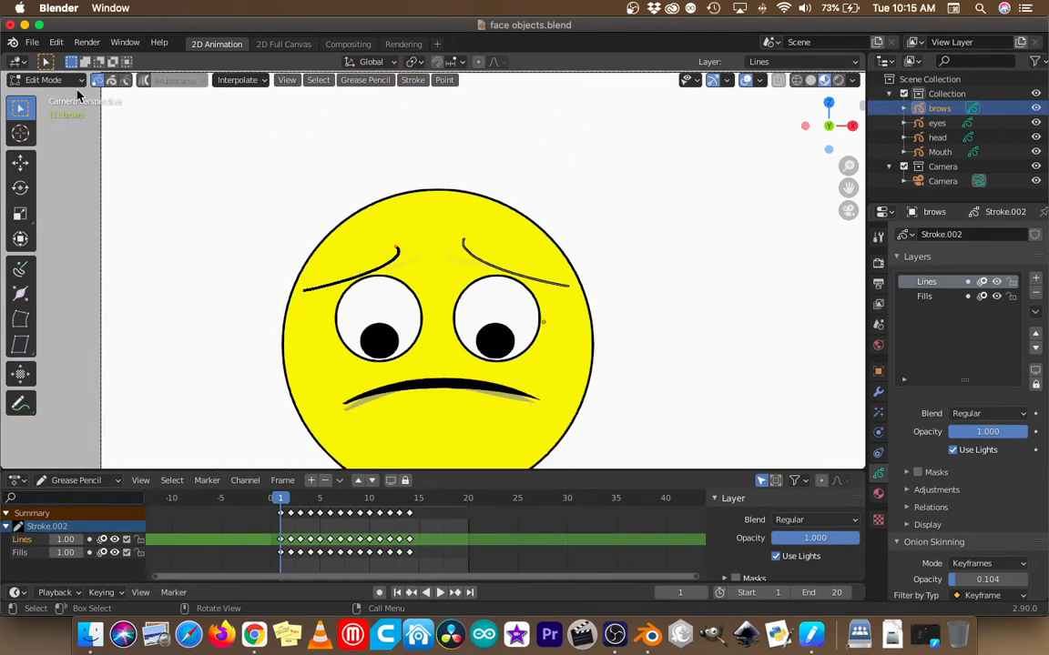
pyautogui.click(63, 76)
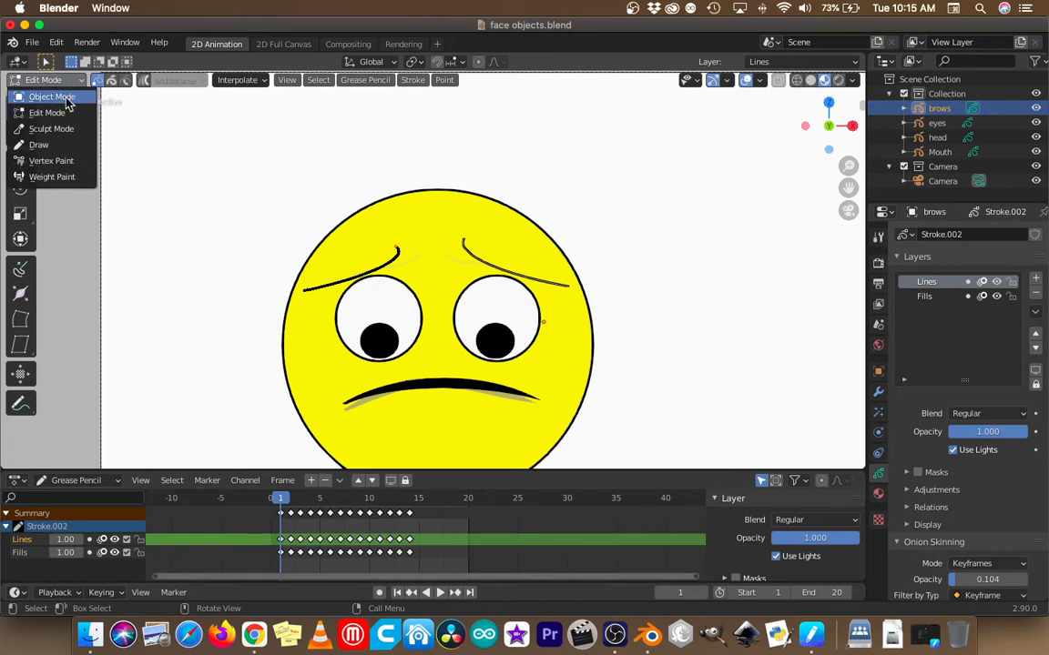
pyautogui.click(55, 96)
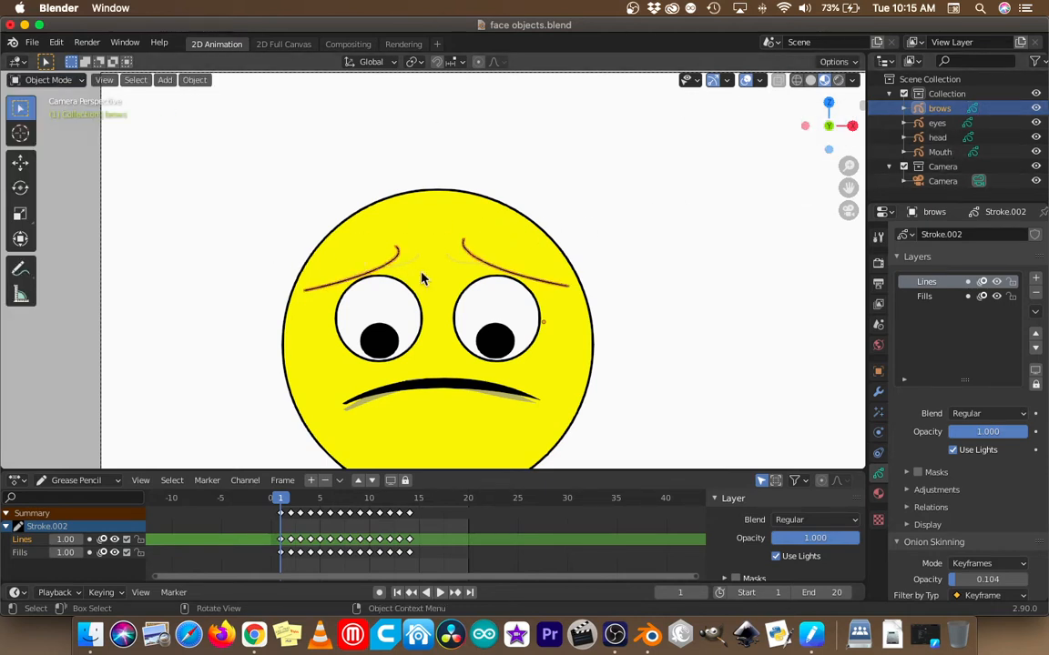
pyautogui.moveTo(461, 287); pyautogui.dragTo(523, 280, button='middle')
pyautogui.press('KP_0')
pyautogui.scroll(-2, 566, 263)
pyautogui.keyDown('shift'); pyautogui.moveTo(562, 267); pyautogui.dragTo(480, 232, button='middle'); pyautogui.keyUp('shift')
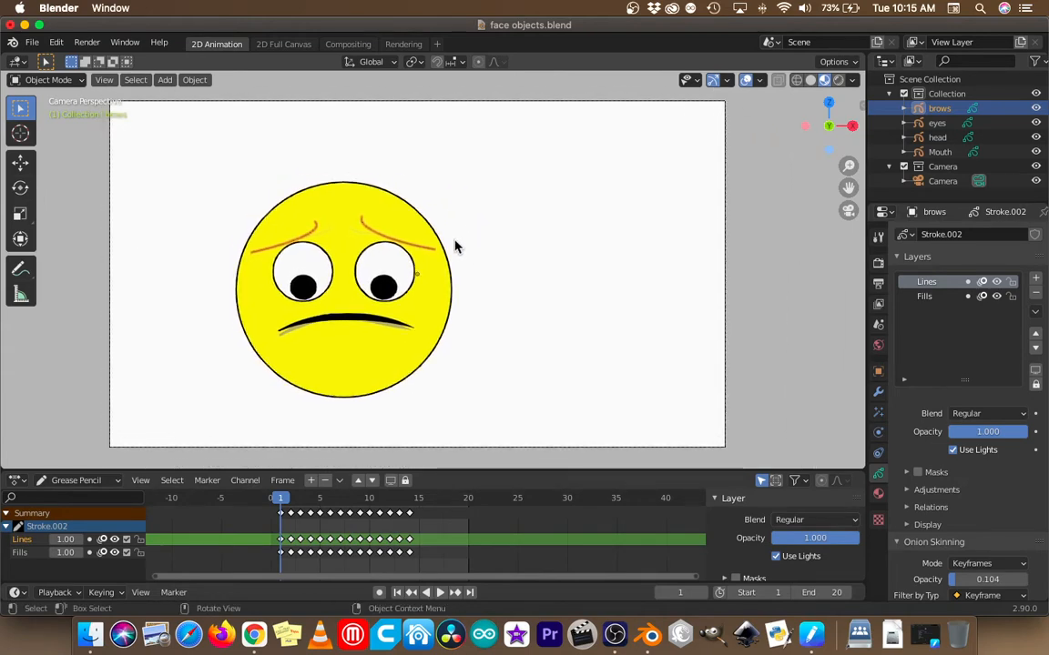
pyautogui.scroll(2, 455, 246)
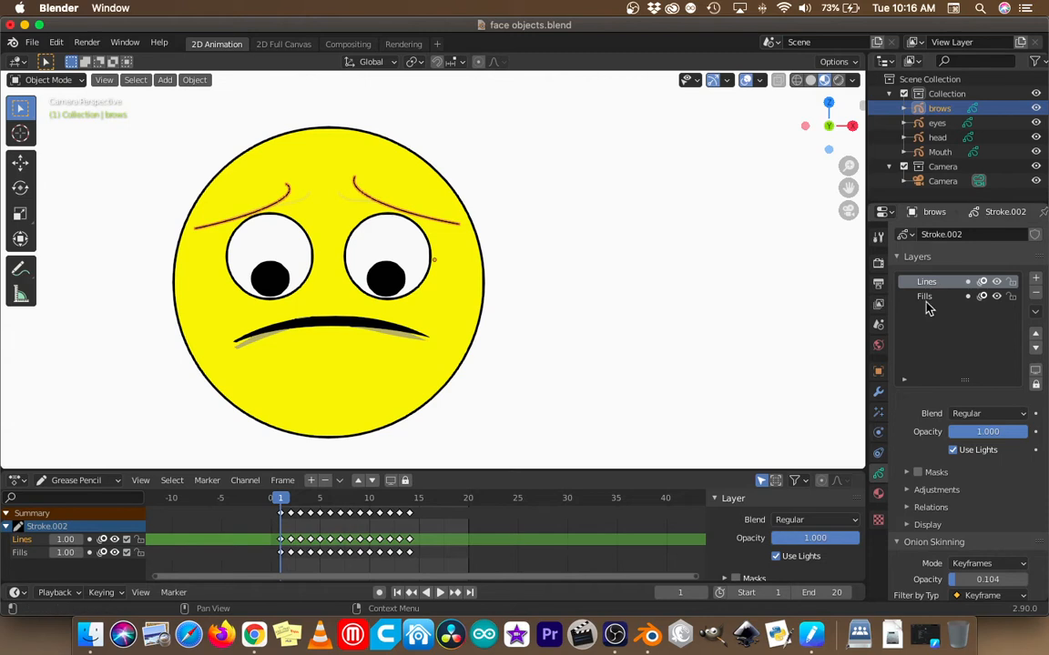
# Step: Hide the Fills layer of the brows and inspect the material lists of the brows and the eyes
pyautogui.click(995, 298)
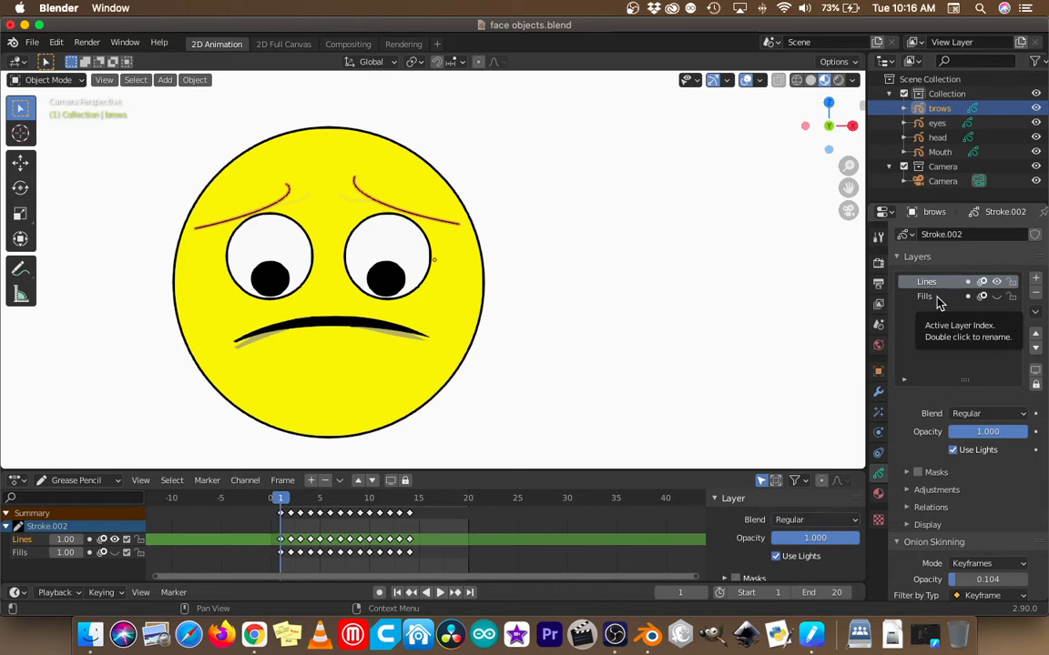
pyautogui.click(878, 495)
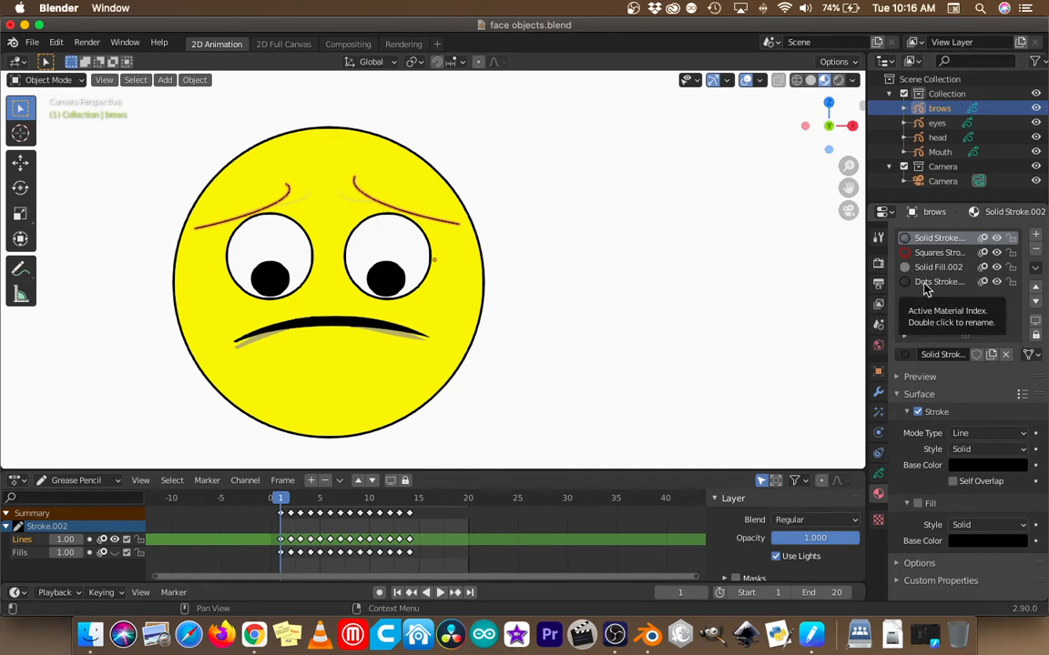
pyautogui.click(936, 123)
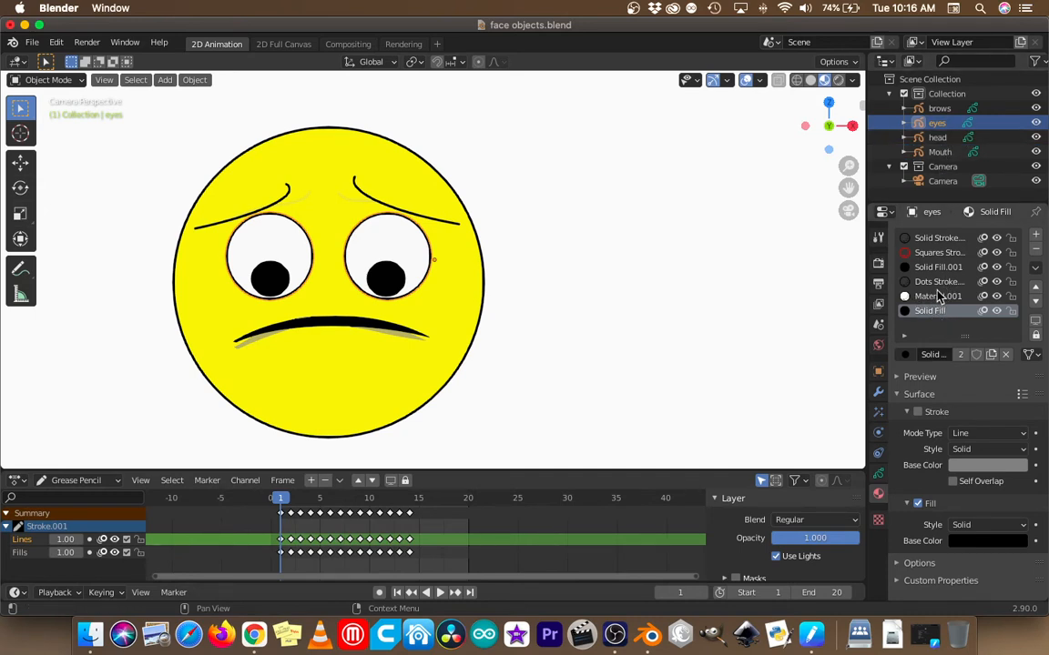
# Step: Inspect the material lists of the head and the mouth, and browse the existing materials available to the mouth
pyautogui.click(936, 137)
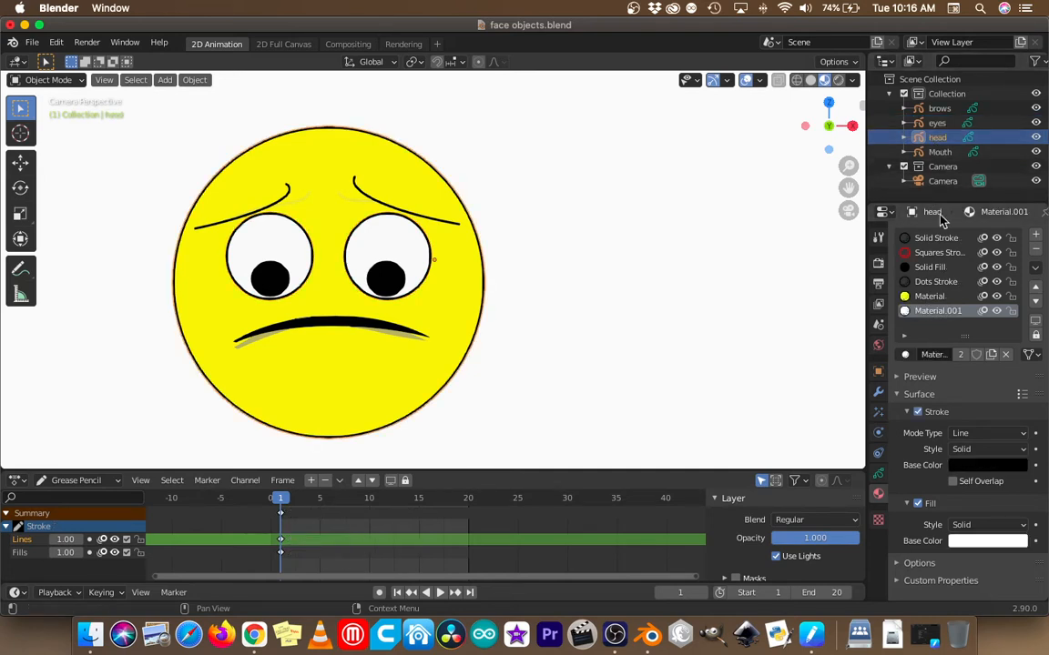
pyautogui.click(939, 152)
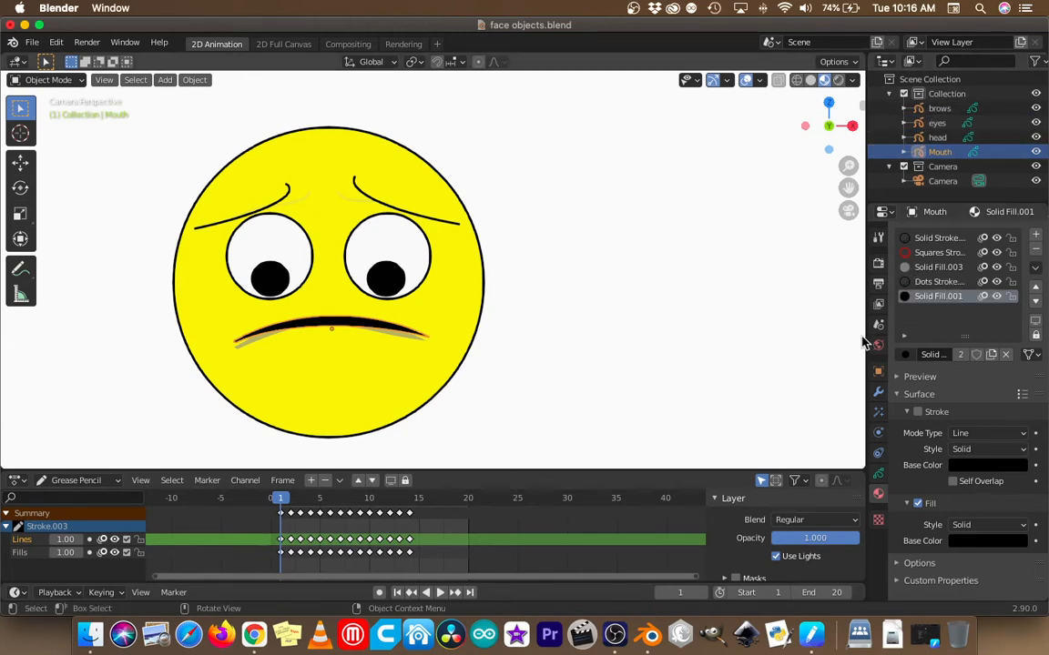
pyautogui.click(905, 355)
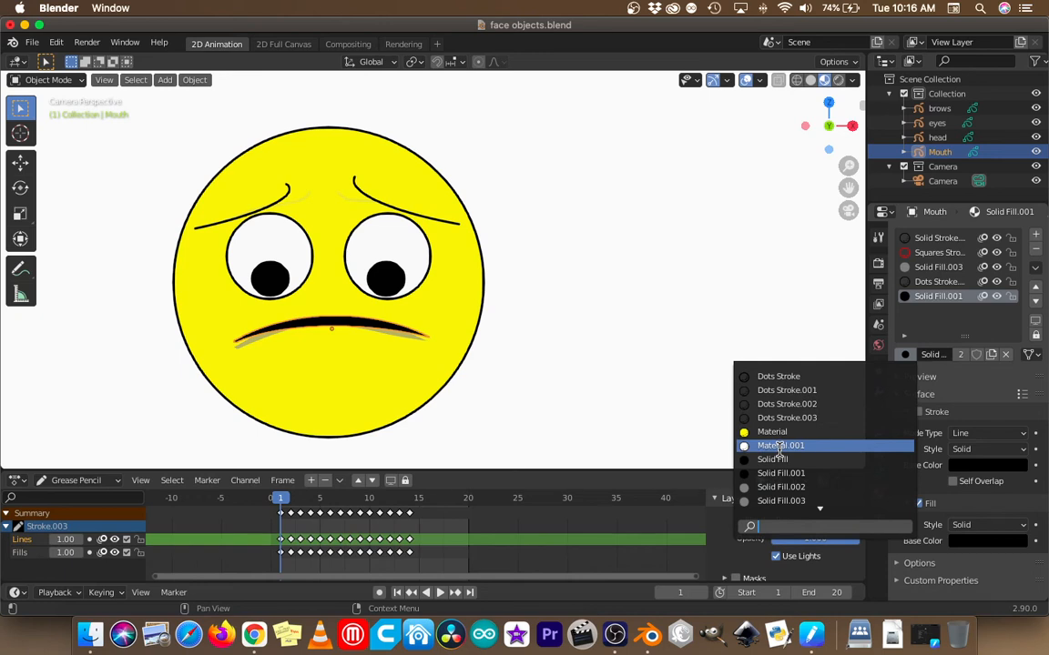
# Step: Try adding a material slot to the mouth with the existing yellow Material assigned, and remove that slot again
pyautogui.click(1036, 235)
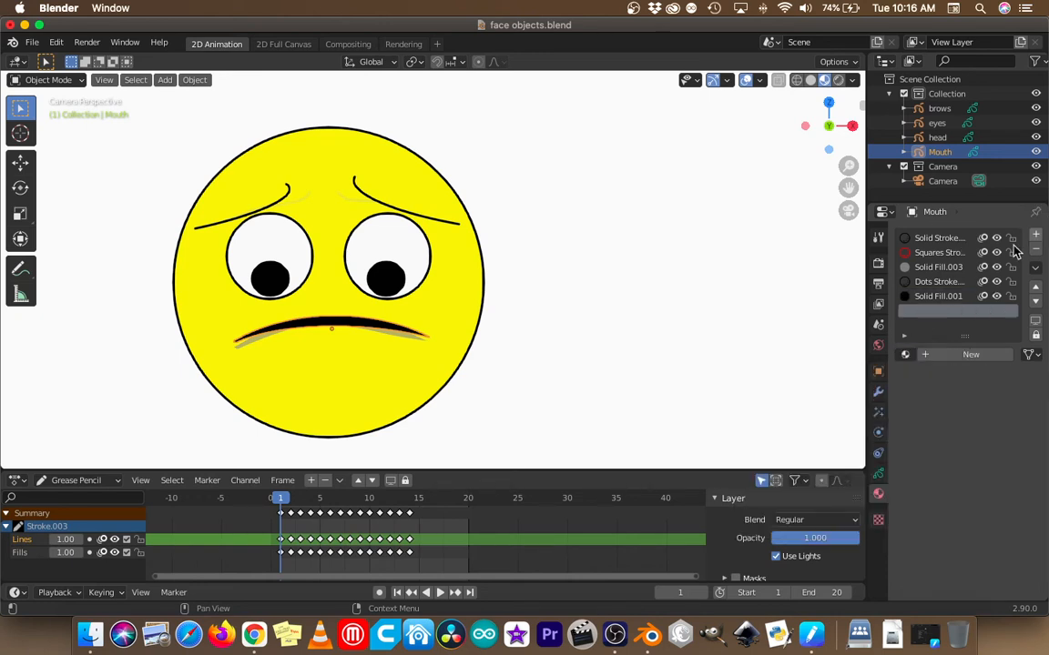
pyautogui.click(904, 355)
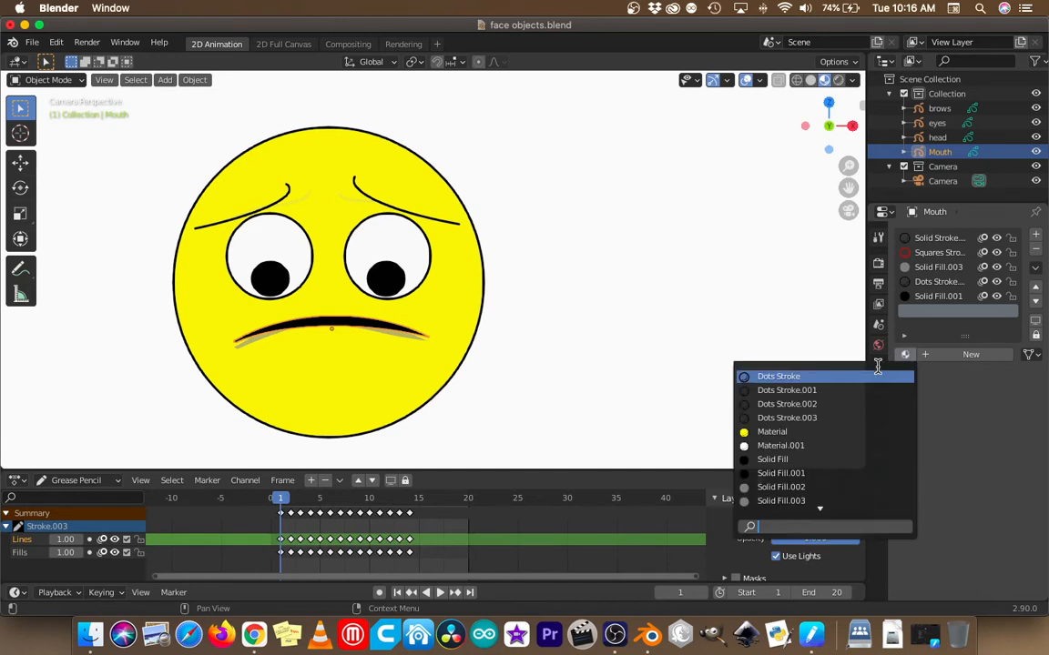
pyautogui.click(828, 432)
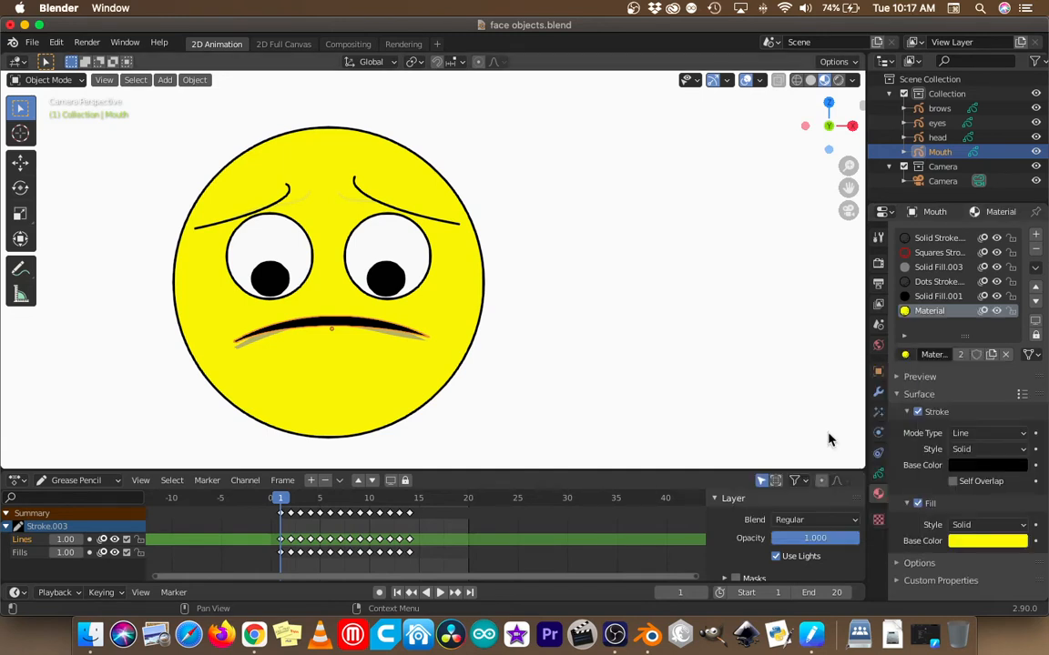
pyautogui.click(1036, 250)
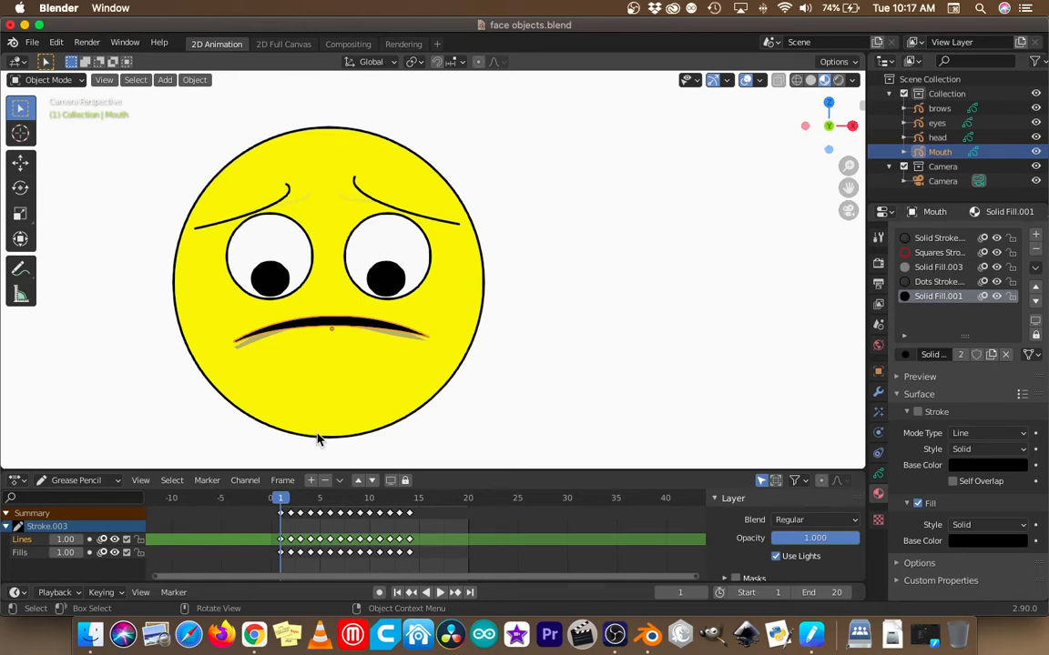
# Step: Play the animation and go back and forth through the frames to frame 14, examining the mouth's shape changes
pyautogui.press('space')
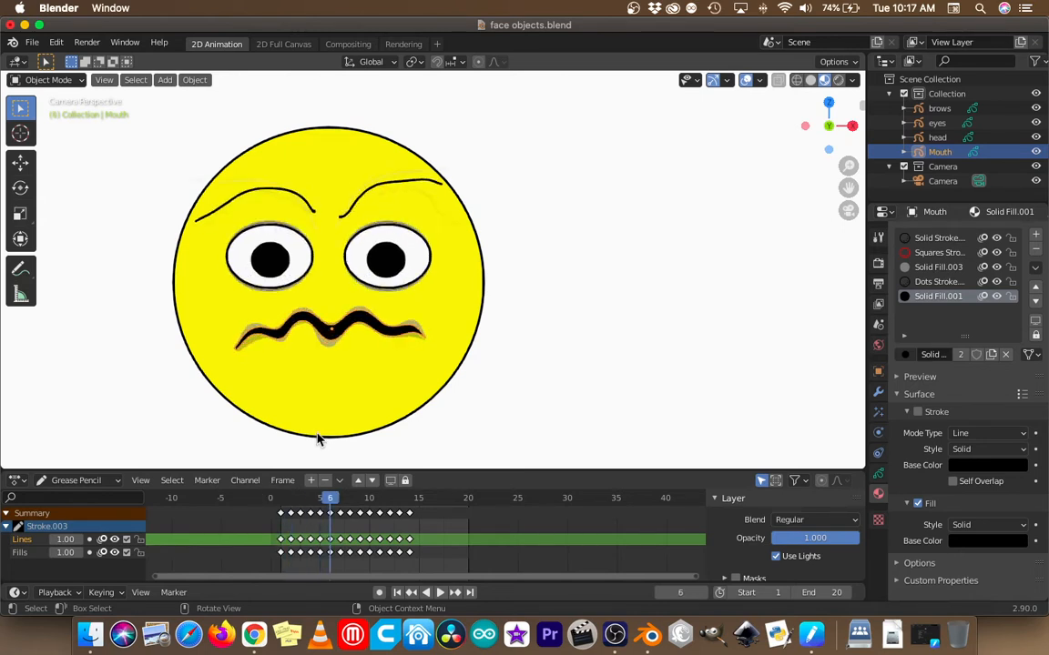
pyautogui.press('Right')
pyautogui.press('Right')
pyautogui.press('Right')
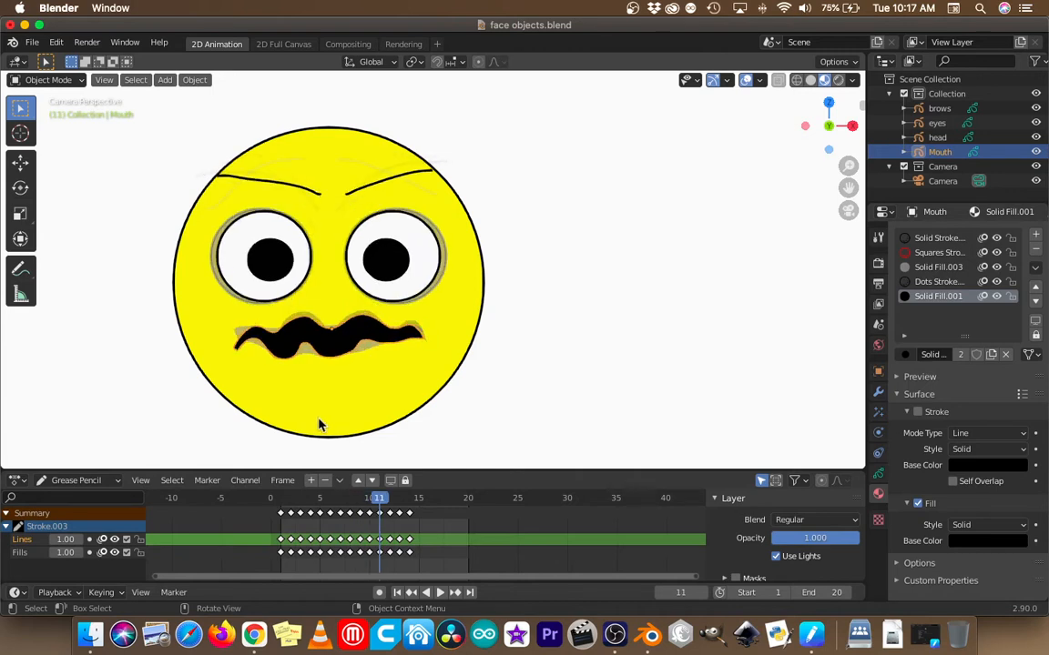
pyautogui.press('Left')
pyautogui.press('Left')
pyautogui.press('Left')
pyautogui.press('Left')
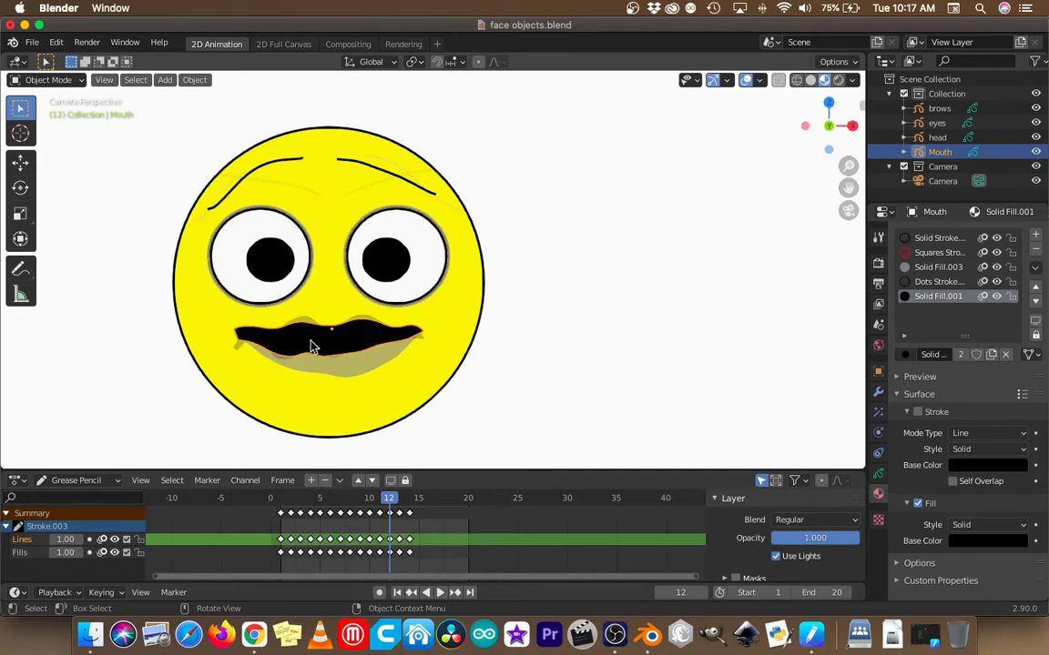
pyautogui.press('Right')
pyautogui.press('Right')
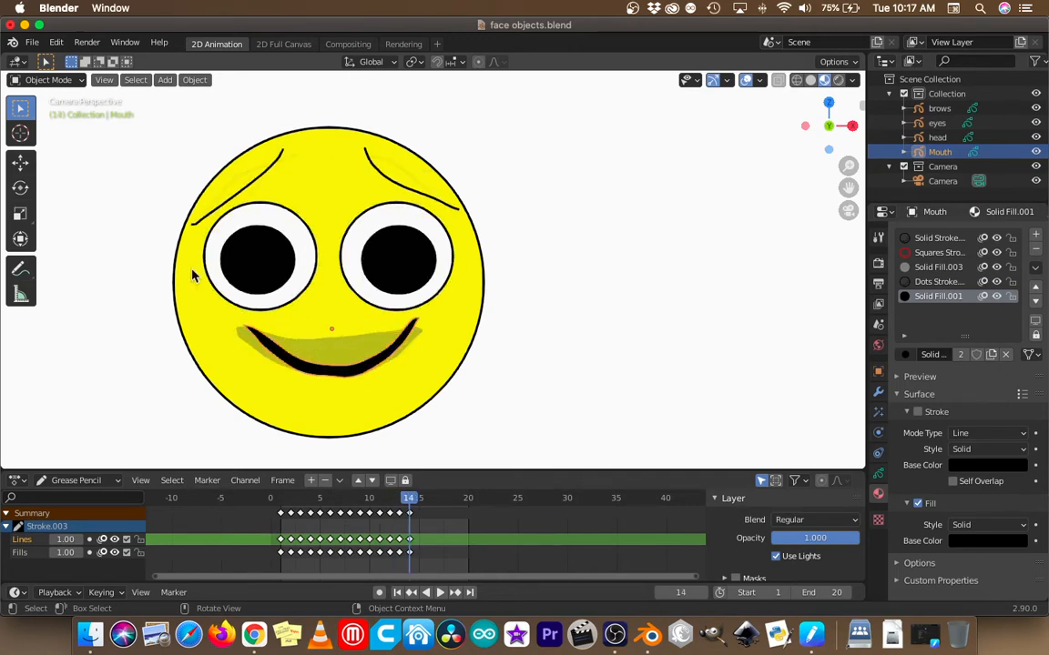
# Step: Switch the mouth to Sculpt Mode and try distorting its smile stroke at frame 14 with the 47 px brush
pyautogui.click(69, 79)
pyautogui.click(44, 128)
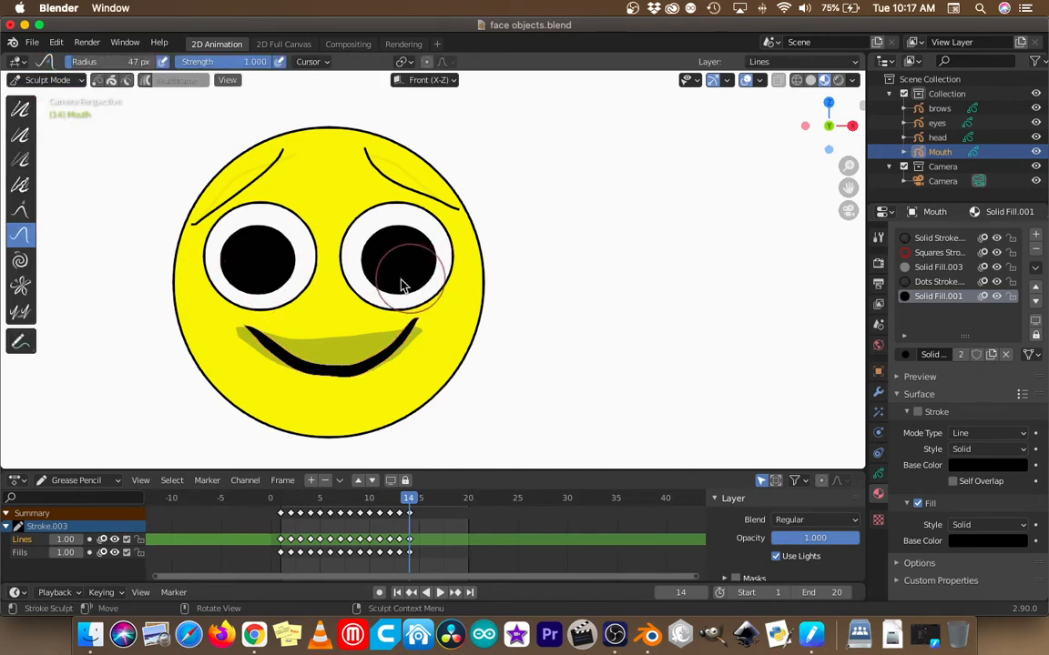
pyautogui.moveTo(260, 243)
pyautogui.mouseDown()
pyautogui.moveTo(374, 314)
pyautogui.moveTo(364, 350)
pyautogui.moveTo(303, 375)
pyautogui.moveTo(264, 182)
pyautogui.moveTo(371, 212)
pyautogui.moveTo(365, 223)
pyautogui.moveTo(403, 235)
pyautogui.moveTo(384, 236)
pyautogui.mouseUp()
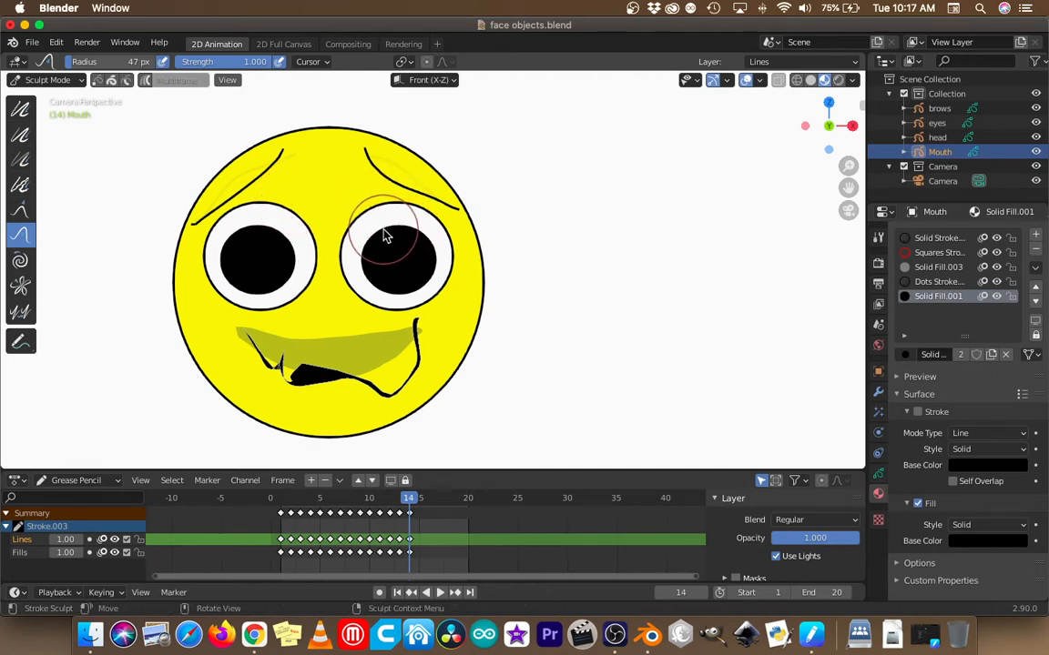
# Step: With the mouth still in Sculpt Mode, try selecting and sculpting the head outline and the eyes
pyautogui.click(942, 137)
pyautogui.moveTo(690, 204)
pyautogui.mouseDown()
pyautogui.moveTo(498, 227)
pyautogui.moveTo(455, 274)
pyautogui.moveTo(476, 270)
pyautogui.moveTo(431, 270)
pyautogui.mouseUp()
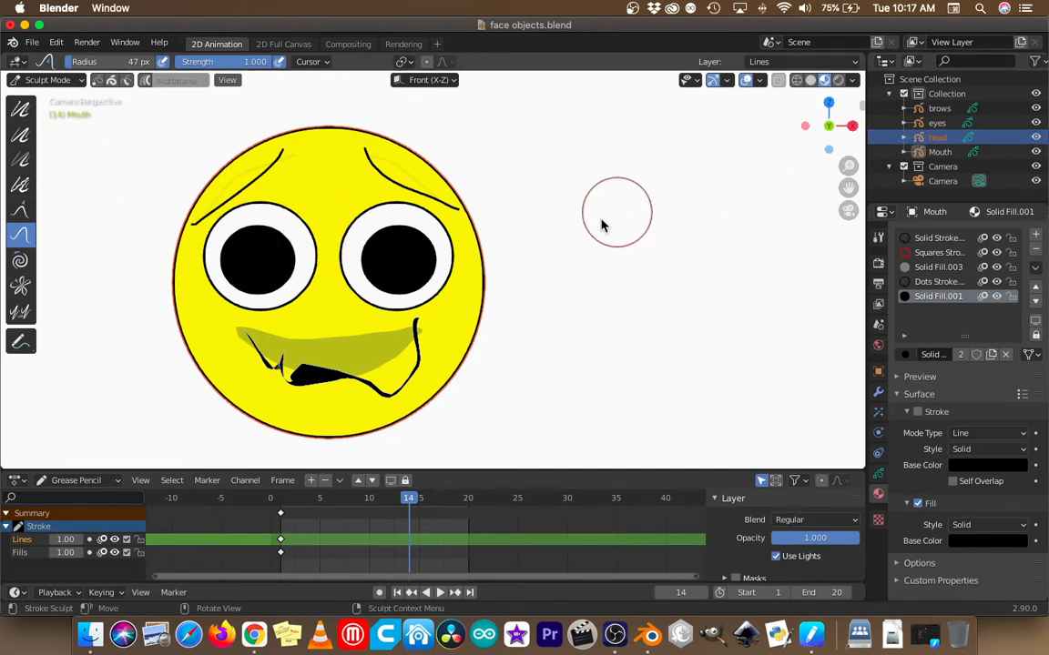
pyautogui.moveTo(473, 250)
pyautogui.mouseDown()
pyautogui.moveTo(421, 234)
pyautogui.moveTo(457, 221)
pyautogui.mouseUp()
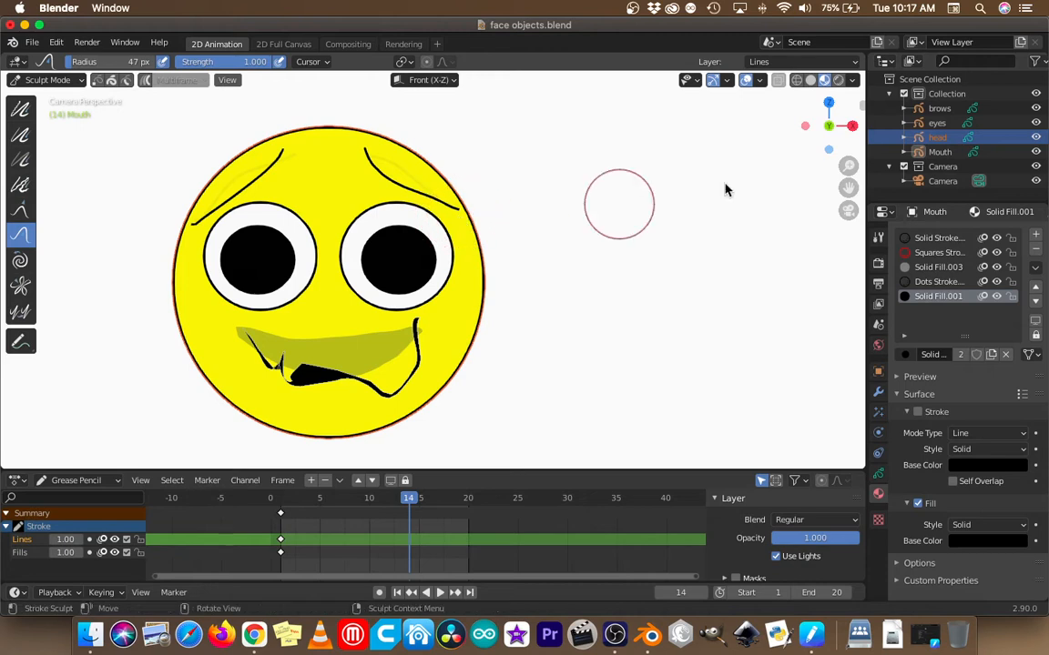
pyautogui.click(940, 125)
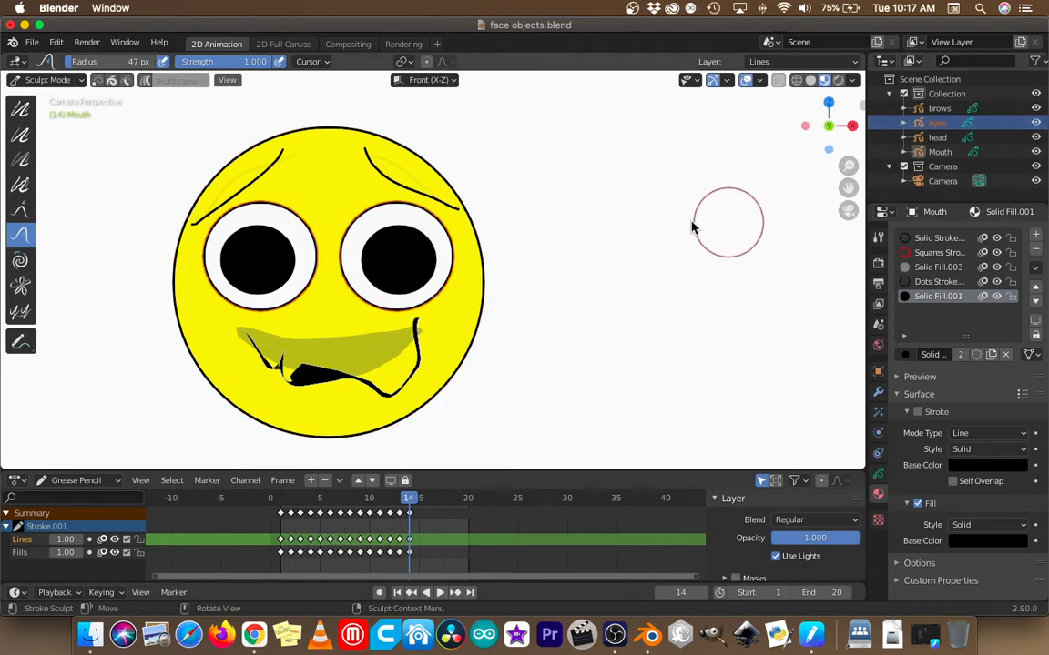
pyautogui.moveTo(480, 222)
pyautogui.mouseDown()
pyautogui.moveTo(504, 222)
pyautogui.moveTo(428, 287)
pyautogui.moveTo(475, 234)
pyautogui.moveTo(496, 238)
pyautogui.mouseUp()
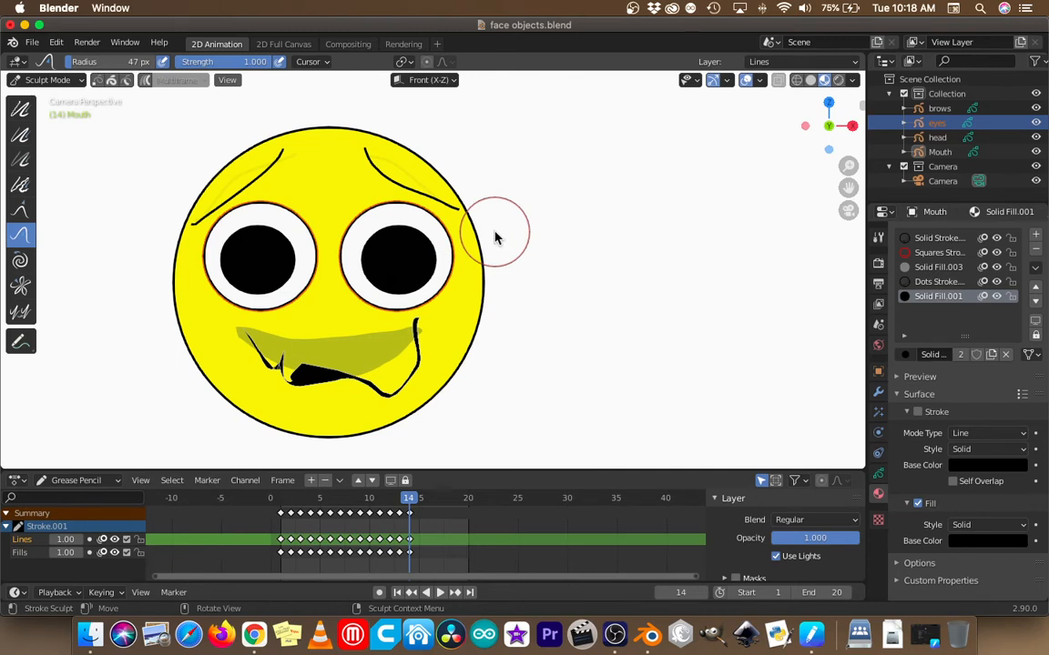
# Step: Undo the eyes and head selections and the sculpted distortion of the mouth
pyautogui.hotkey('ctrl', 'z')
pyautogui.hotkey('ctrl', 'z')
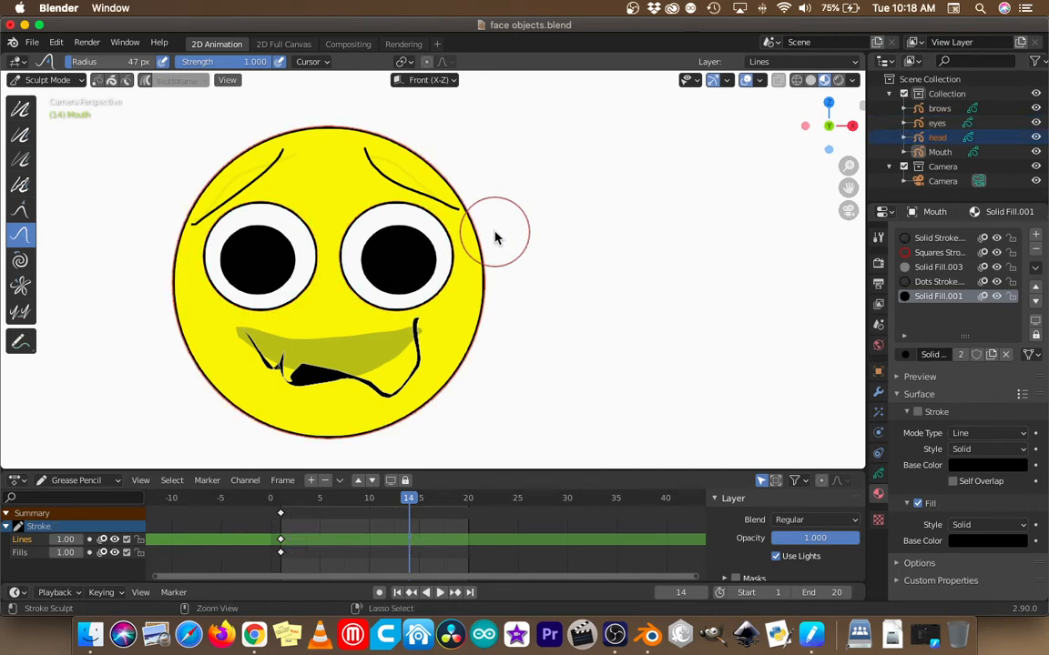
pyautogui.hotkey('ctrl', 'z')
pyautogui.hotkey('ctrl', 'z')
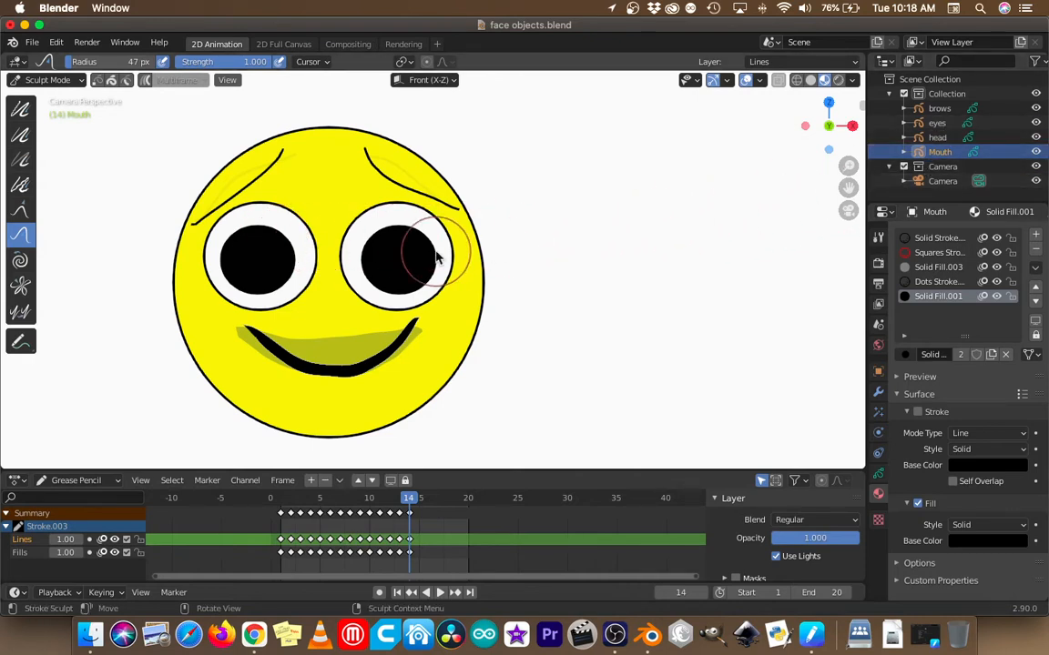
# Step: Toggle the mouth's visibility off and on several times, leaving it shown
pyautogui.click(1035, 153)
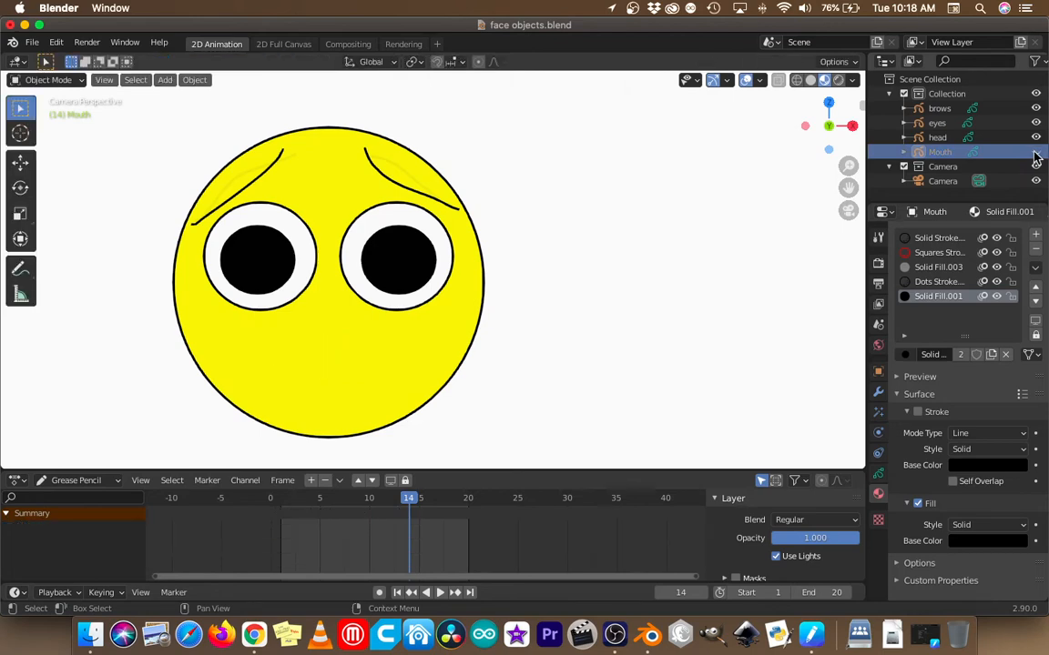
pyautogui.click(1034, 153)
pyautogui.click(1035, 153)
pyautogui.click(1035, 153)
pyautogui.click(1035, 153)
pyautogui.click(1035, 152)
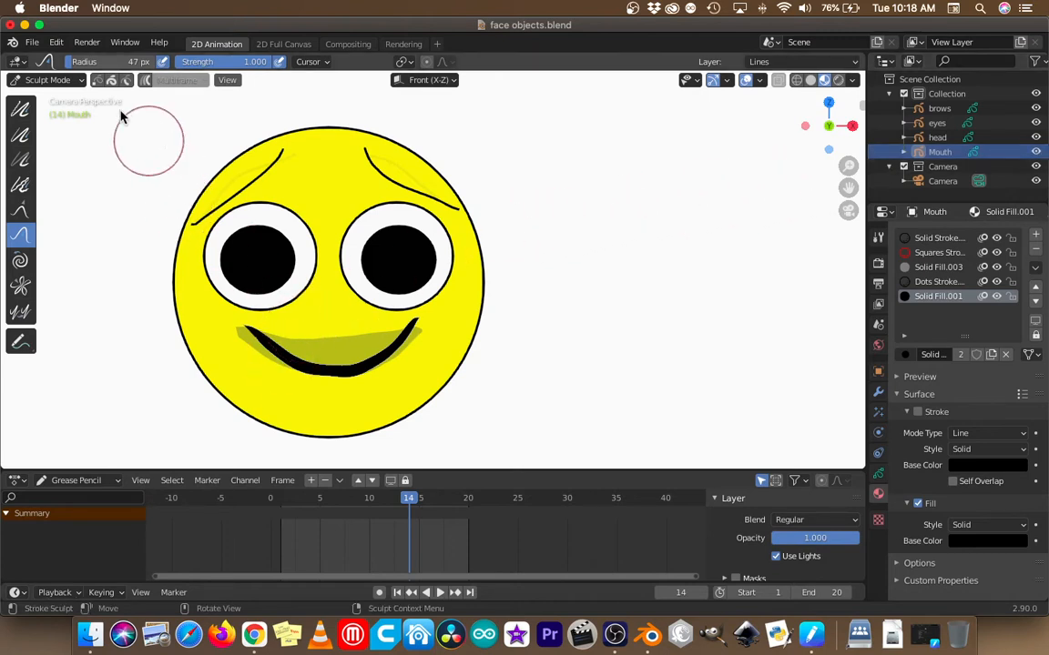
pyautogui.click(38, 46)
pyautogui.moveTo(35, 61)
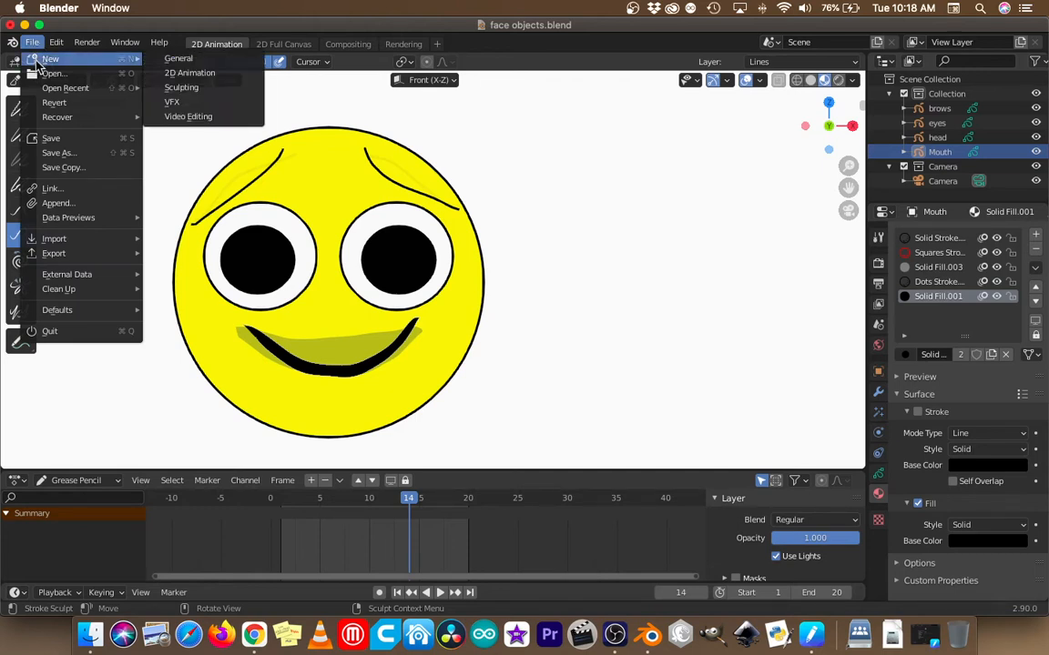
# Step: Select the eyes, play the animation, and return to frame 1
pyautogui.click(935, 124)
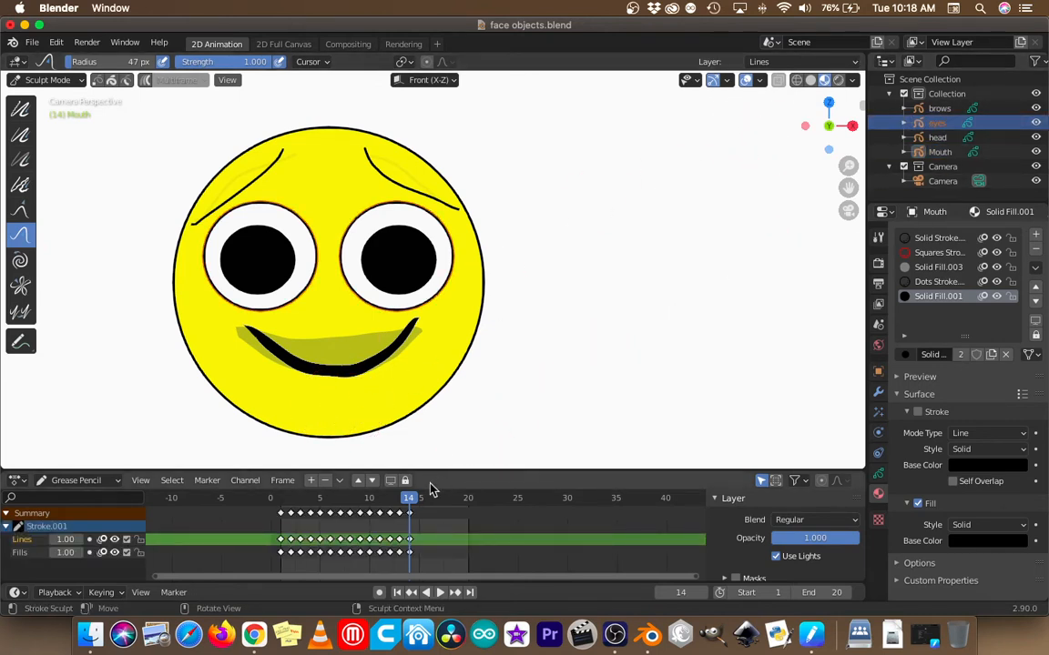
pyautogui.press('space')
pyautogui.moveTo(321, 502); pyautogui.dragTo(277, 509)
pyautogui.press('space')
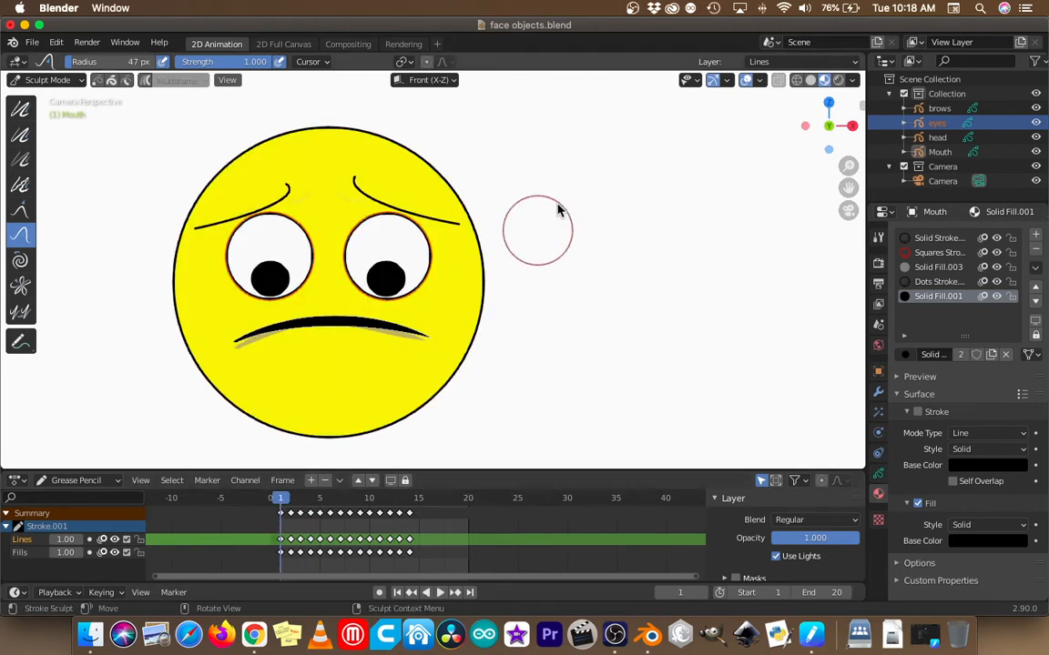
# Step: Leave Sculpt Mode for Object Mode and make the eyes the active object
pyautogui.click(54, 80)
pyautogui.click(56, 77)
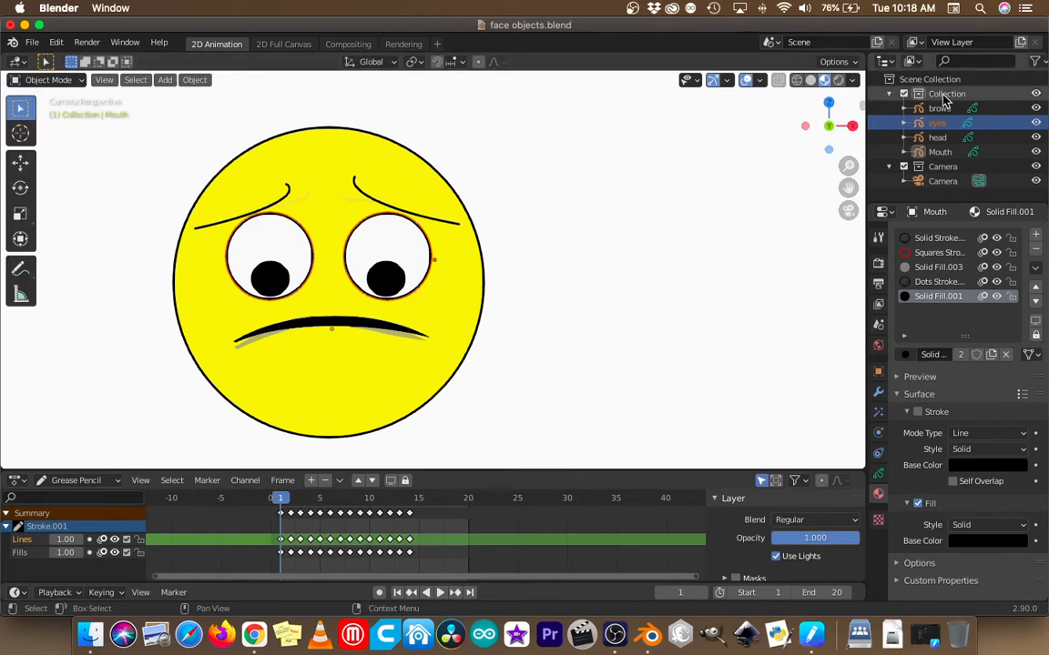
pyautogui.click(941, 124)
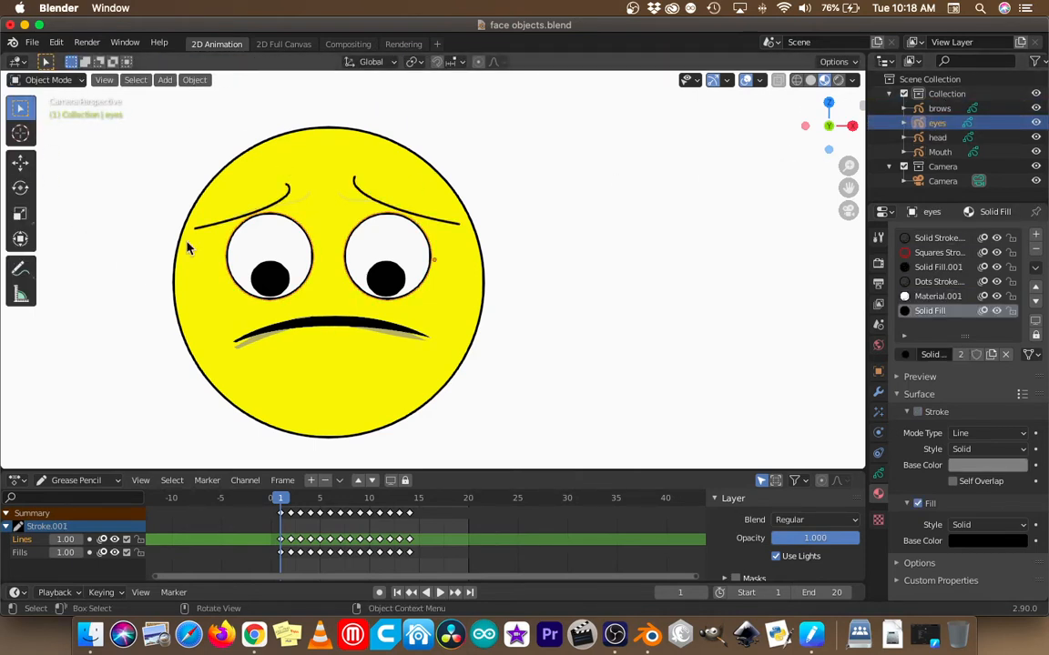
# Step: Advance to frame 2 and switch the eyes to Edit Mode
pyautogui.press('Right')
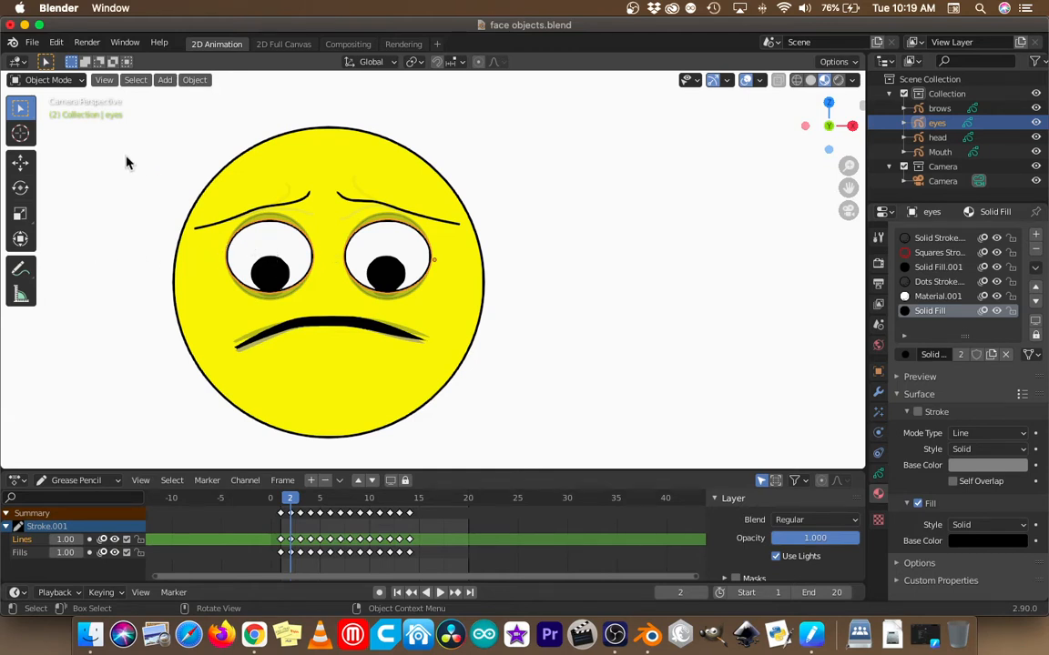
pyautogui.click(65, 79)
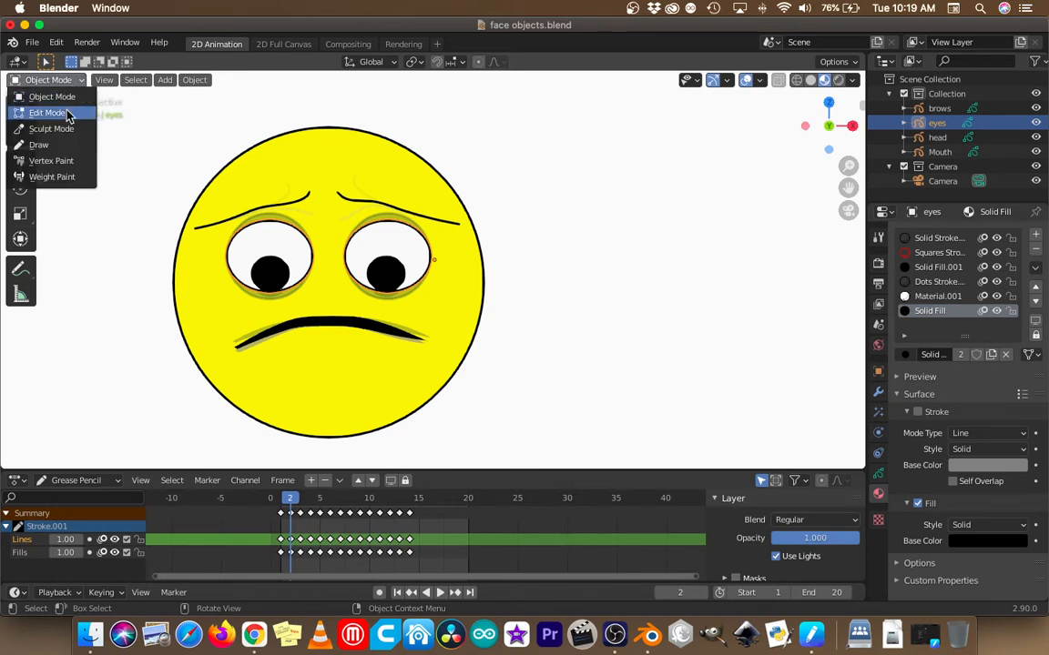
pyautogui.click(47, 113)
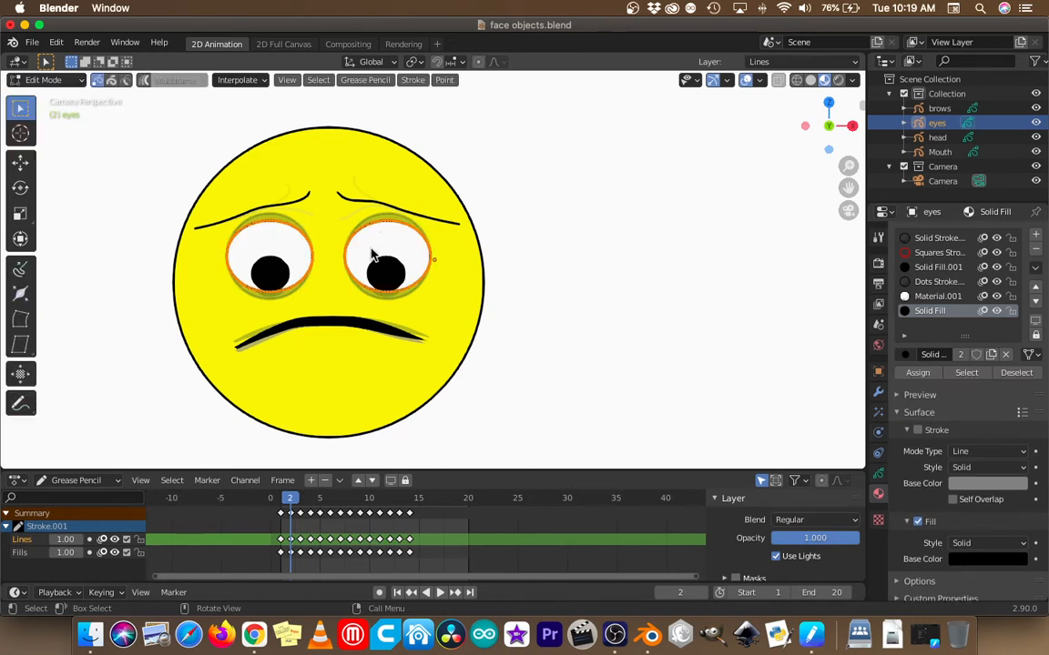
# Step: Try scaling the eye outlines along the Z axis at frame 2, and cancel the transform
pyautogui.press('s')
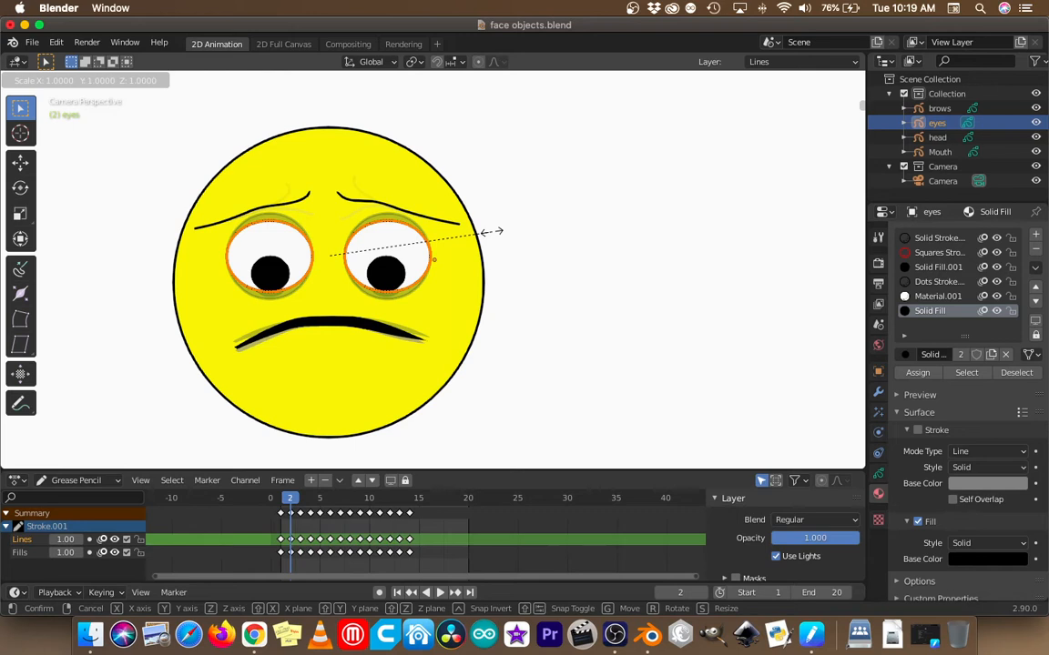
pyautogui.press('z')
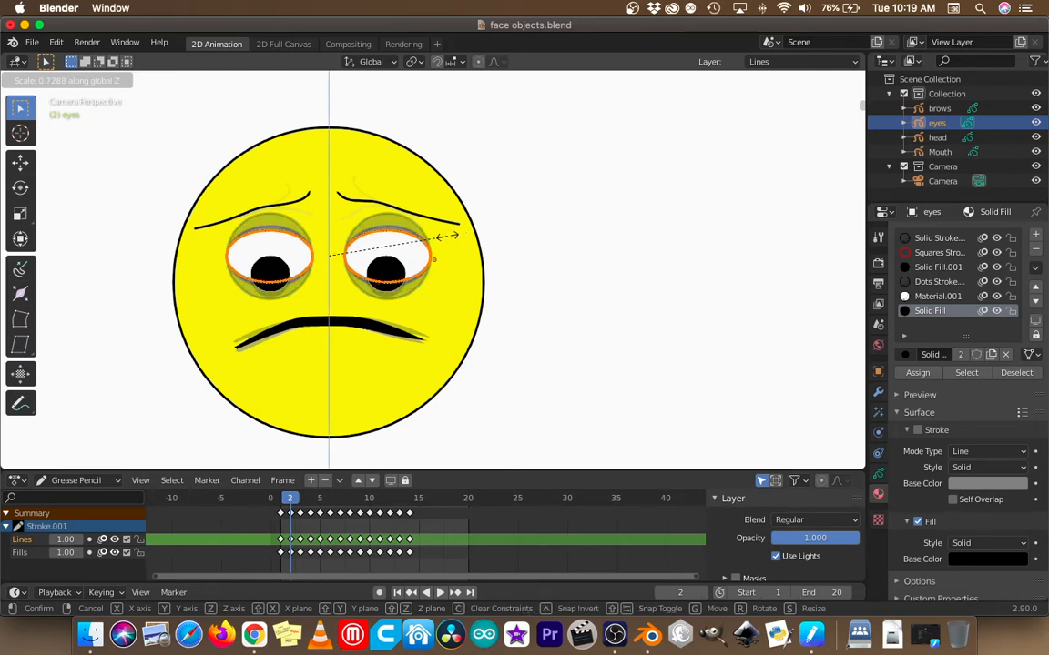
pyautogui.click(487, 235)
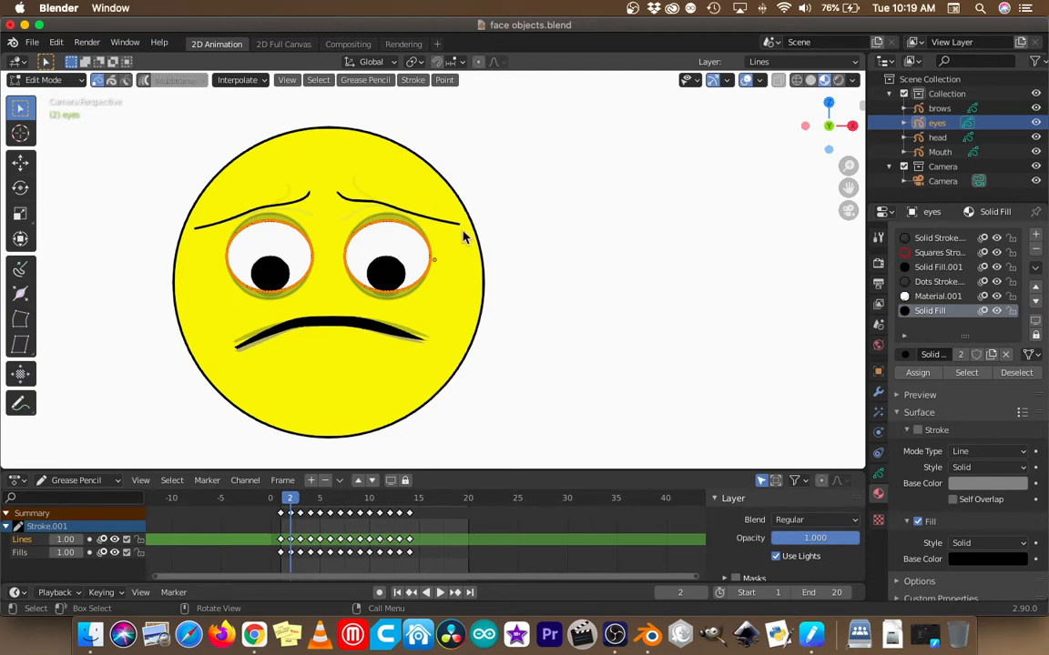
# Step: Step through the frames to frame 9, examining how the eye outlines change shape
pyautogui.press('Right')
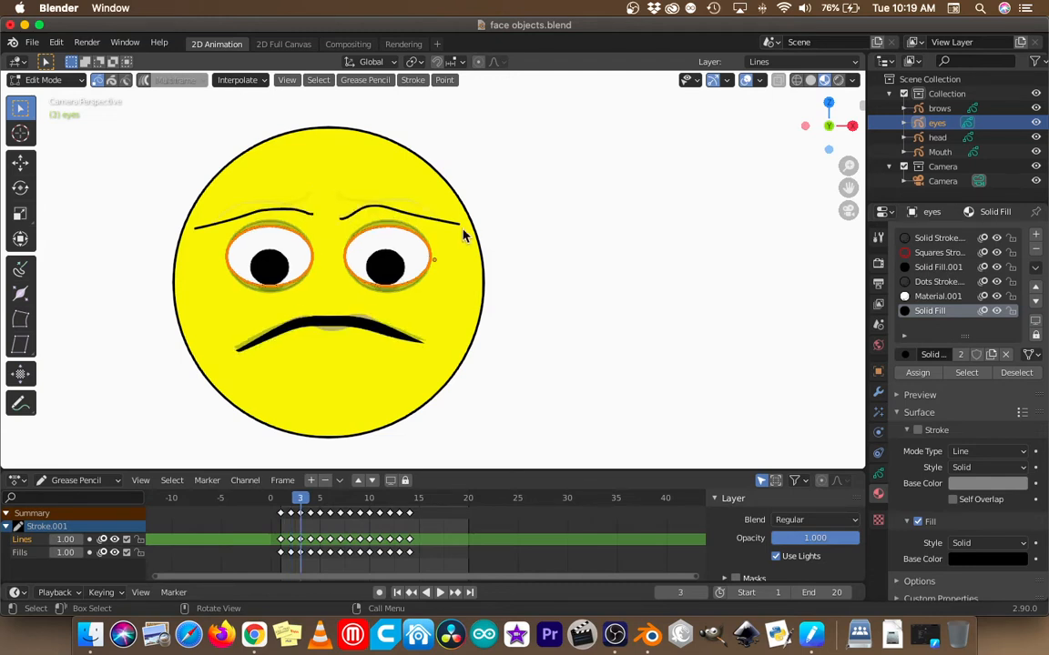
pyautogui.press('Right')
pyautogui.press('Right')
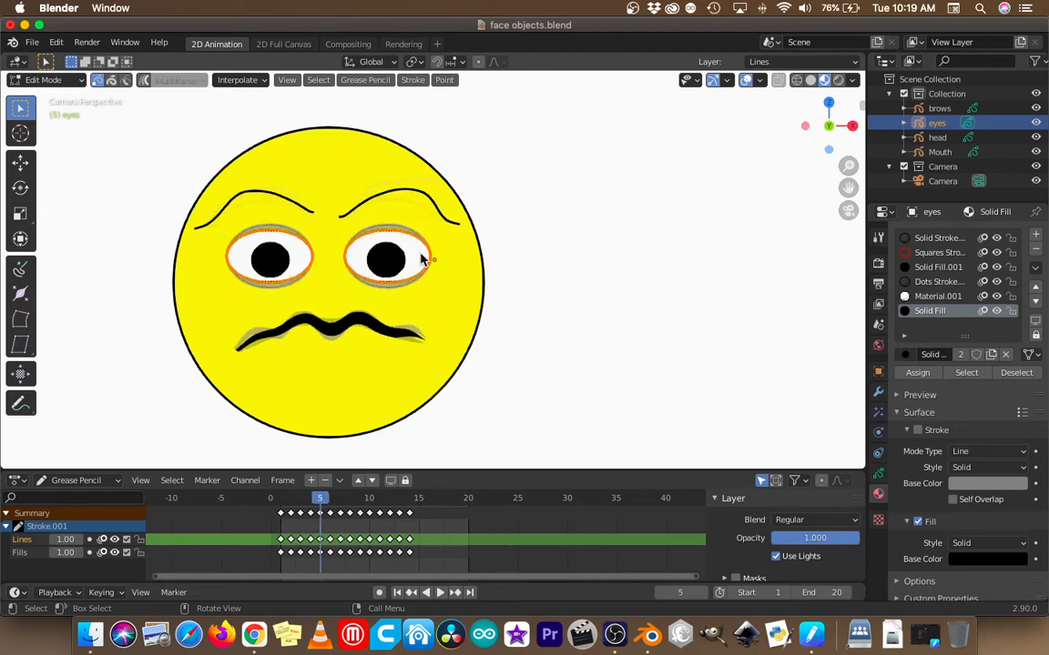
pyautogui.press('Right')
pyautogui.press('Right')
pyautogui.press('Right')
pyautogui.press('Right')
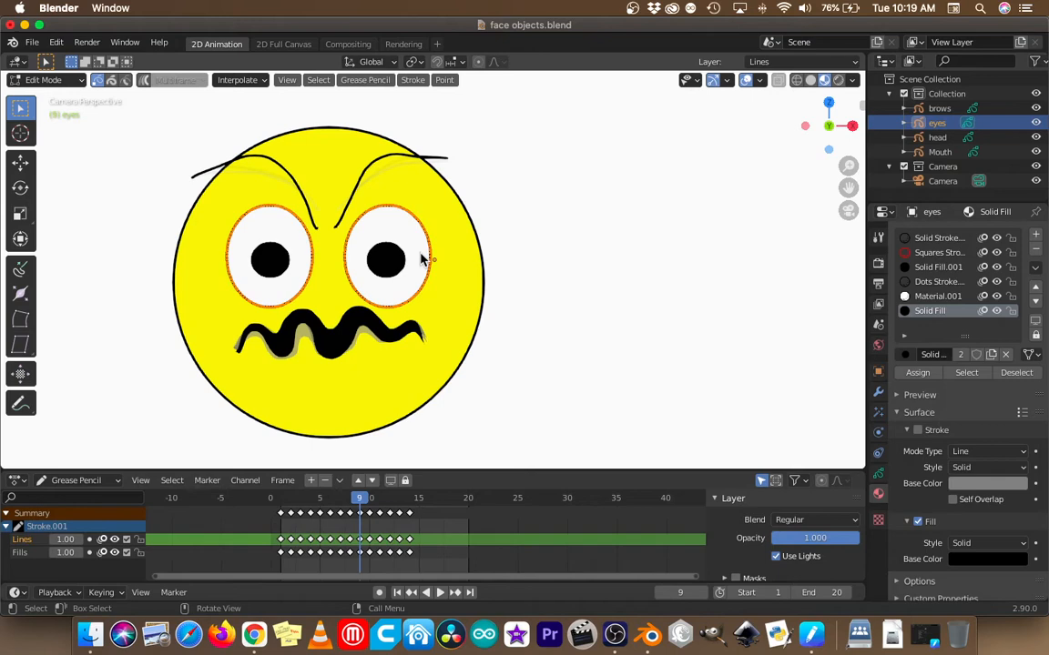
# Step: Step forward from frame 9 to frame 15 and back to 14, examining the eye outlines and pupils
pyautogui.press('Right')
pyautogui.press('Right')
pyautogui.press('Right')
pyautogui.press('Right')
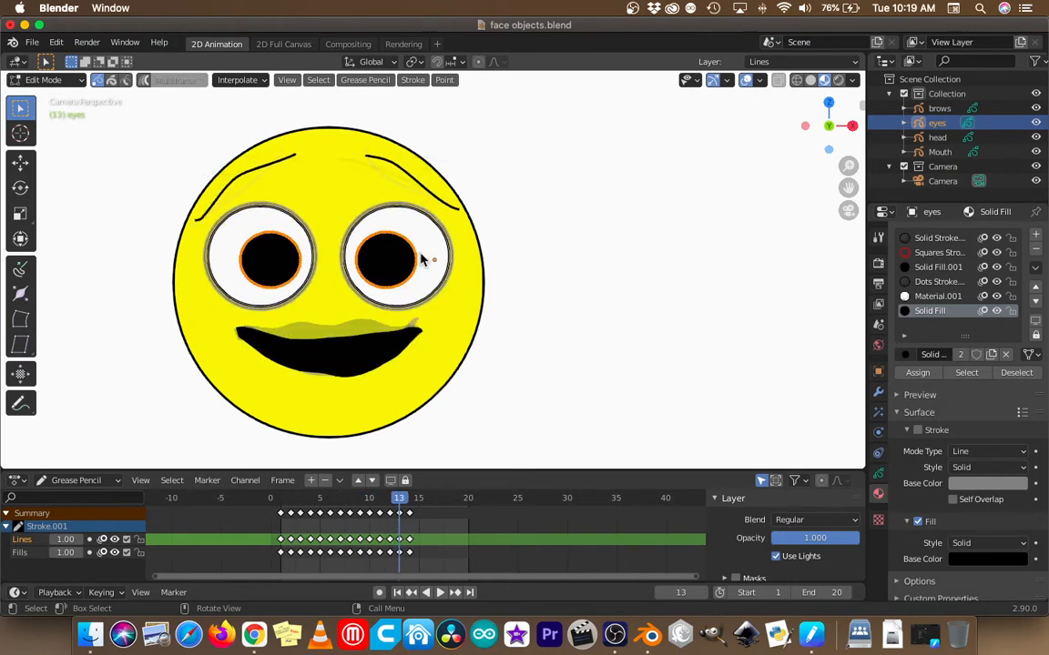
pyautogui.press('Right')
pyautogui.press('Right')
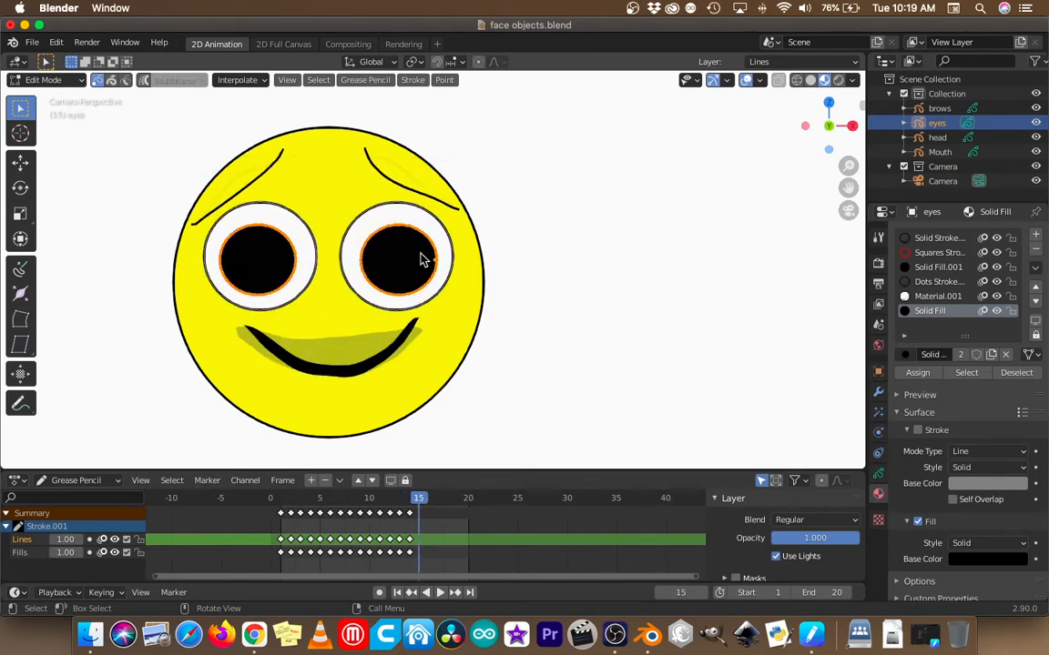
pyautogui.press('Left')
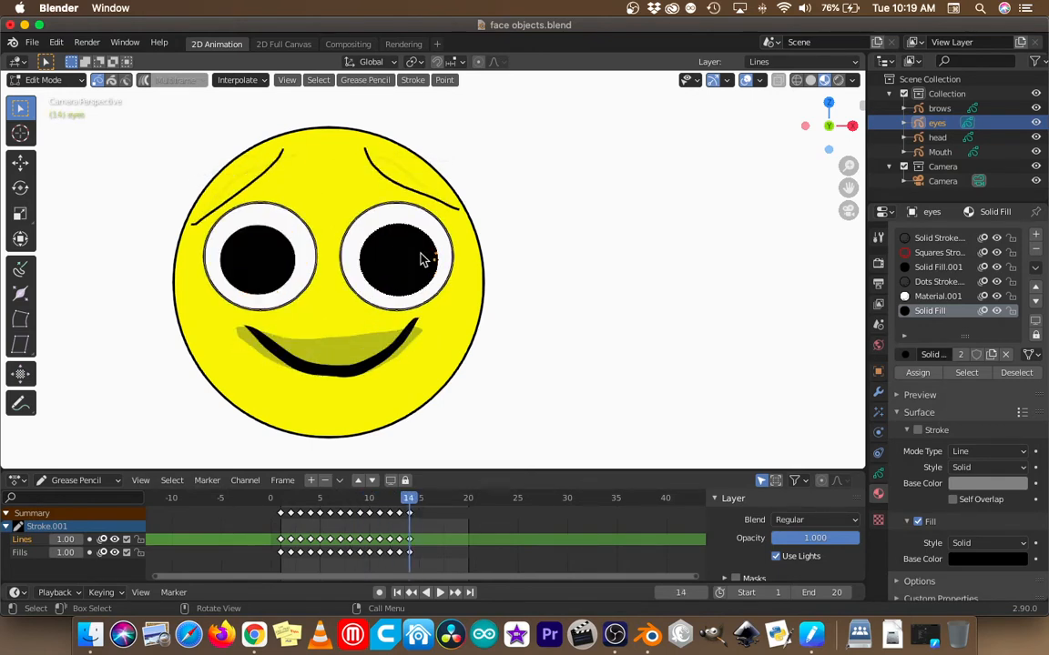
# Step: Return the eyes to Object Mode, make the Mouth the active object, and enter Sculpt Mode
pyautogui.click(41, 80)
pyautogui.click(45, 96)
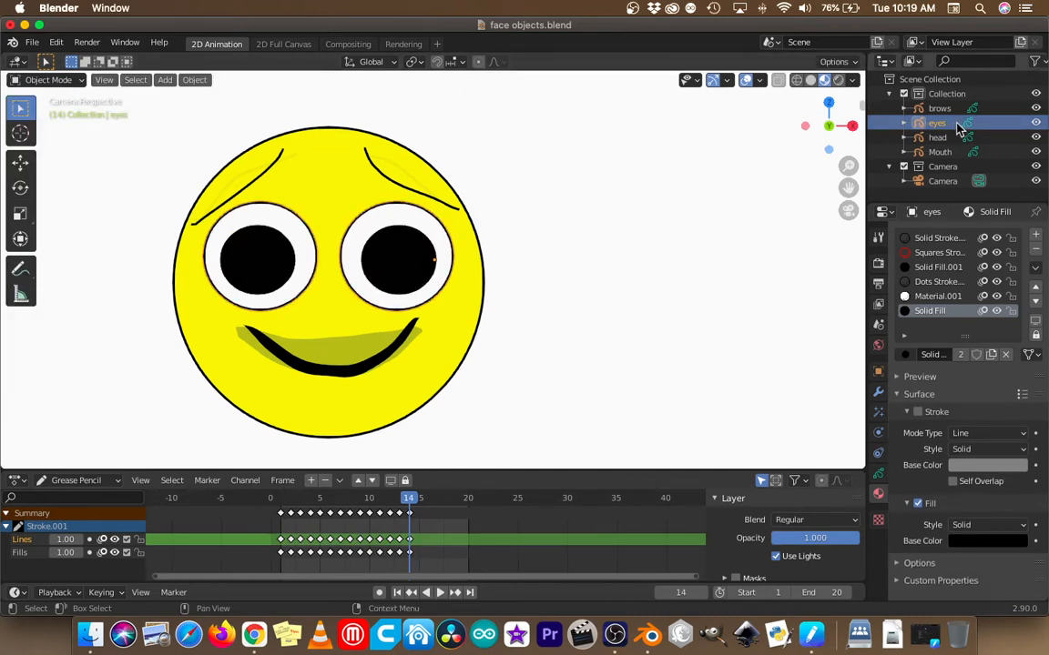
pyautogui.click(939, 152)
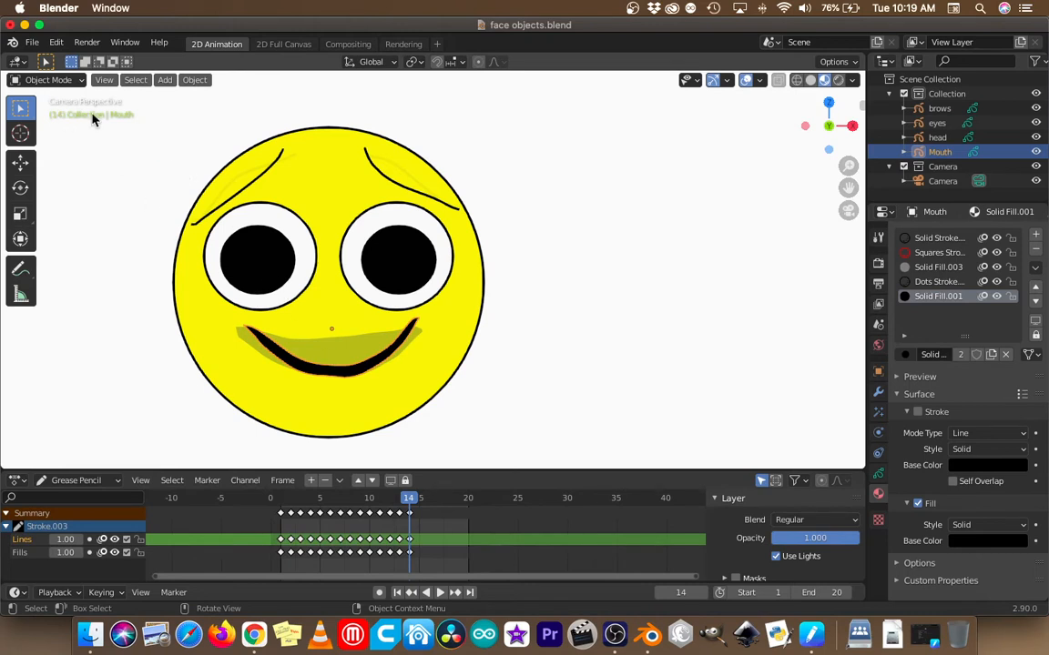
pyautogui.click(67, 79)
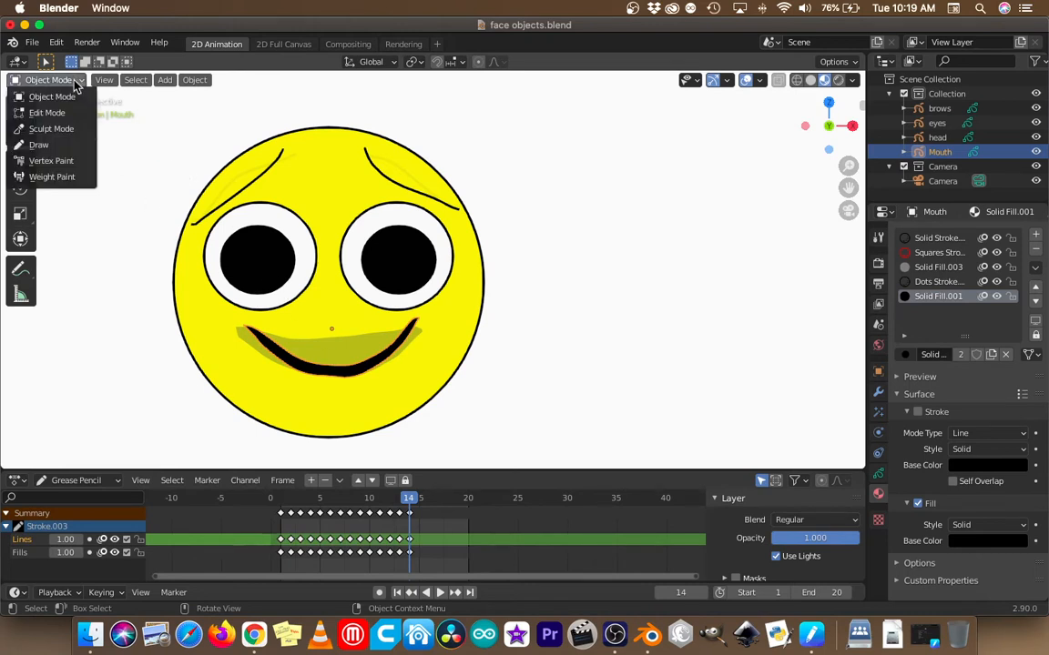
pyautogui.click(41, 130)
# Step: Try sculpting one side of the wavy mouth at frame 8, and undo the deformation
pyautogui.press('Left')
pyautogui.press('Left')
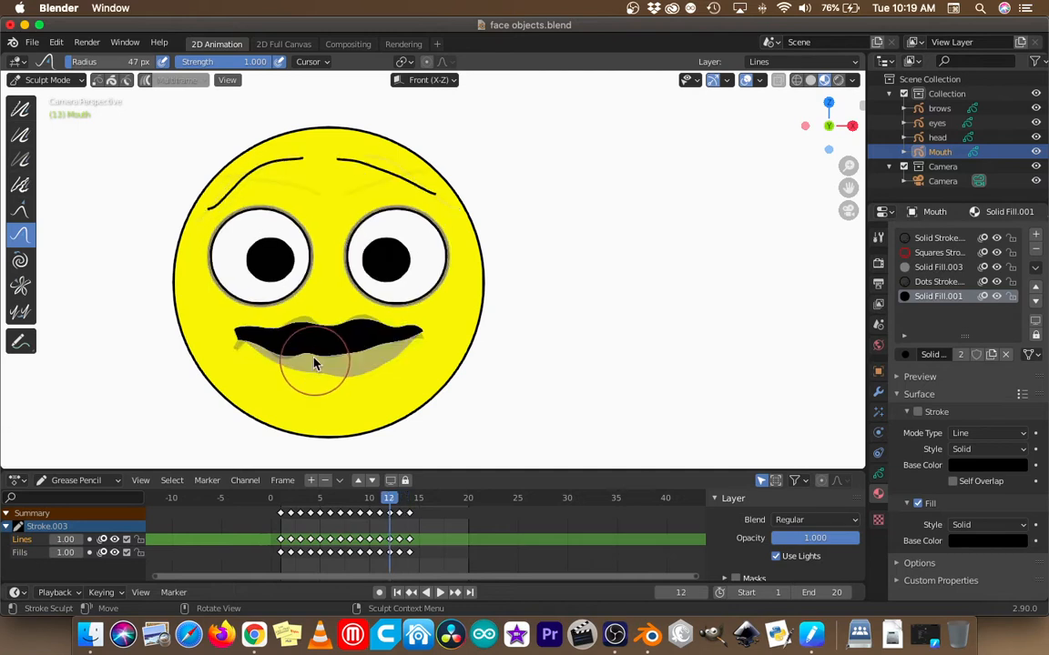
pyautogui.press('Left')
pyautogui.press('Left')
pyautogui.press('Left')
pyautogui.press('Left')
pyautogui.moveTo(282, 351)
pyautogui.mouseDown()
pyautogui.moveTo(279, 369)
pyautogui.moveTo(295, 356)
pyautogui.moveTo(264, 351)
pyautogui.moveTo(279, 353)
pyautogui.mouseUp()
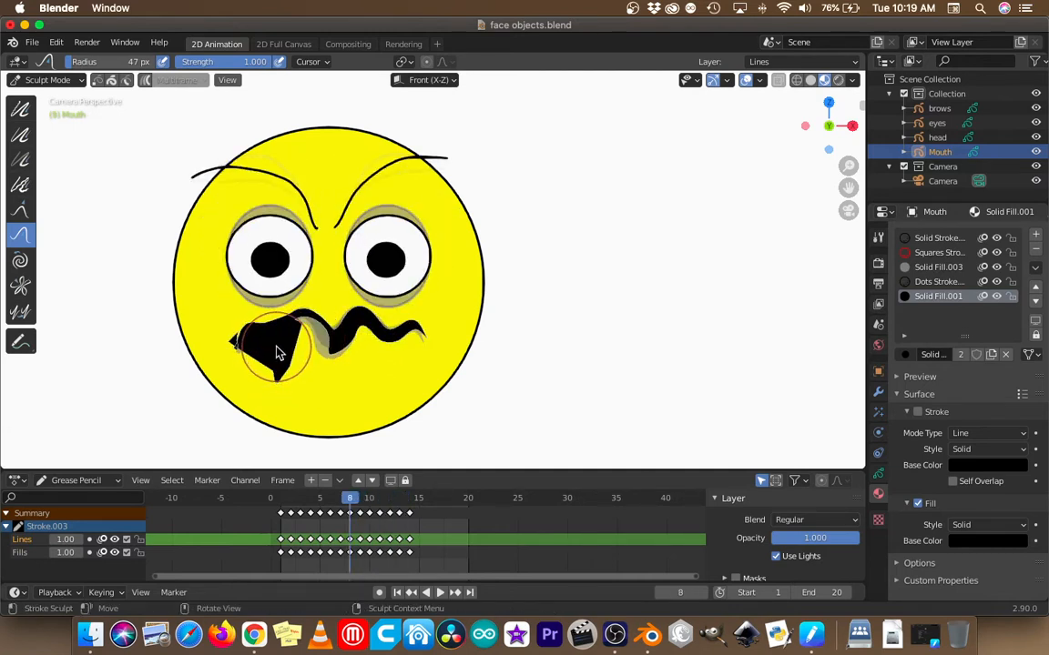
pyautogui.hotkey('ctrl', 'z')
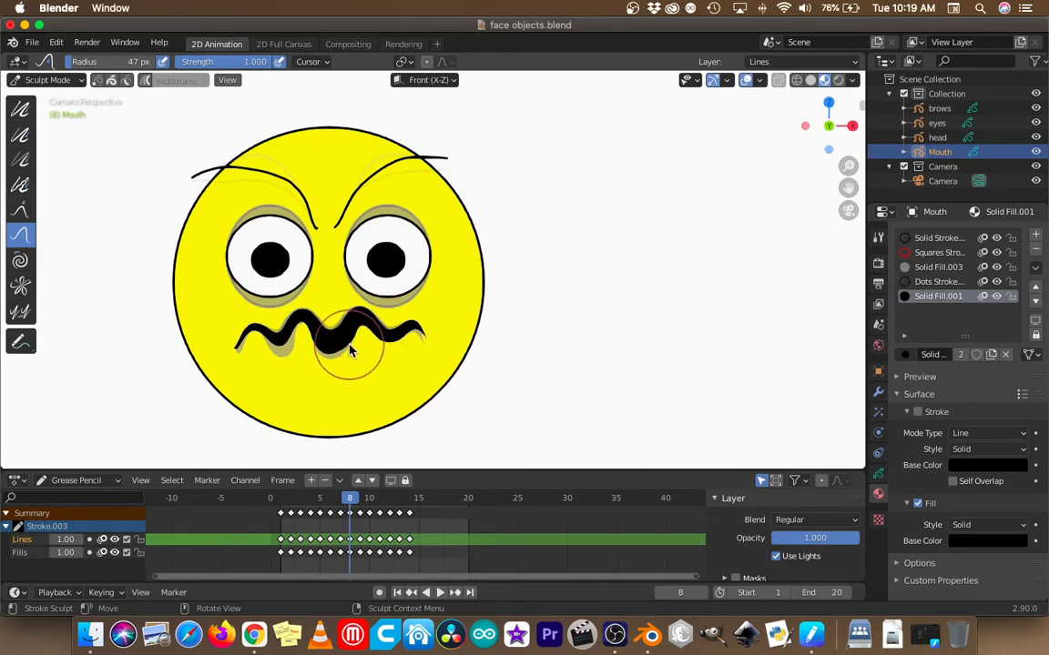
pyautogui.hotkey('ctrl', 'z')
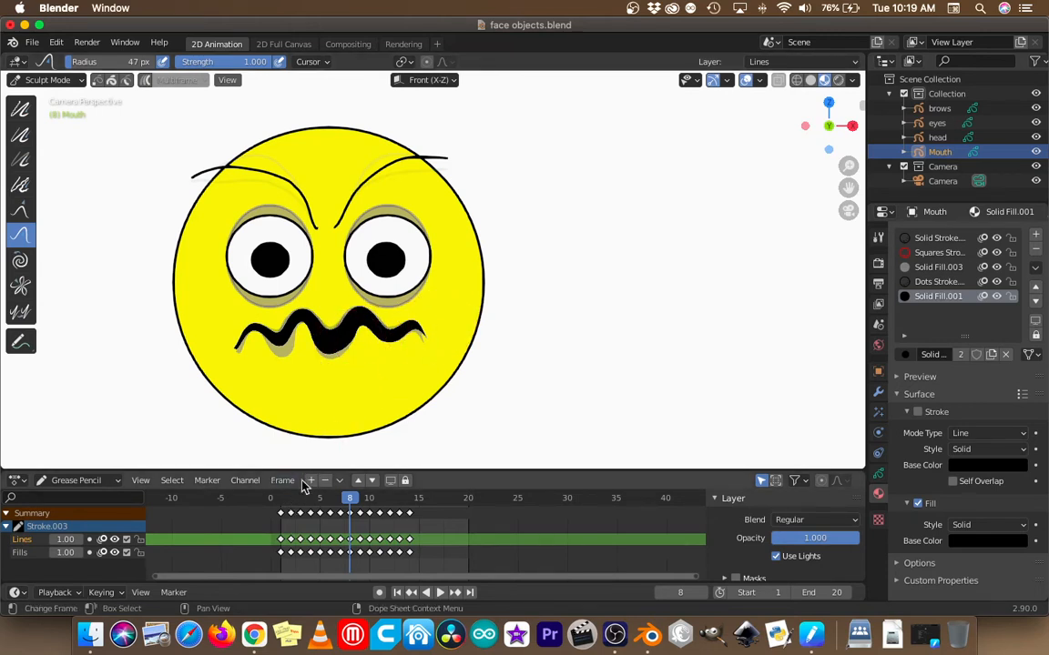
# Step: Play the face animation and stop it at frame 3
pyautogui.press('space')
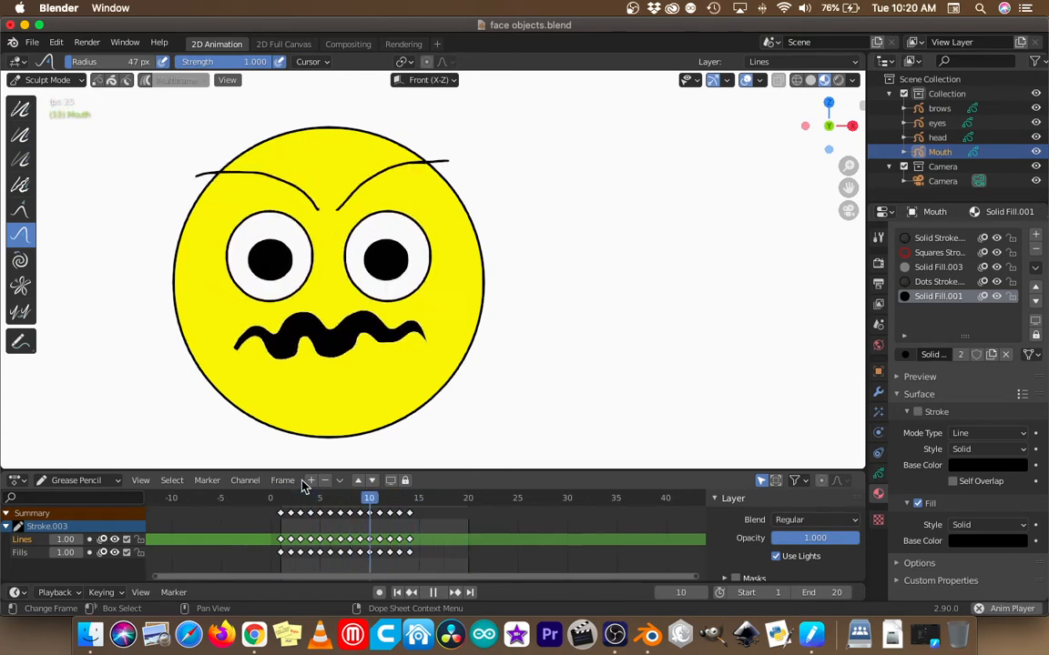
pyautogui.press('space')
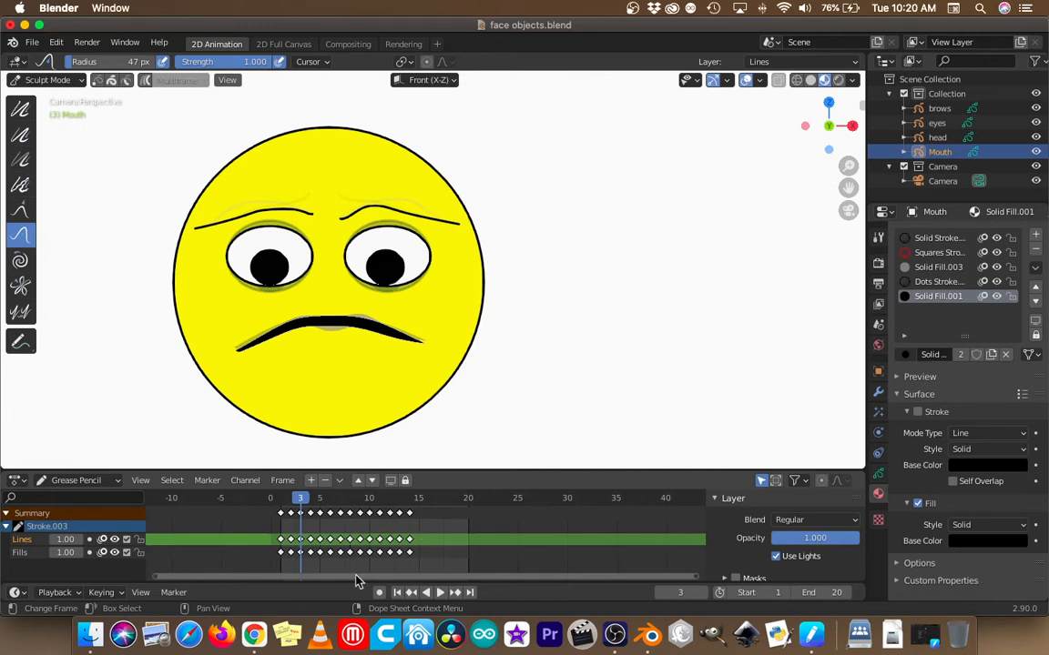
# Step: Toggle Only Show Selected off and on repeatedly, comparing all objects' keyframe channels with the mouth's channels alone
pyautogui.click(761, 481)
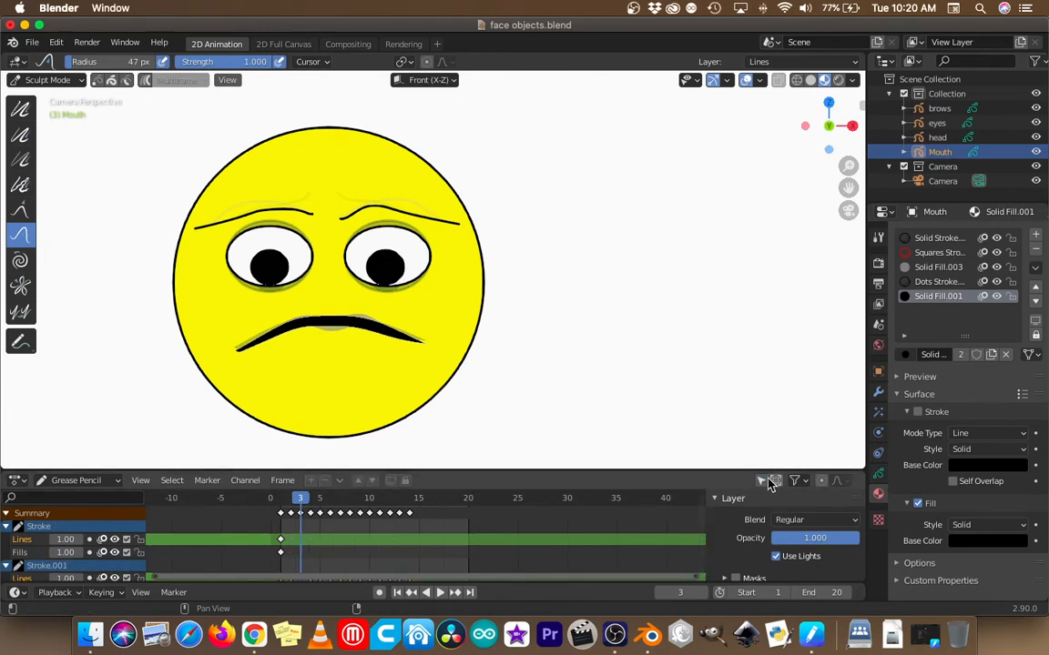
pyautogui.click(762, 481)
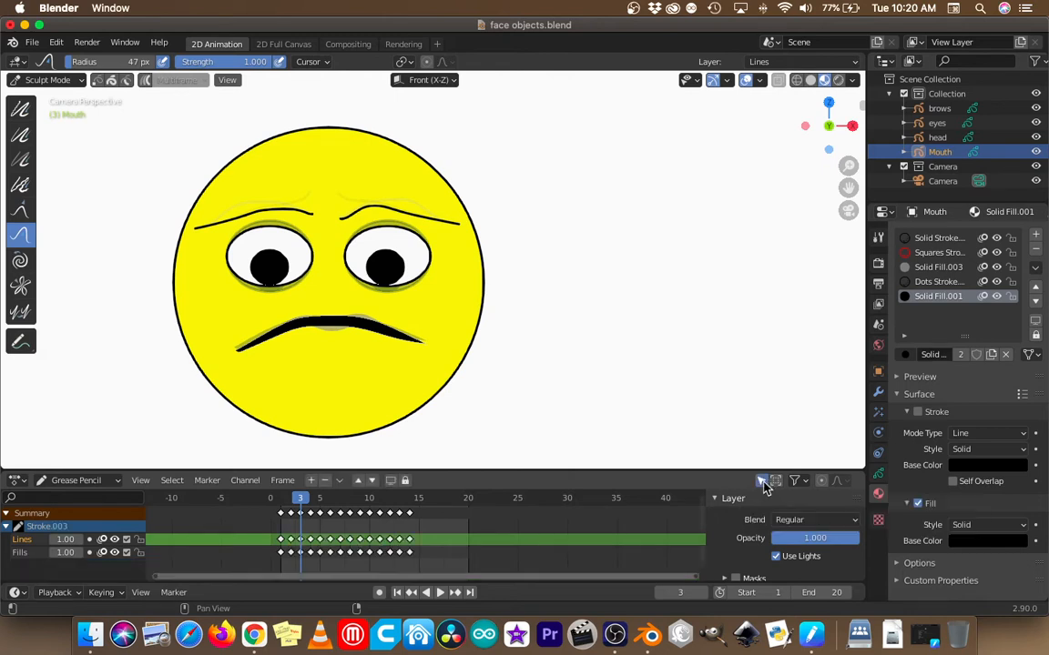
pyautogui.click(762, 481)
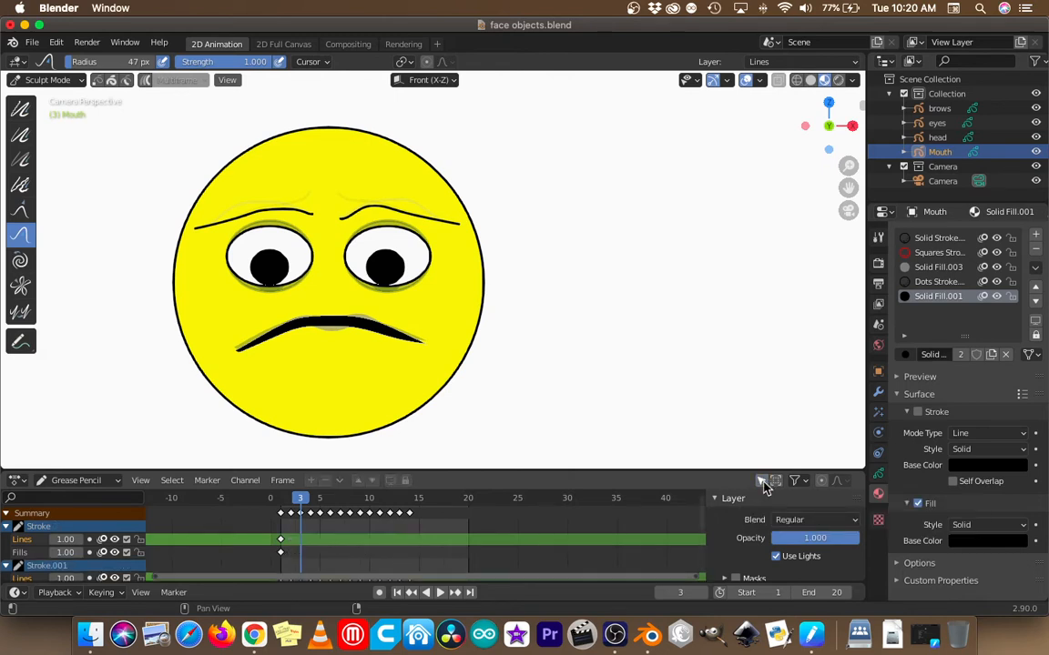
pyautogui.click(761, 482)
pyautogui.click(762, 481)
pyautogui.click(762, 481)
pyautogui.click(762, 481)
pyautogui.click(761, 482)
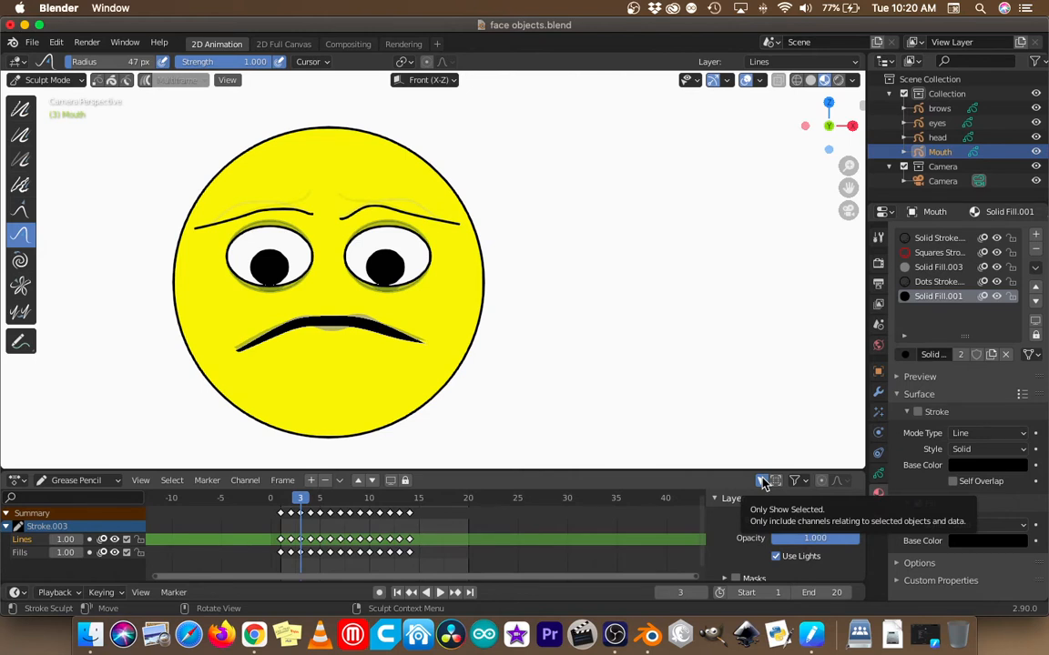
# Step: Turn off Only Show Selected and enlarge the dope sheet so every object's channels fit
pyautogui.click(762, 482)
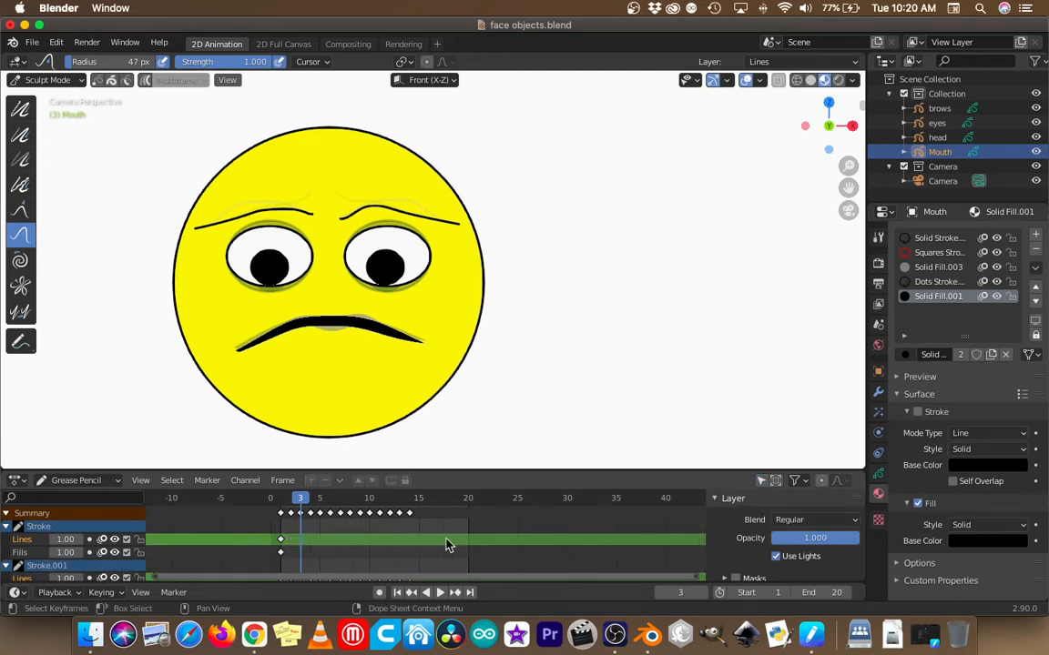
pyautogui.scroll(-2, 415, 542)
pyautogui.scroll(-1, 416, 542)
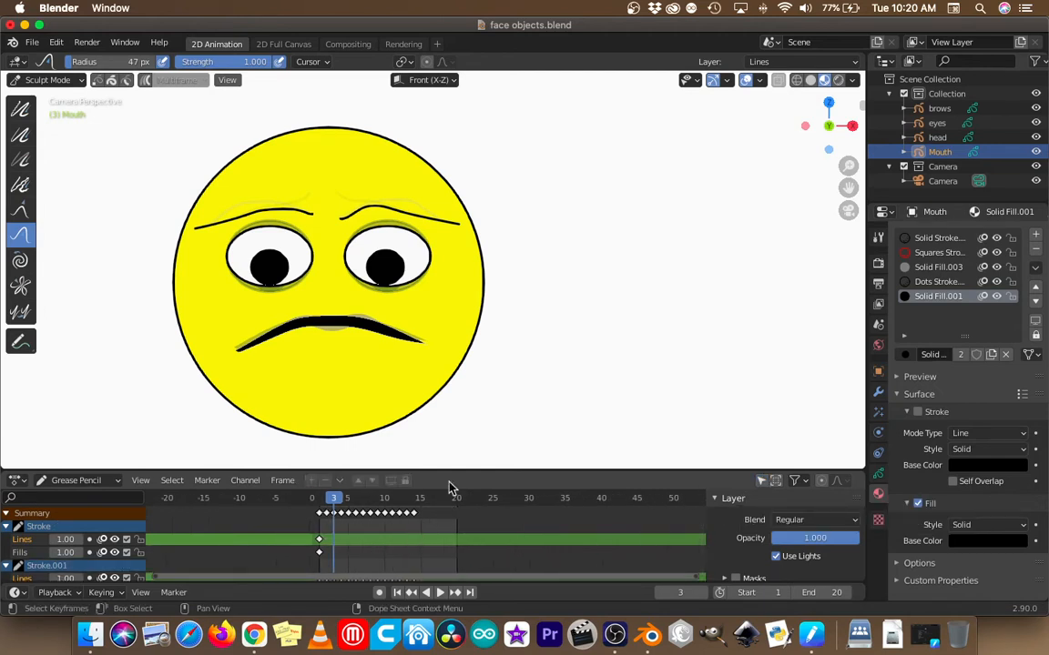
pyautogui.moveTo(449, 472)
pyautogui.mouseDown()
pyautogui.moveTo(470, 390)
pyautogui.moveTo(466, 219)
pyautogui.mouseUp()
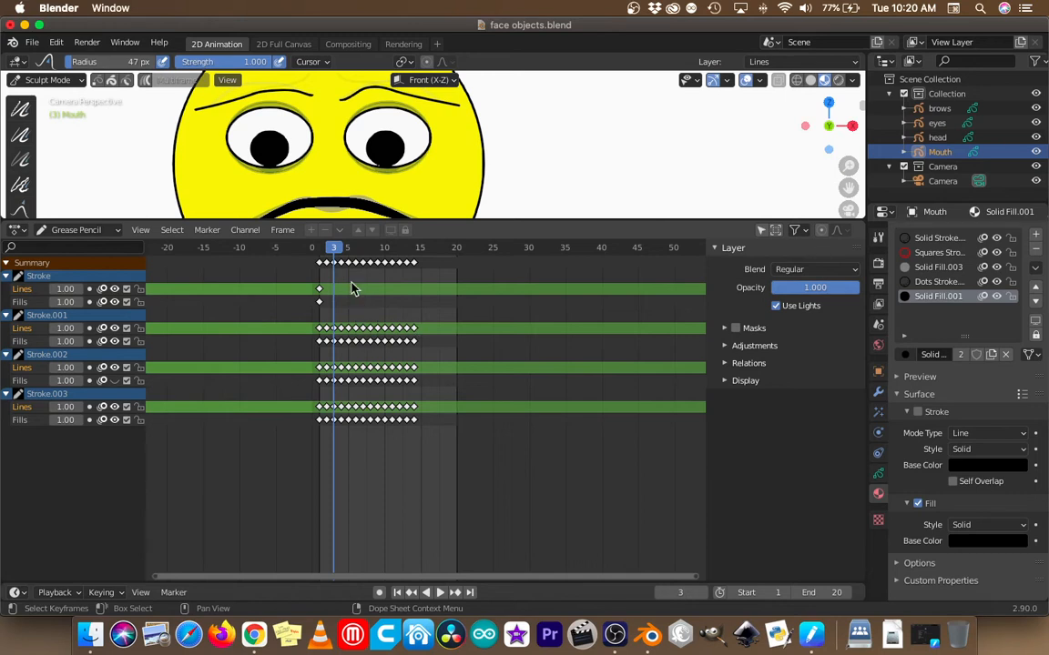
# Step: Hide and show the Lines layers of Stroke.001 and Stroke.002 to check which face part each channel controls
pyautogui.click(115, 329)
pyautogui.click(115, 329)
pyautogui.click(114, 329)
pyautogui.click(115, 329)
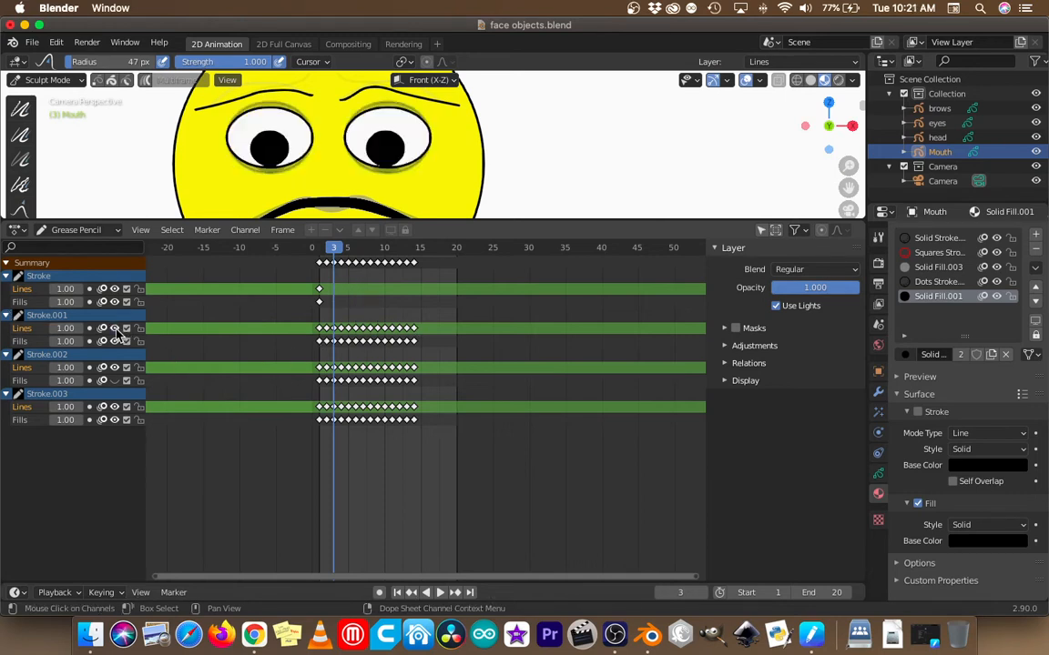
pyautogui.click(80, 316)
pyautogui.click(80, 317)
pyautogui.click(115, 367)
pyautogui.click(114, 368)
pyautogui.click(115, 368)
pyautogui.click(115, 368)
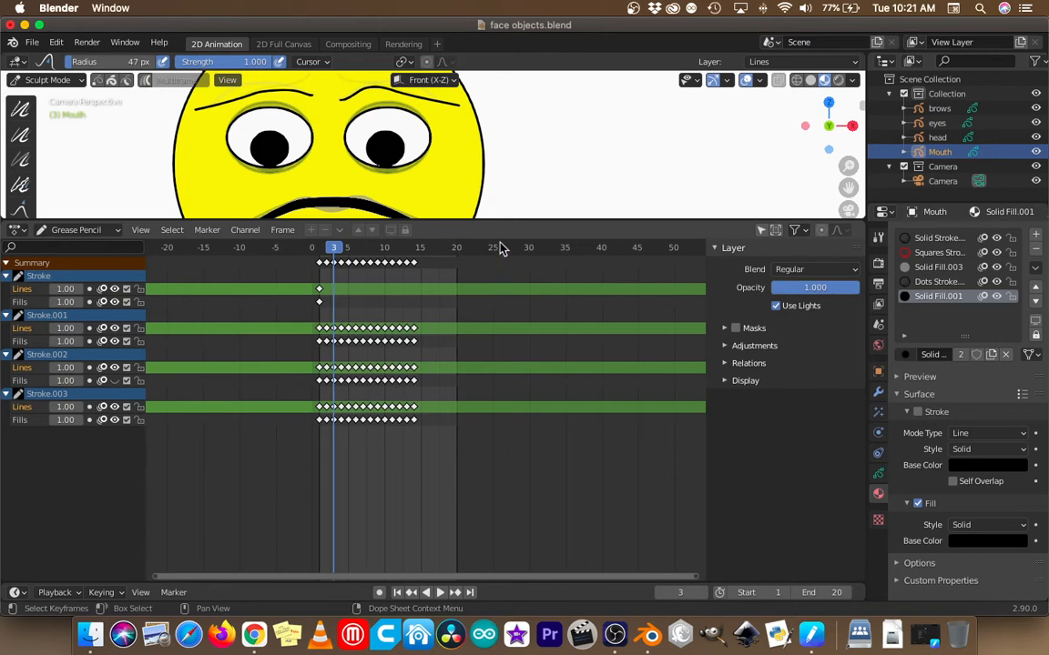
# Step: Select the keyframes of every object and move the playhead to frame 1
pyautogui.moveTo(499, 219)
pyautogui.mouseDown()
pyautogui.moveTo(486, 429)
pyautogui.moveTo(491, 258)
pyautogui.moveTo(492, 279)
pyautogui.mouseUp()
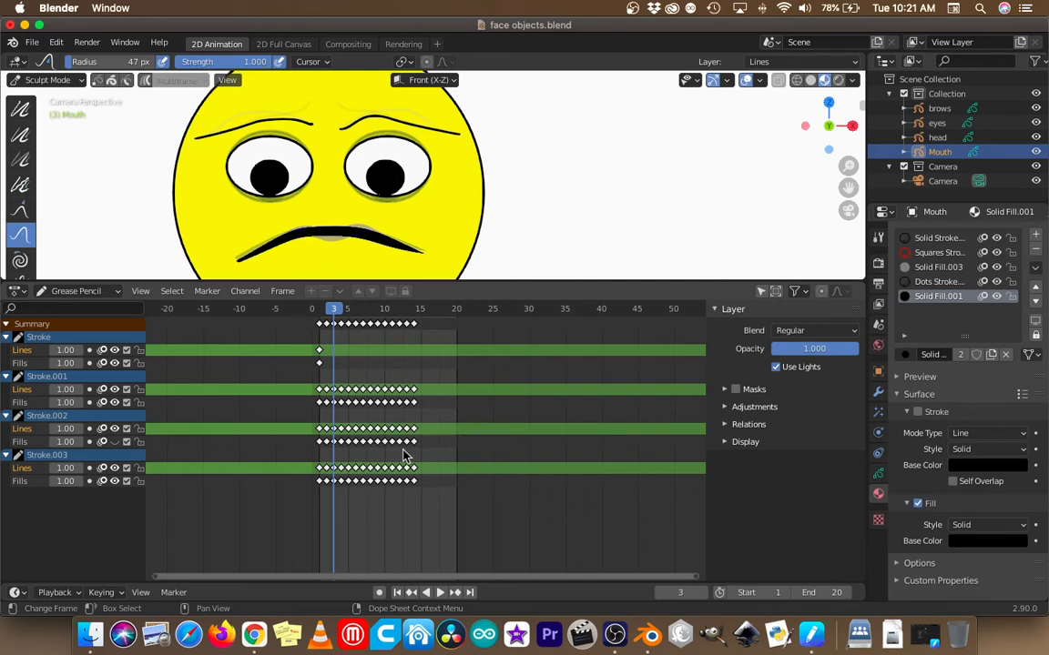
pyautogui.press('a')
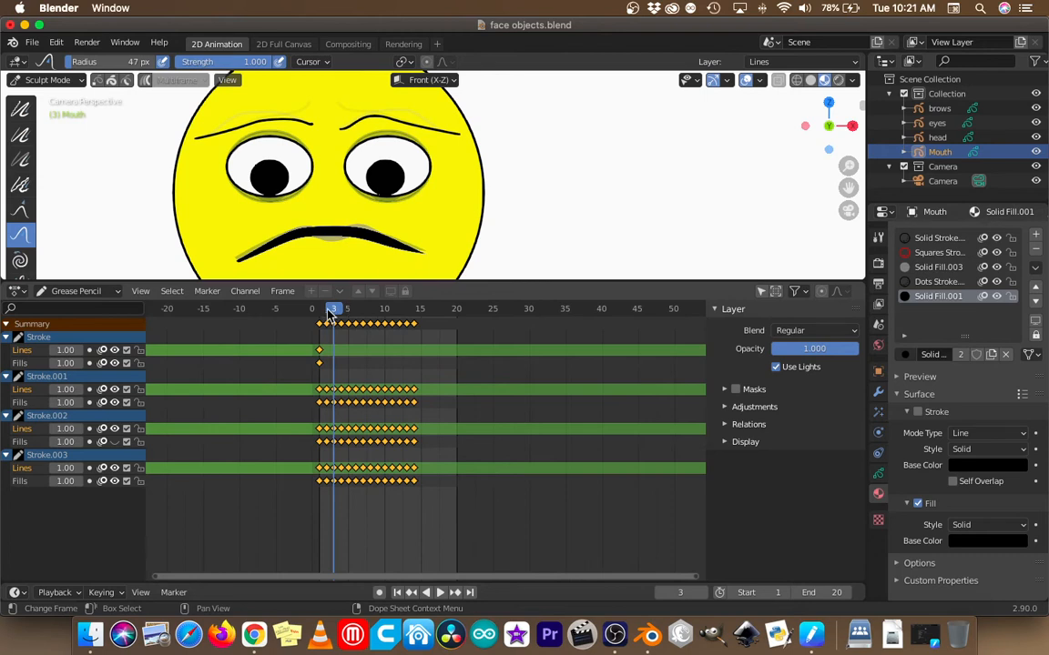
pyautogui.moveTo(331, 311); pyautogui.dragTo(318, 310)
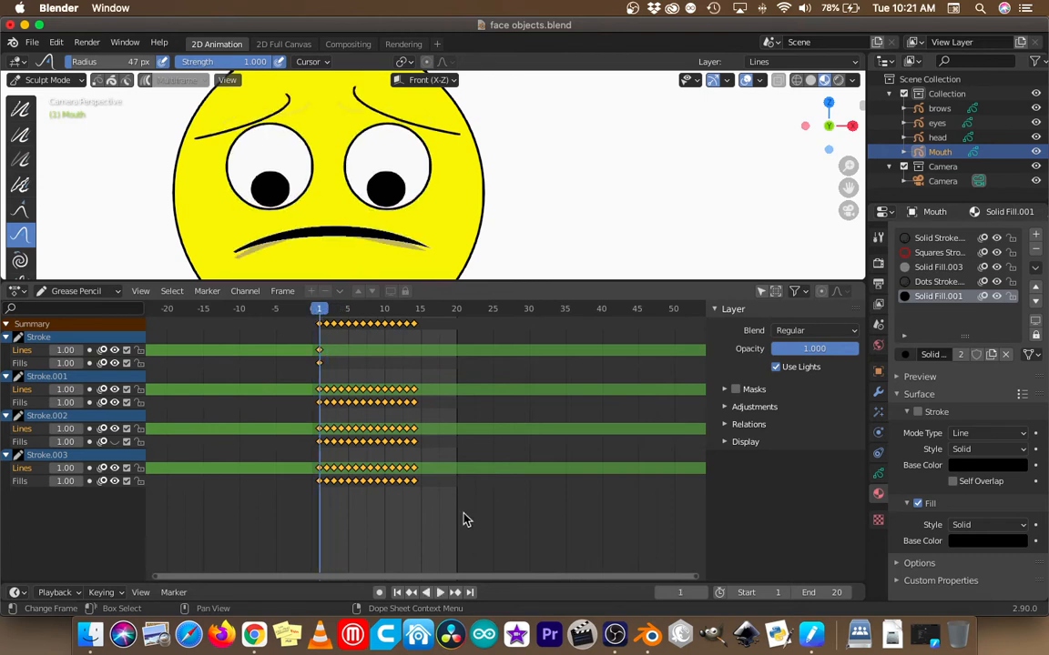
# Step: Try stretching all objects' keyframes from frame 1 out to about frame 32, preview the slower animation, and undo the scaling
pyautogui.press('s')
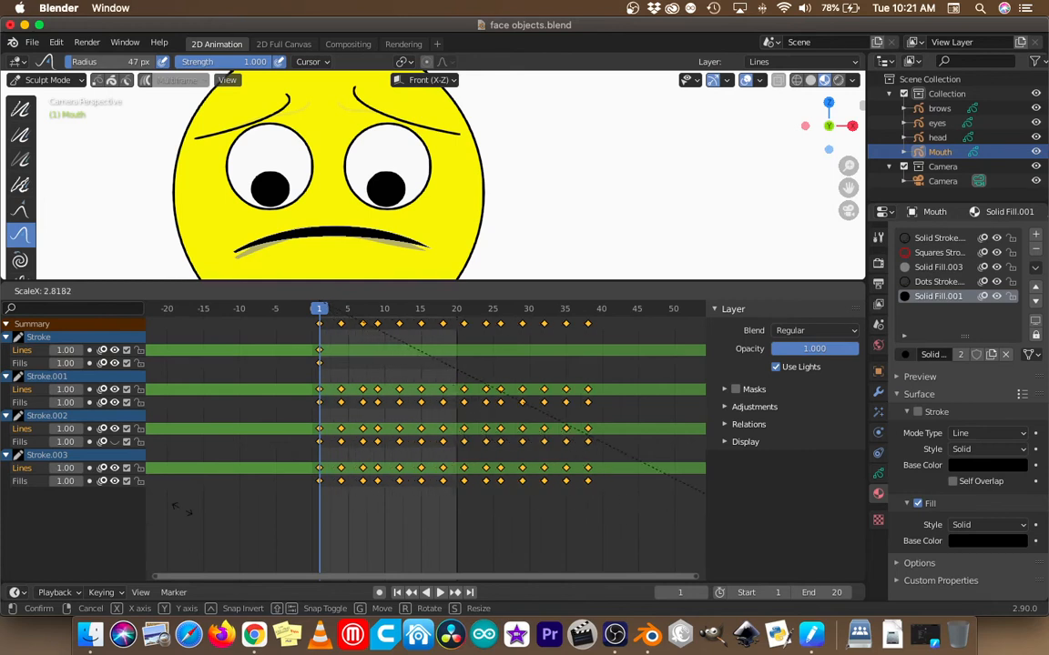
pyautogui.click(671, 517)
pyautogui.press('space')
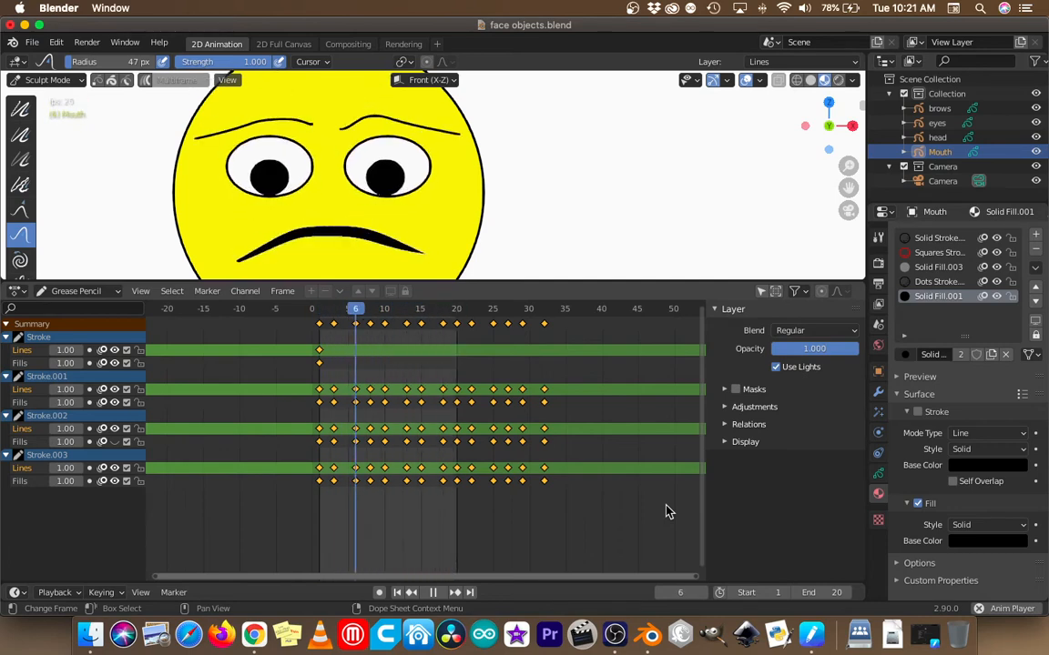
pyautogui.press('space')
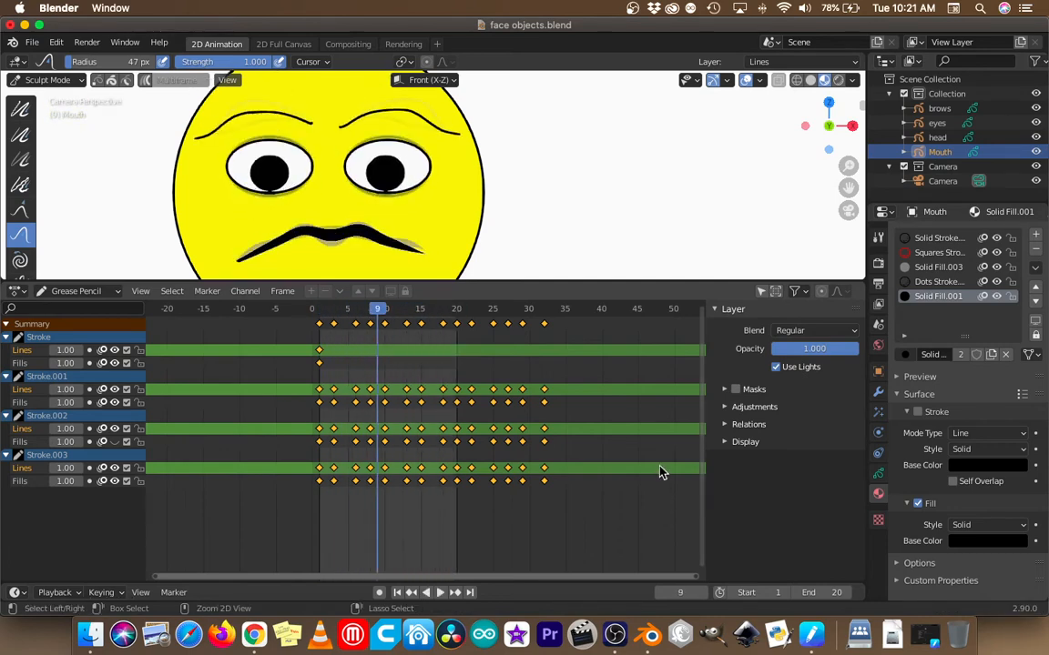
pyautogui.hotkey('ctrl', 'z')
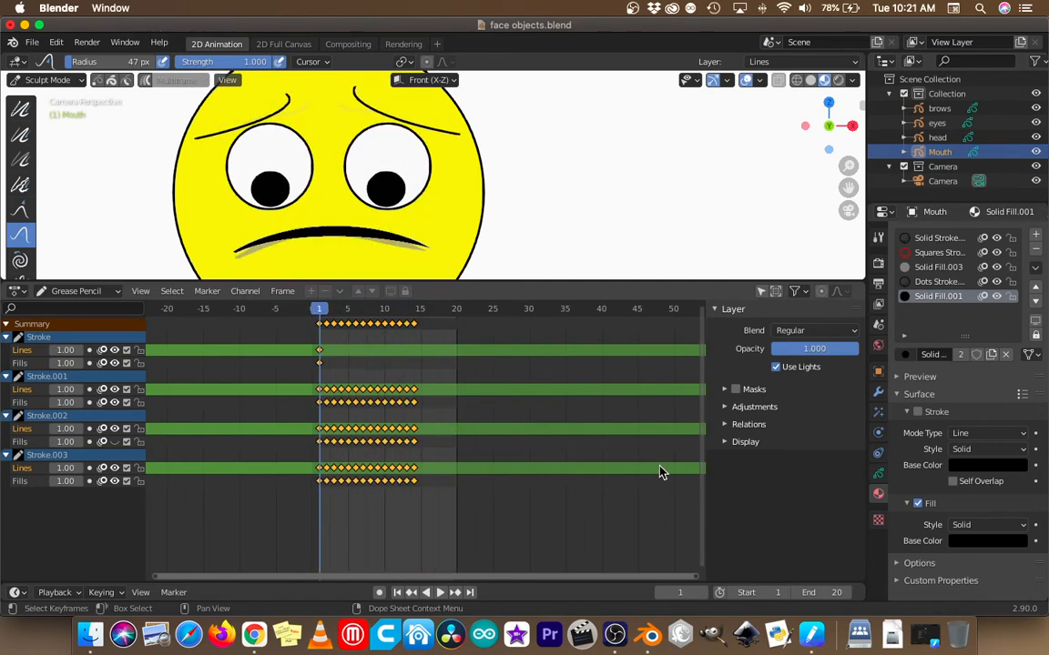
# Step: Limit the dope sheet to the mouth's channels, deselect the keyframes, and shrink the dope sheet to reveal the whole face
pyautogui.click(761, 290)
pyautogui.press('Home')
pyautogui.scroll(-3, 520, 442)
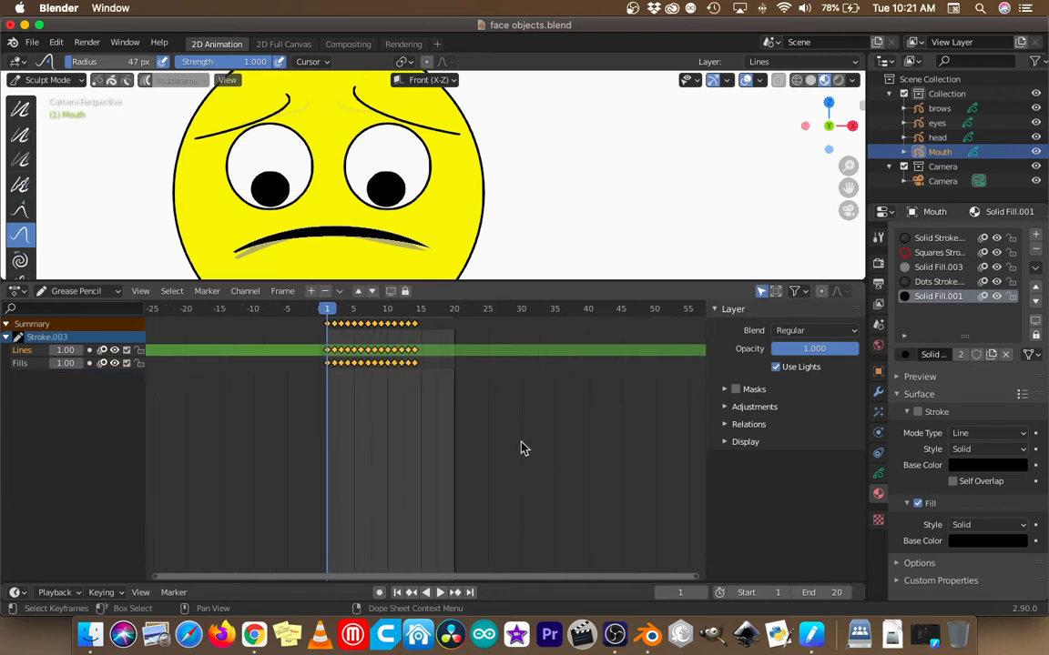
pyautogui.click(518, 433)
pyautogui.moveTo(590, 280); pyautogui.dragTo(565, 472)
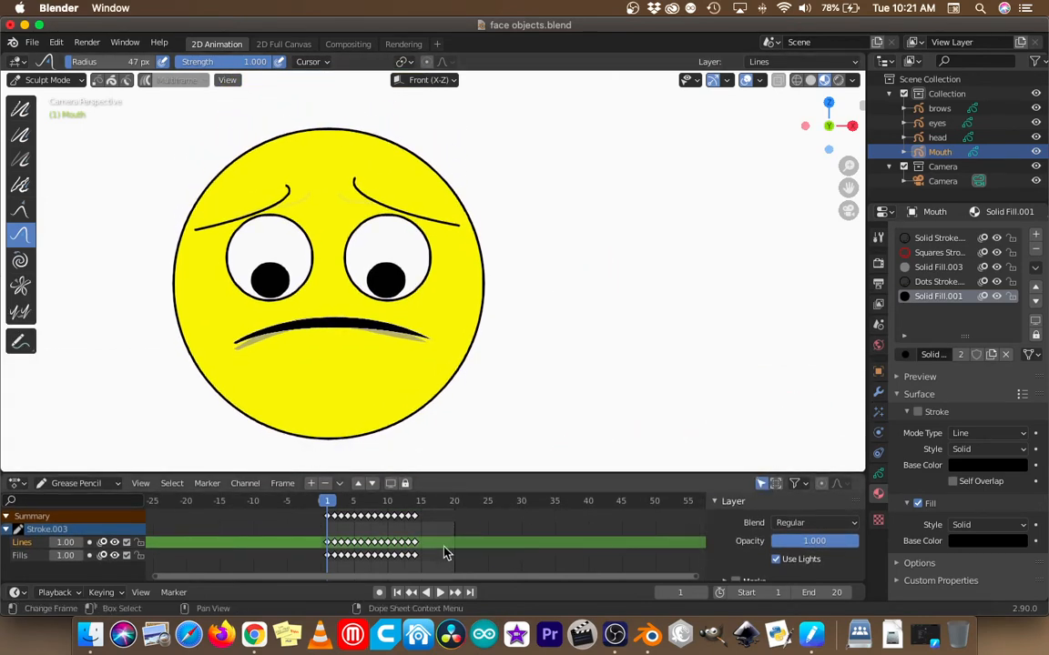
# Step: Select all of the mouth's keyframes and scale them from frame 1 so the last lands at about frame 31
pyautogui.moveTo(475, 536); pyautogui.dragTo(319, 559)
pyautogui.press('s')
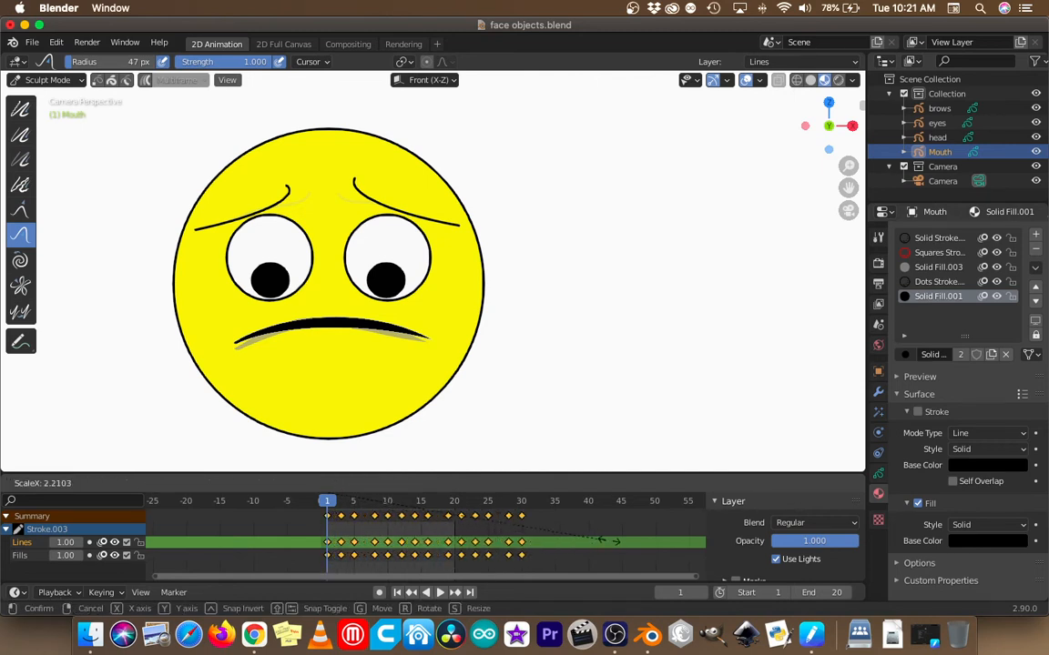
pyautogui.click(610, 548)
# Step: Show all objects' channels to compare the mouth's keyframe spacing with the other parts, and play the animation
pyautogui.click(761, 483)
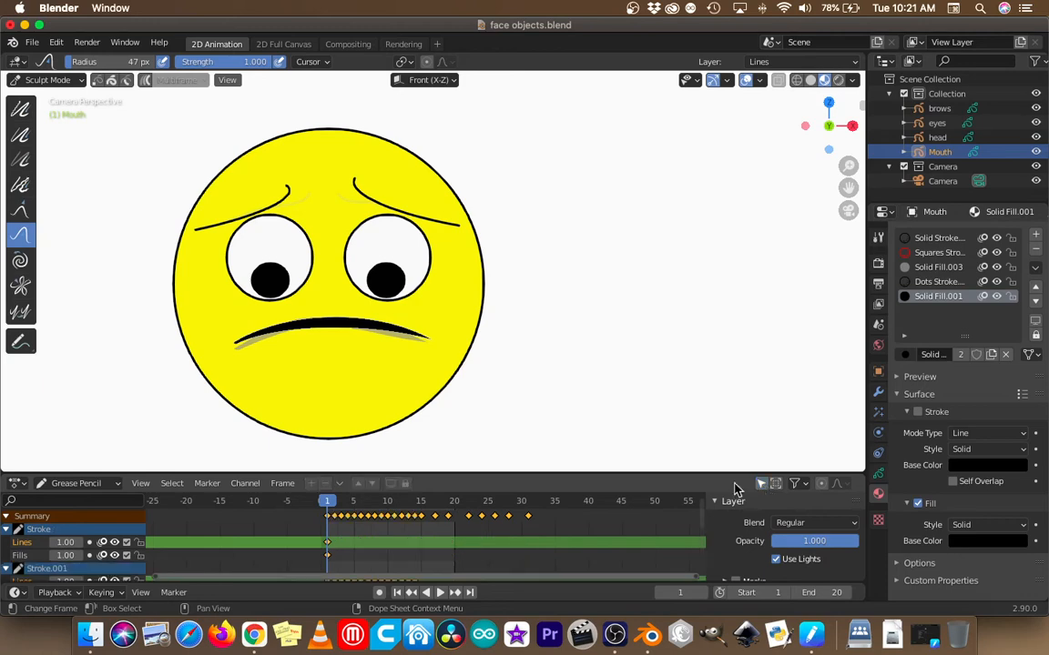
pyautogui.moveTo(677, 472); pyautogui.dragTo(663, 264)
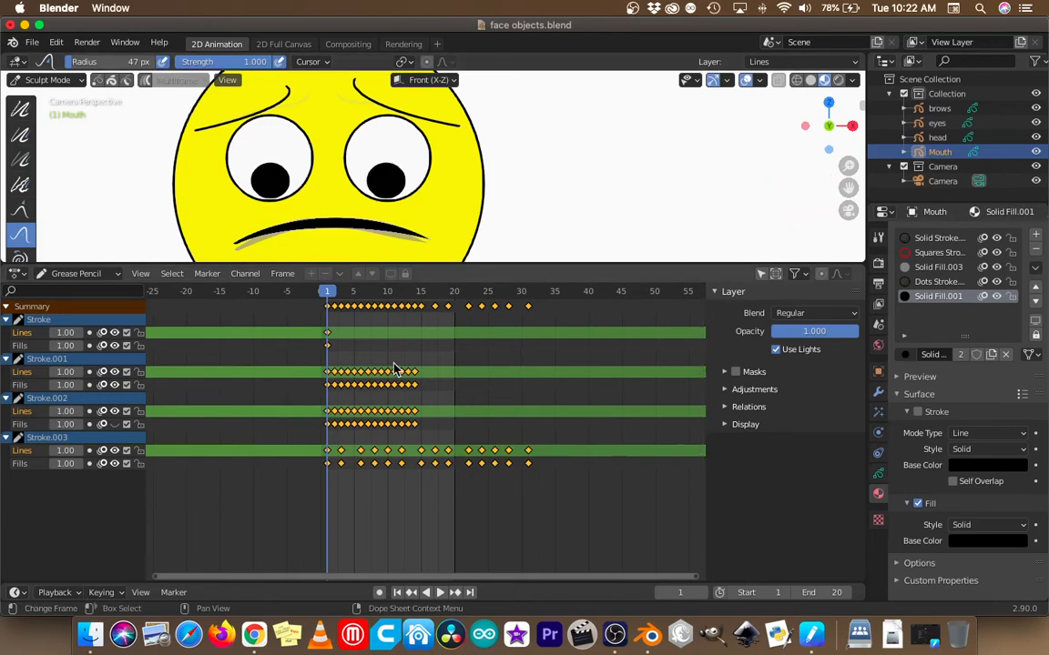
pyautogui.moveTo(498, 264); pyautogui.dragTo(498, 450)
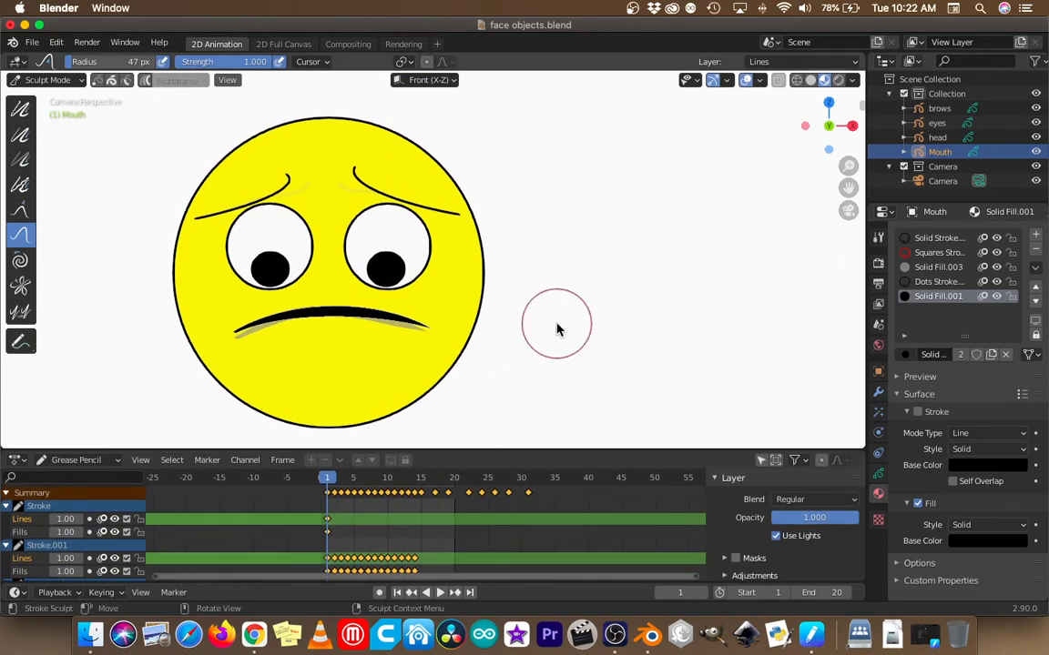
pyautogui.press('space')
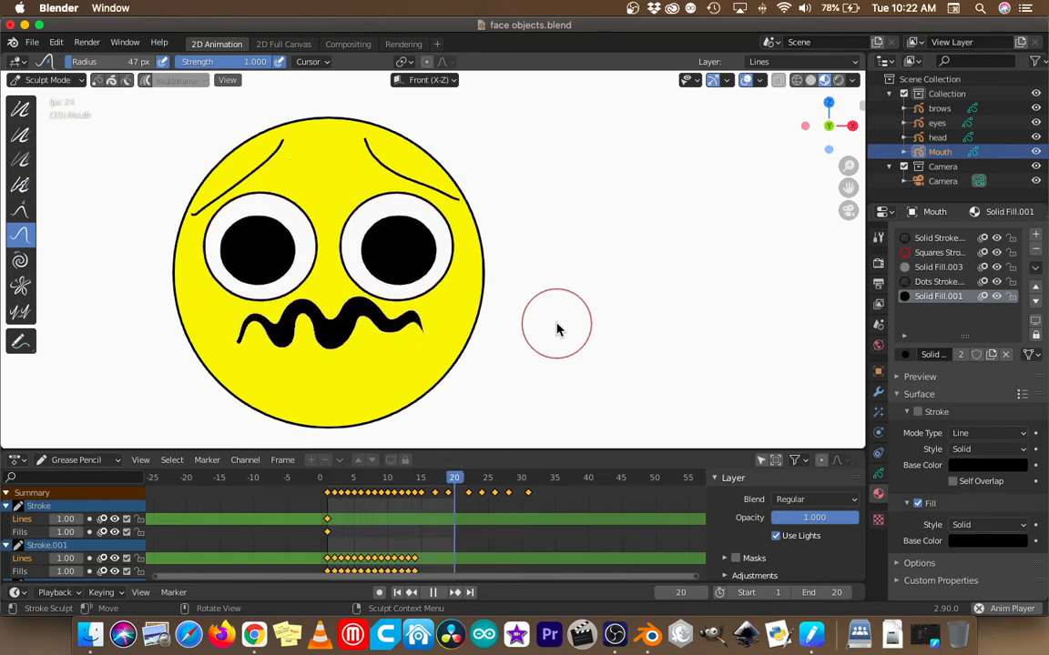
# Step: Set the animation's end frame to 35 and preview the slower mouth against the other face parts
pyautogui.press('space')
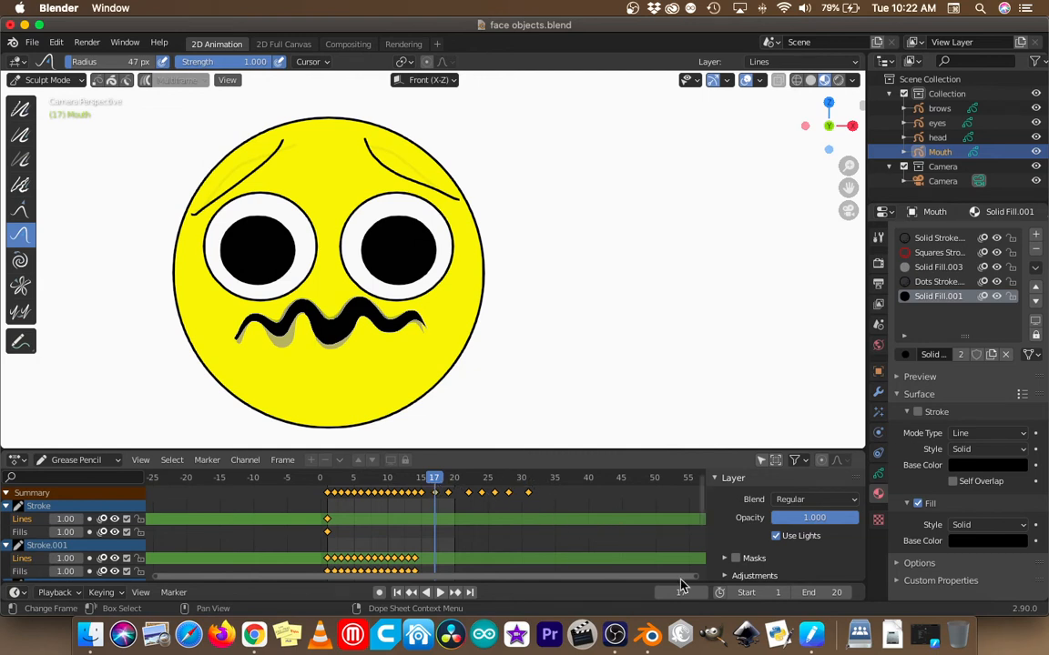
pyautogui.click(830, 592)
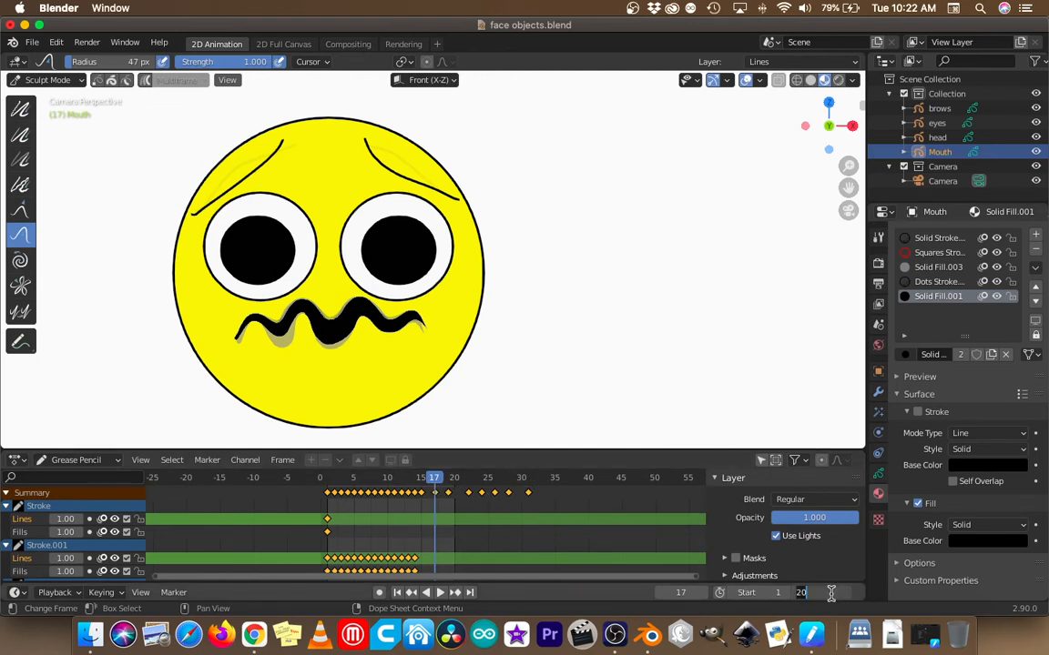
pyautogui.press('Return')
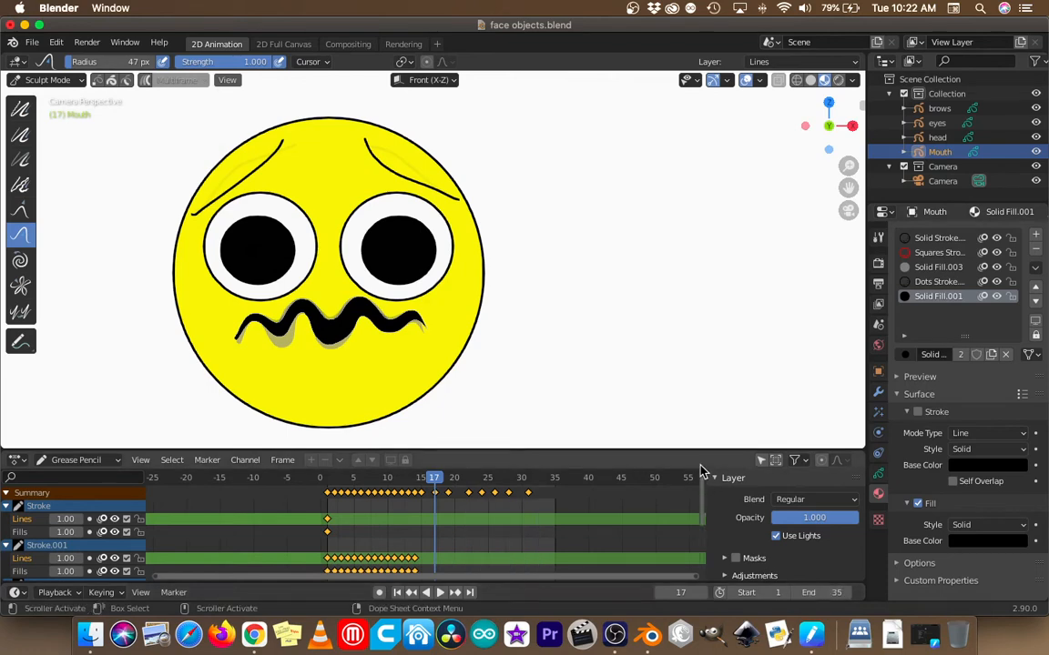
pyautogui.press('space')
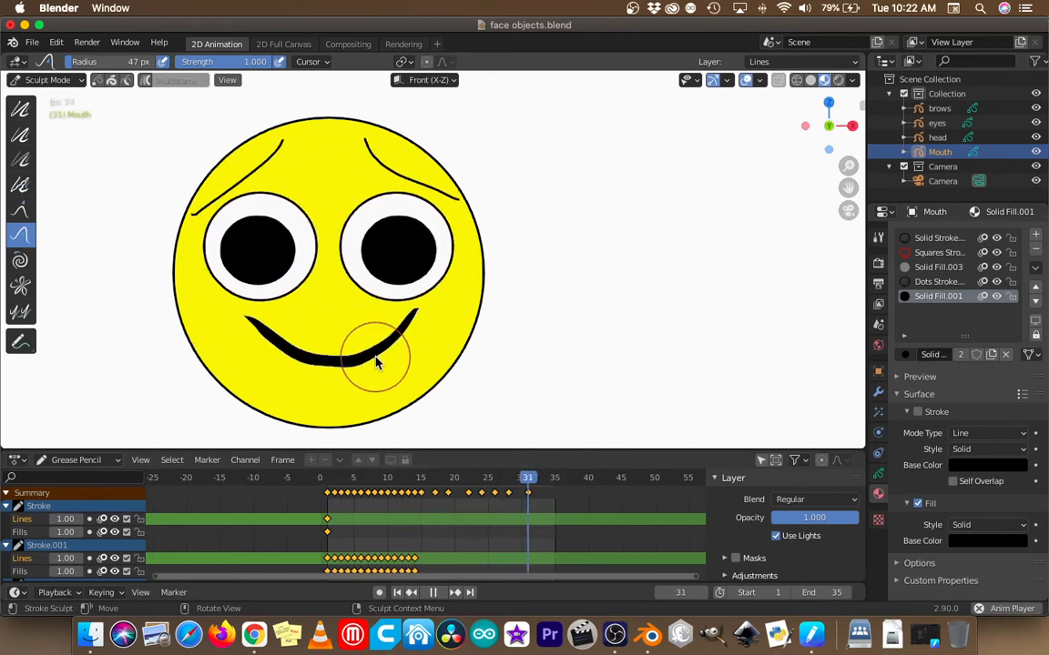
pyautogui.press('Escape')
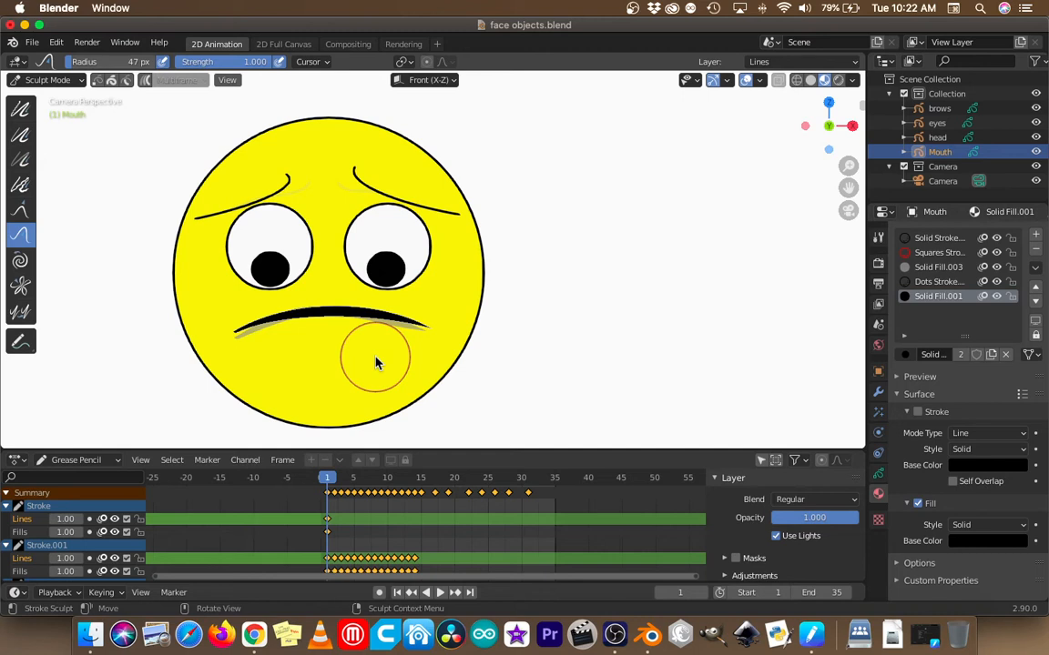
# Step: Undo the end-frame change and the mouth's keyframe scaling, and enlarge the dope sheet to show every object's channels
pyautogui.hotkey('ctrl', 'z')
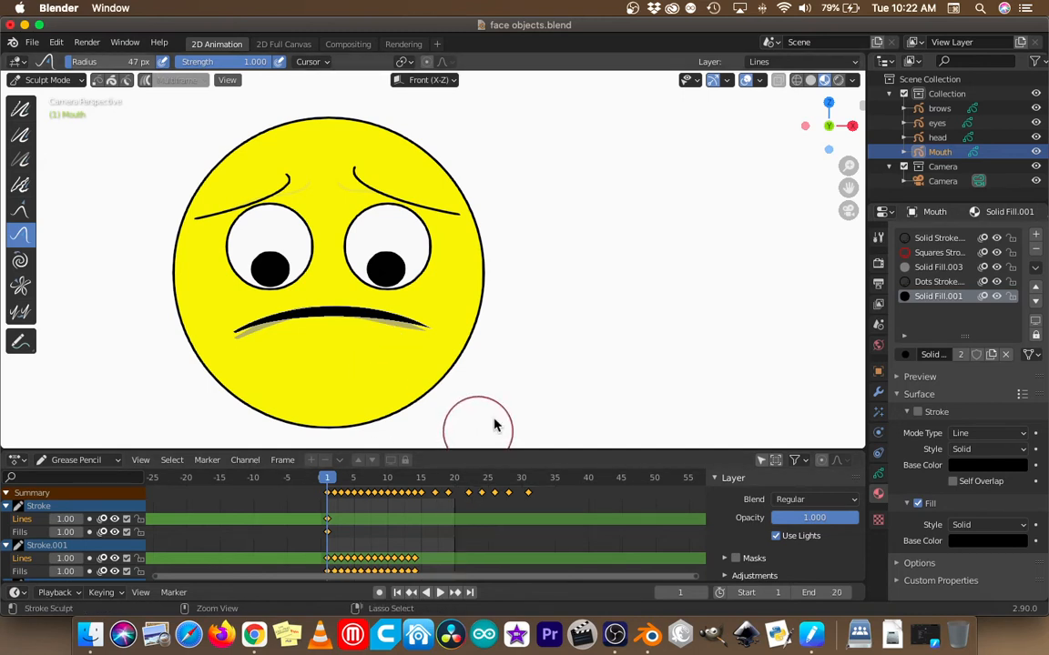
pyautogui.hotkey('ctrl', 'z')
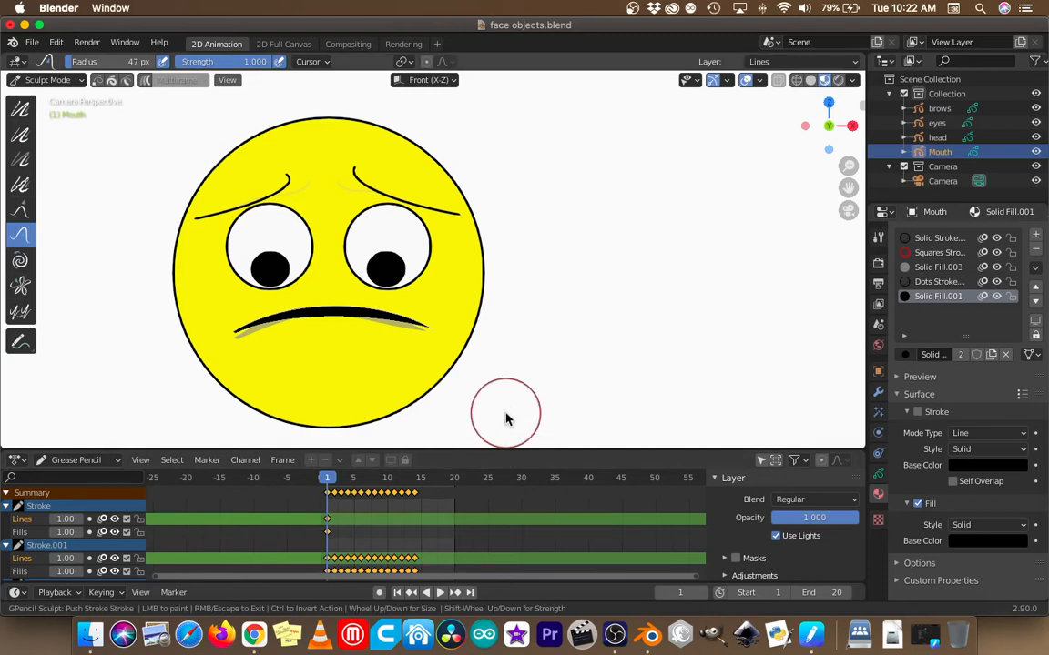
pyautogui.moveTo(497, 449); pyautogui.dragTo(496, 314)
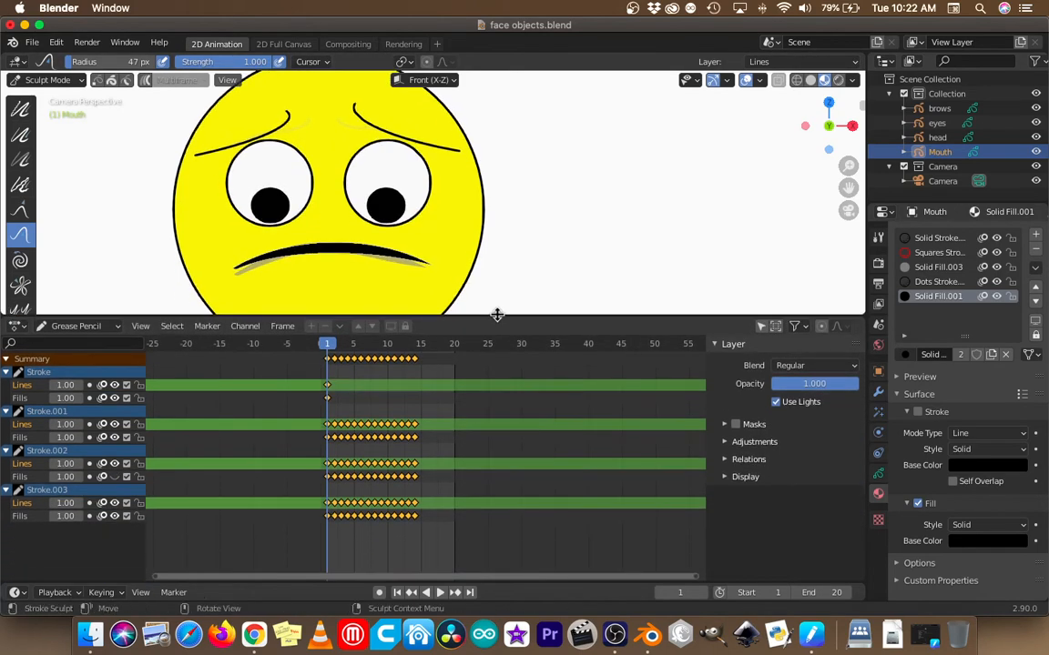
# Step: Toggle the dope sheet's selected-only filter on and off, and shrink the dope sheet to reveal the whole face
pyautogui.click(762, 327)
pyautogui.click(762, 326)
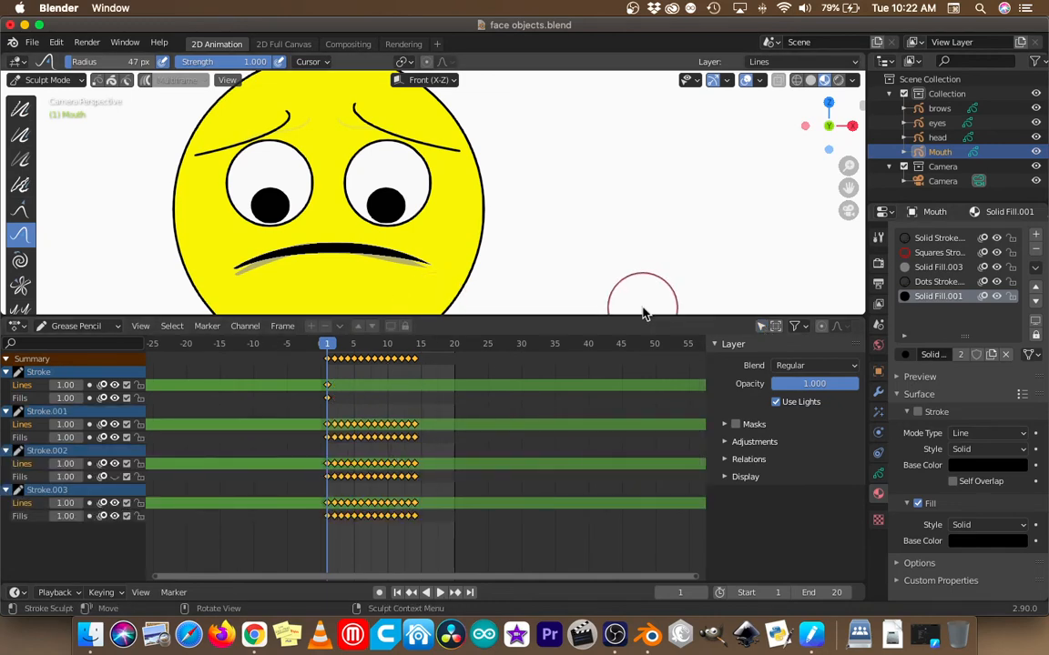
pyautogui.moveTo(636, 316); pyautogui.dragTo(599, 490)
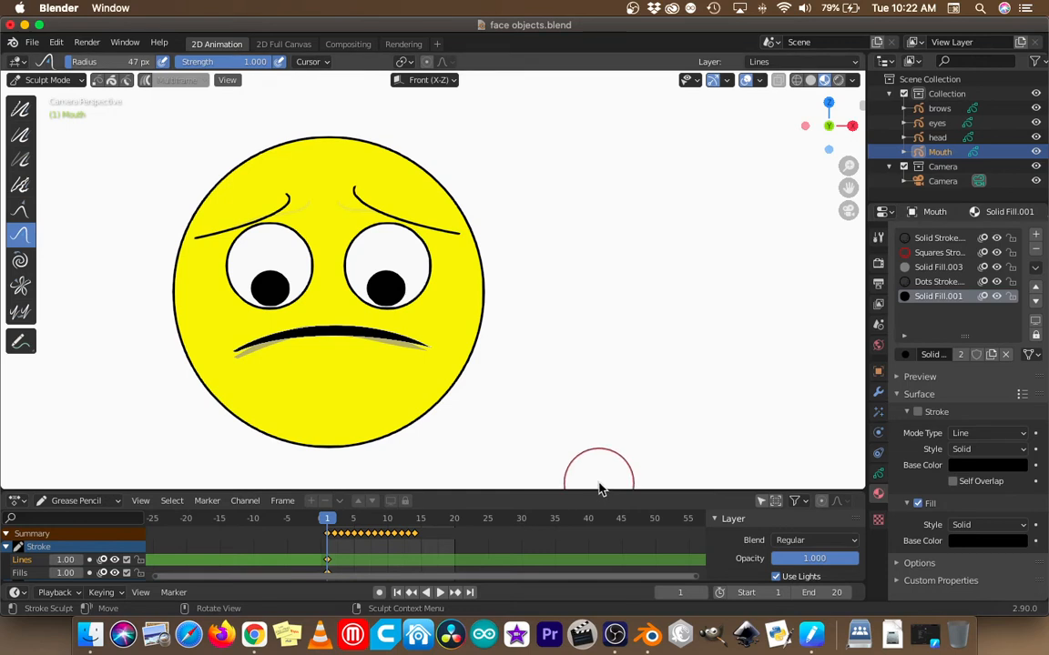
# Step: Switch the scene's output frame rate to Custom and try an FPS value of 27
pyautogui.click(878, 264)
pyautogui.click(877, 283)
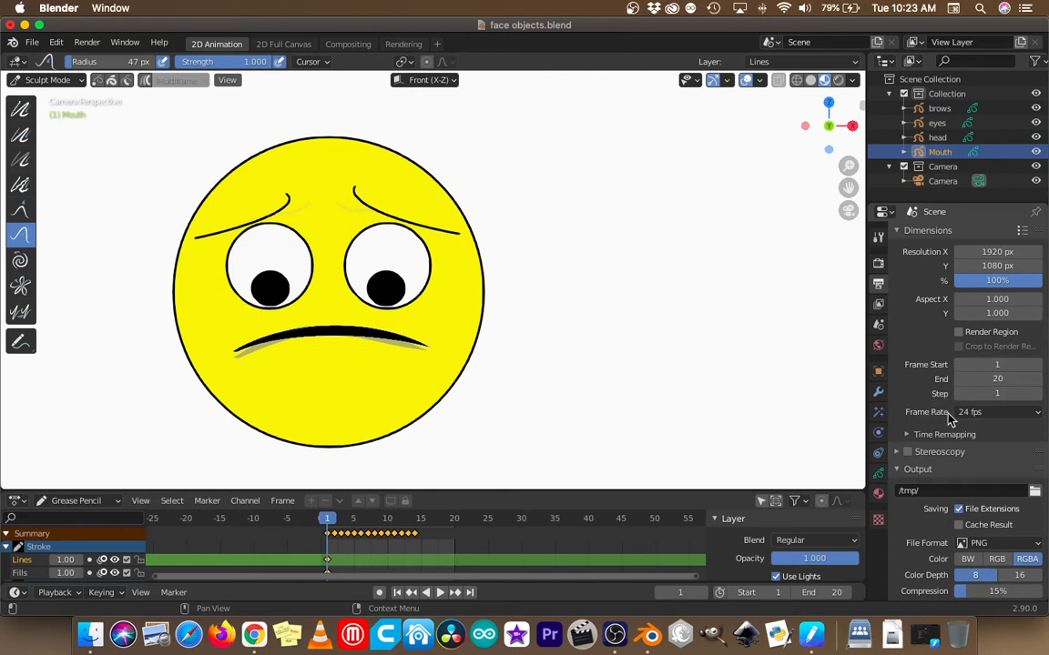
pyautogui.click(1037, 417)
pyautogui.click(1007, 543)
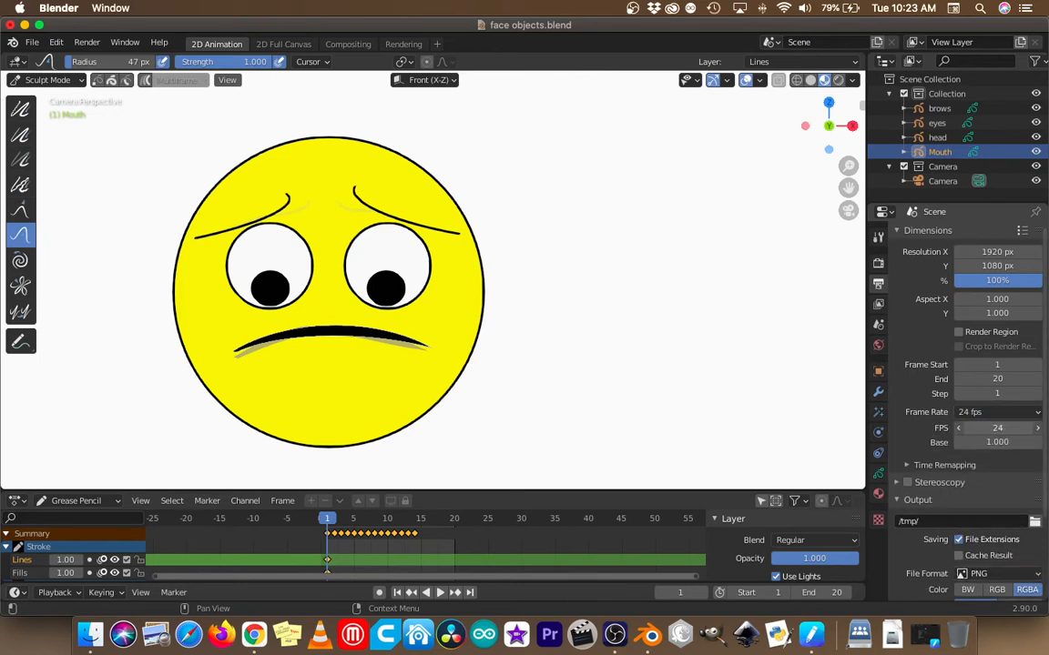
pyautogui.moveTo(997, 428); pyautogui.dragTo(974, 428)
pyautogui.moveTo(1001, 427); pyautogui.dragTo(992, 428)
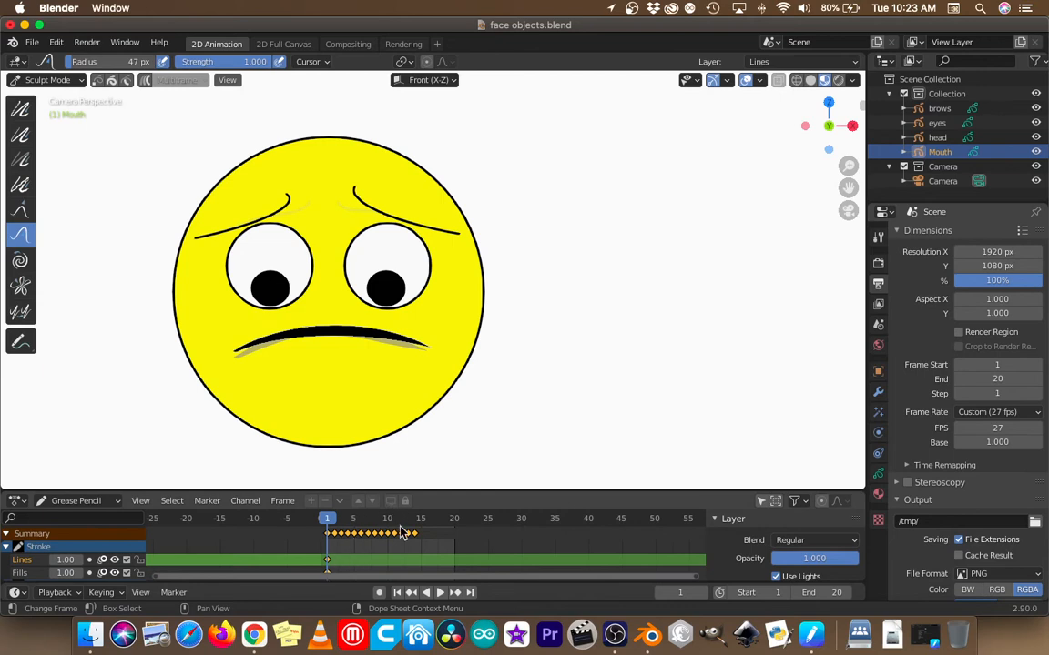
# Step: Set the custom frame rate to 12 fps and restore it to 24 fps
pyautogui.click(1013, 428)
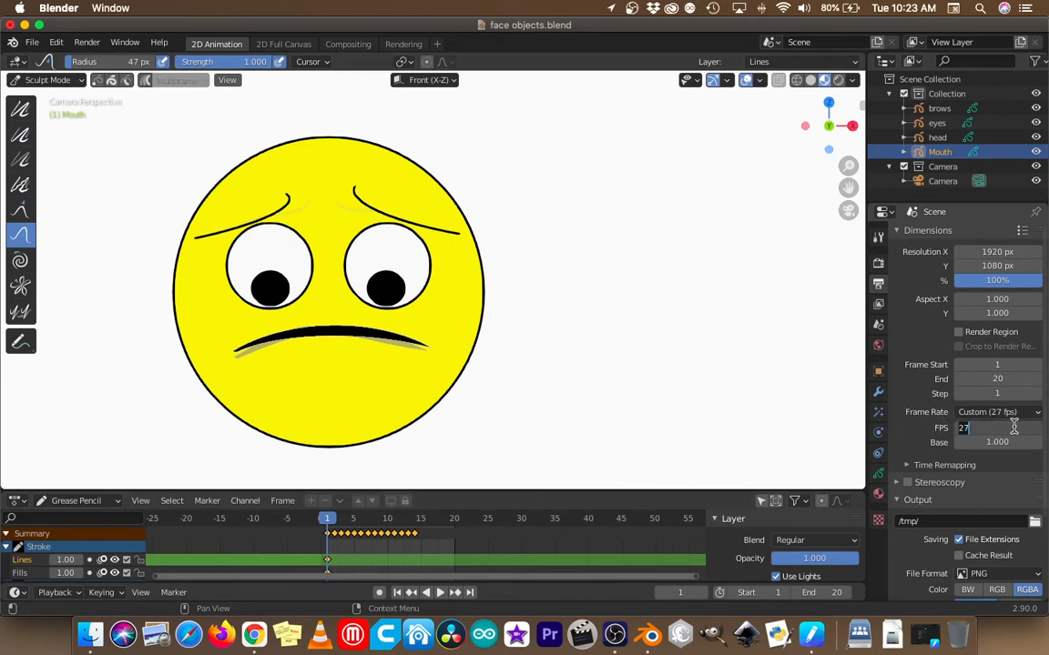
pyautogui.write('12')
pyautogui.press('Return')
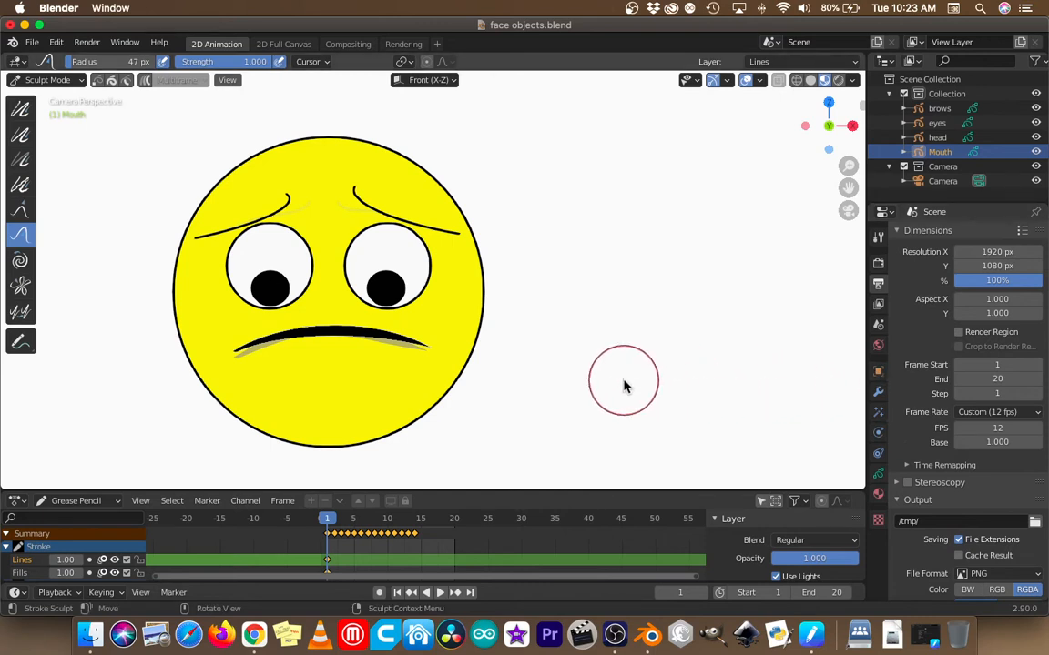
pyautogui.click(1008, 426)
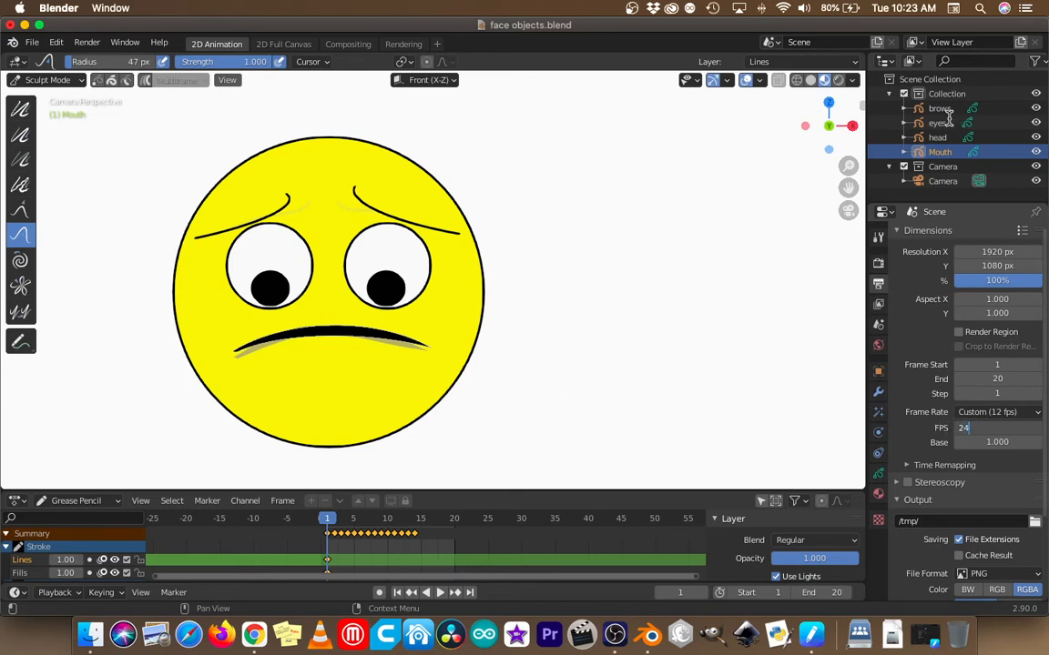
pyautogui.press('Return')
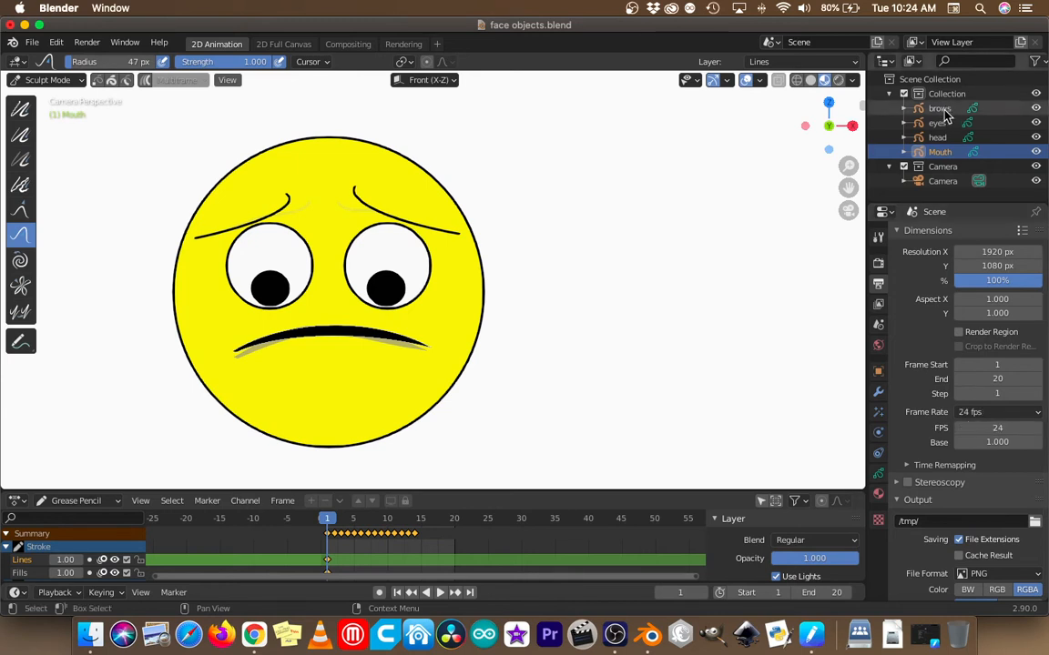
# Step: Select the brows object and start a new 2D Animation file without saving the changes to the face objects file
pyautogui.click(942, 110)
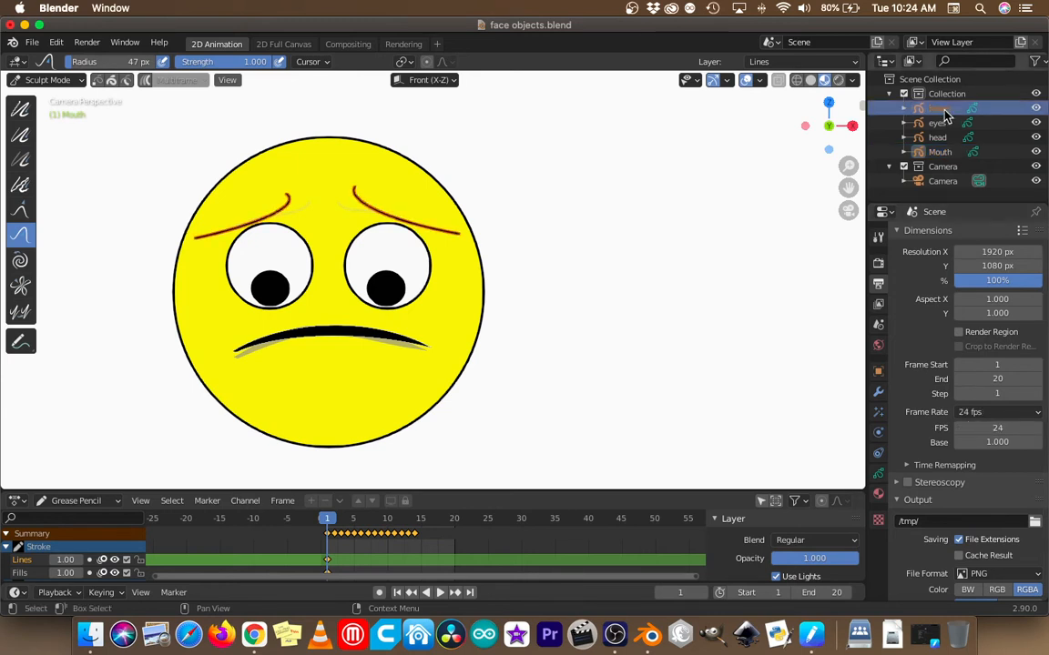
pyautogui.click(32, 43)
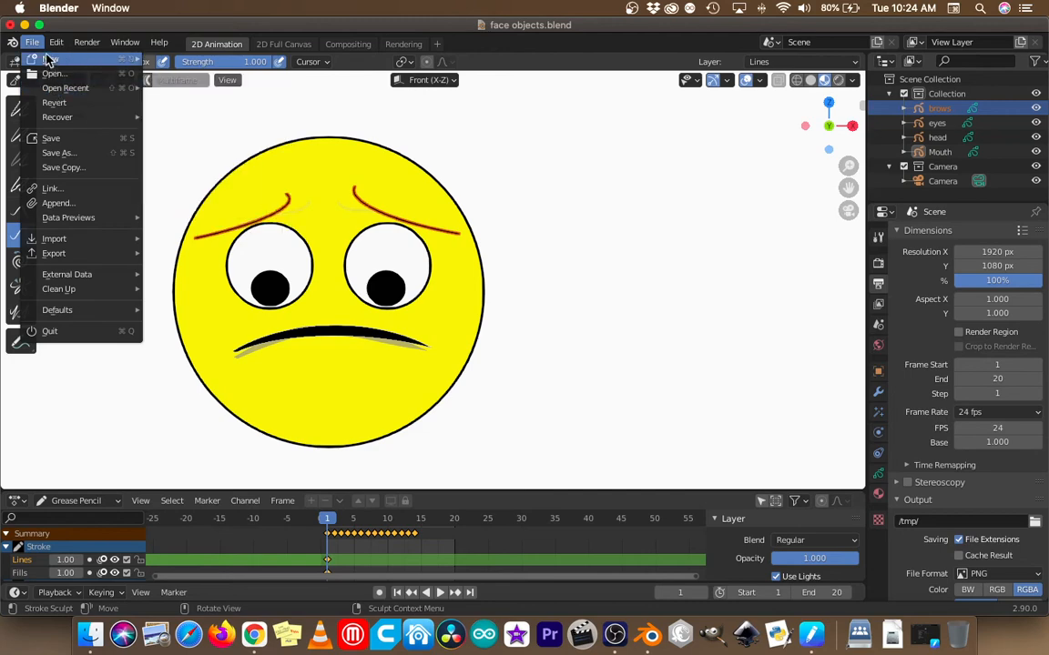
pyautogui.moveTo(48, 60)
pyautogui.click(232, 88)
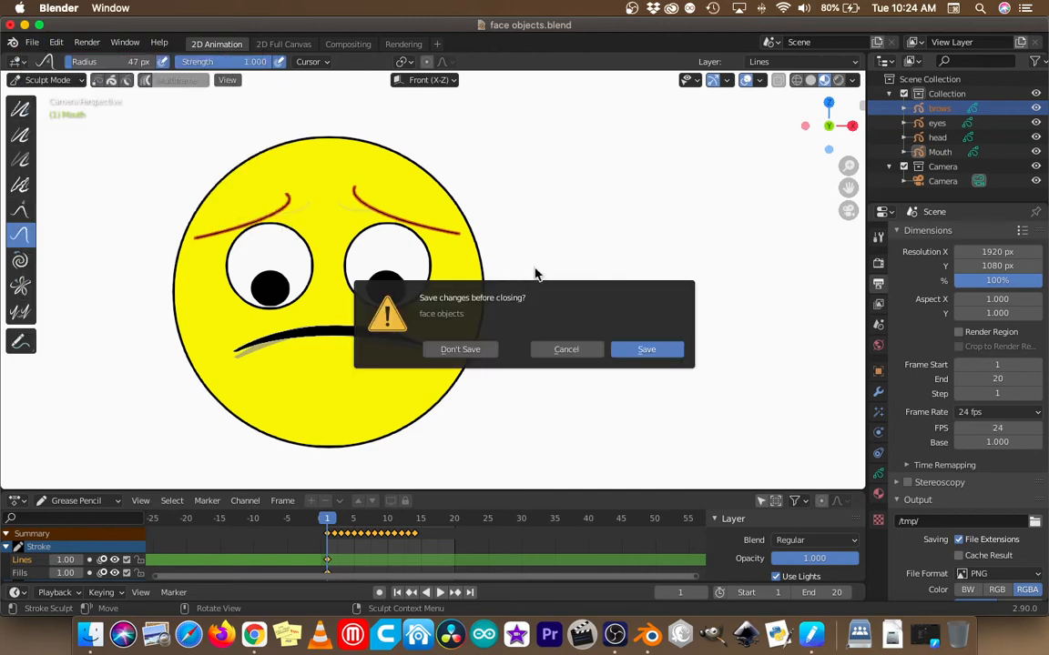
pyautogui.click(457, 353)
pyautogui.scroll(2, 941, 137)
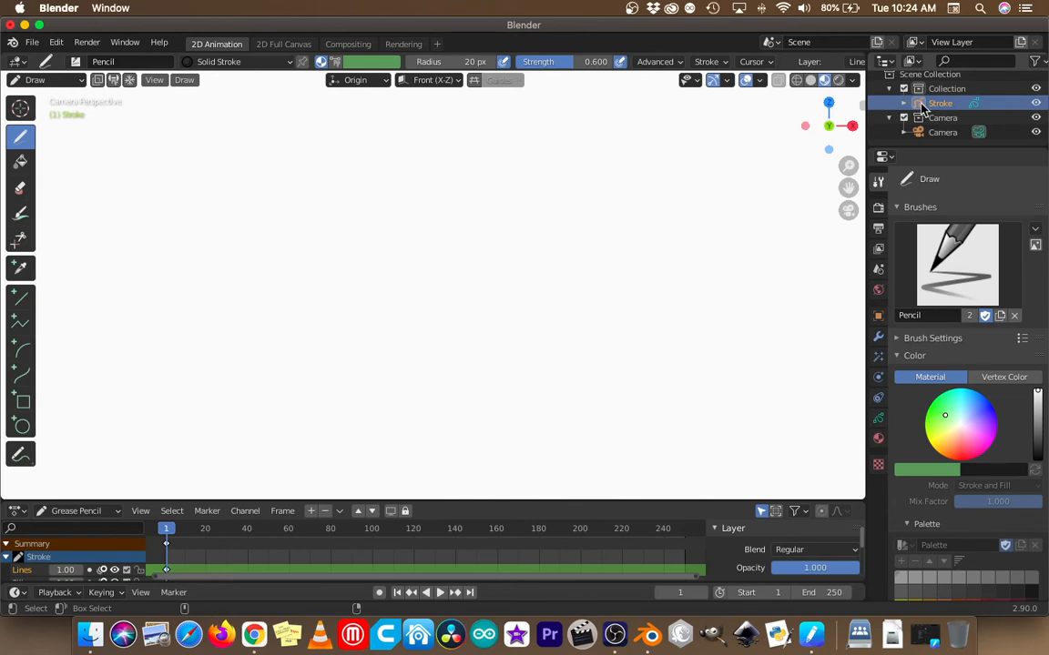
# Step: Paste the copied objects into the new scene and enlarge the outliner to list all of them
pyautogui.press('super+v')
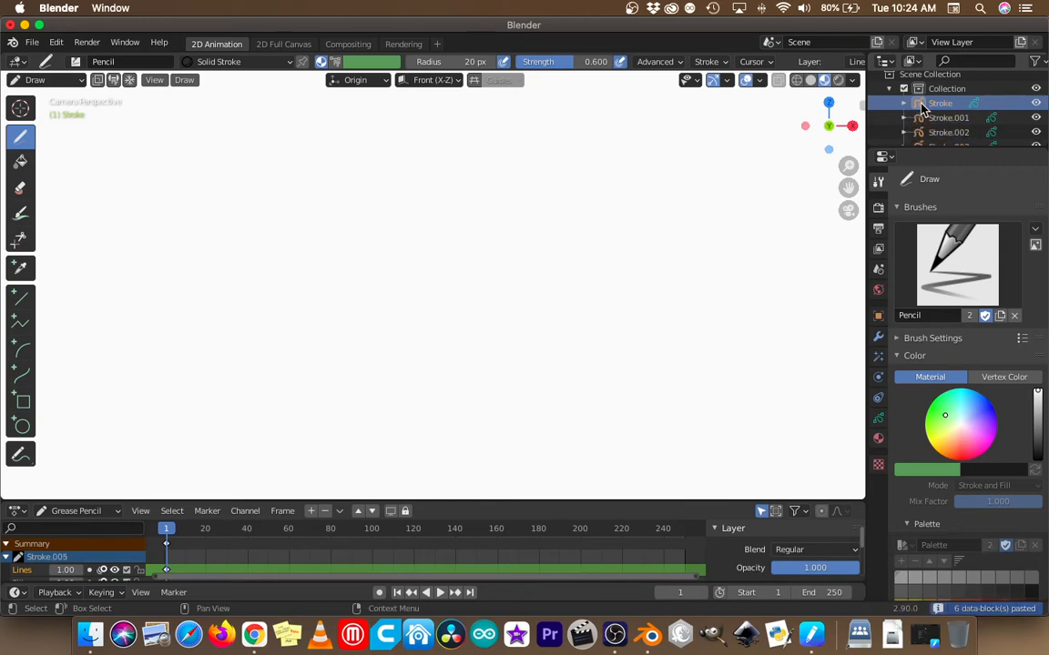
pyautogui.scroll(-2, 915, 122)
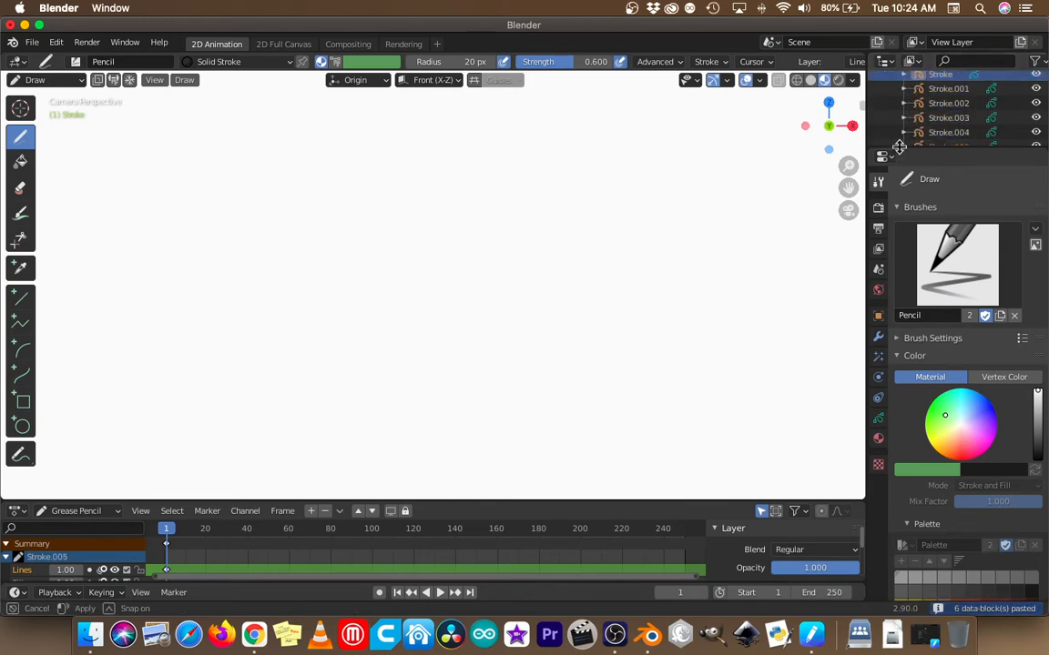
pyautogui.moveTo(900, 153); pyautogui.dragTo(880, 246)
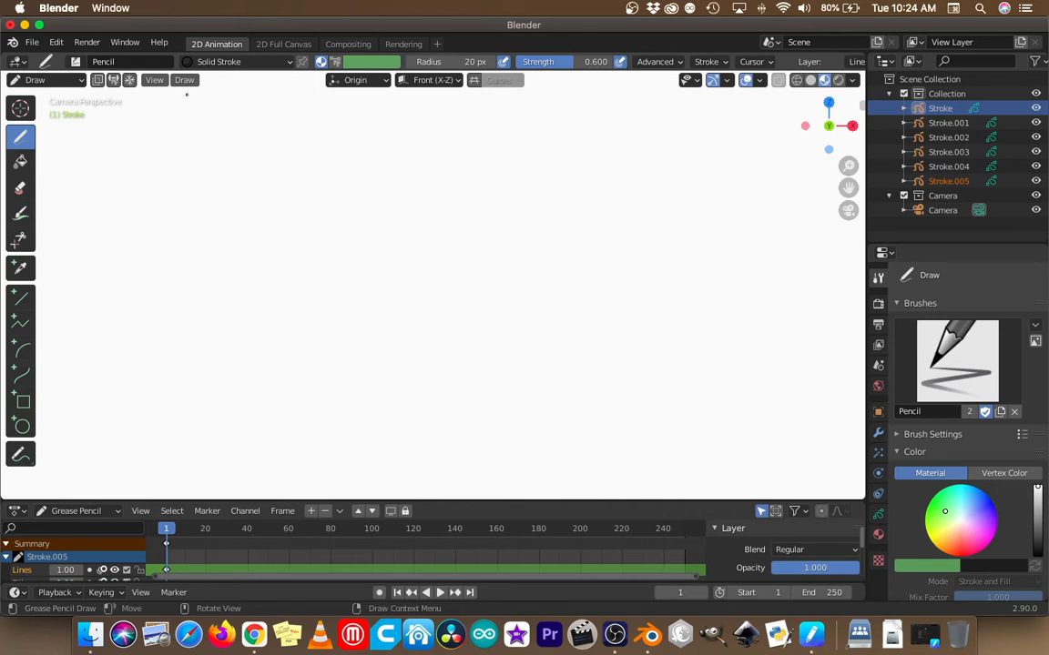
# Step: Switch to Object Mode and look up the Grease Pencil entry among the object types that can be added
pyautogui.click(58, 80)
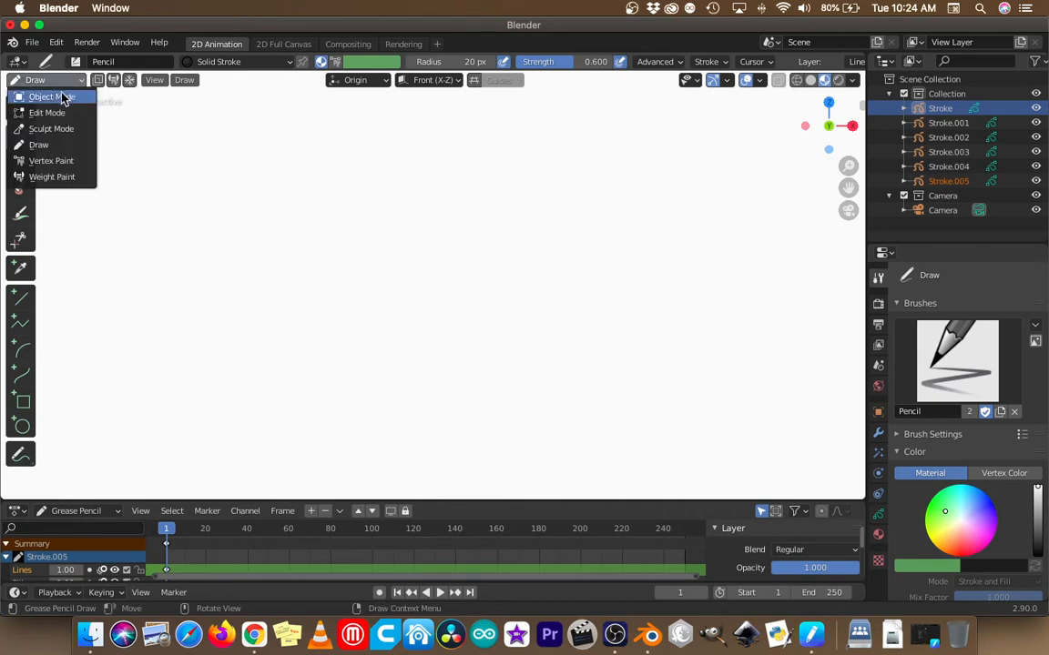
pyautogui.click(58, 93)
pyautogui.hotkey('shift', 'a')
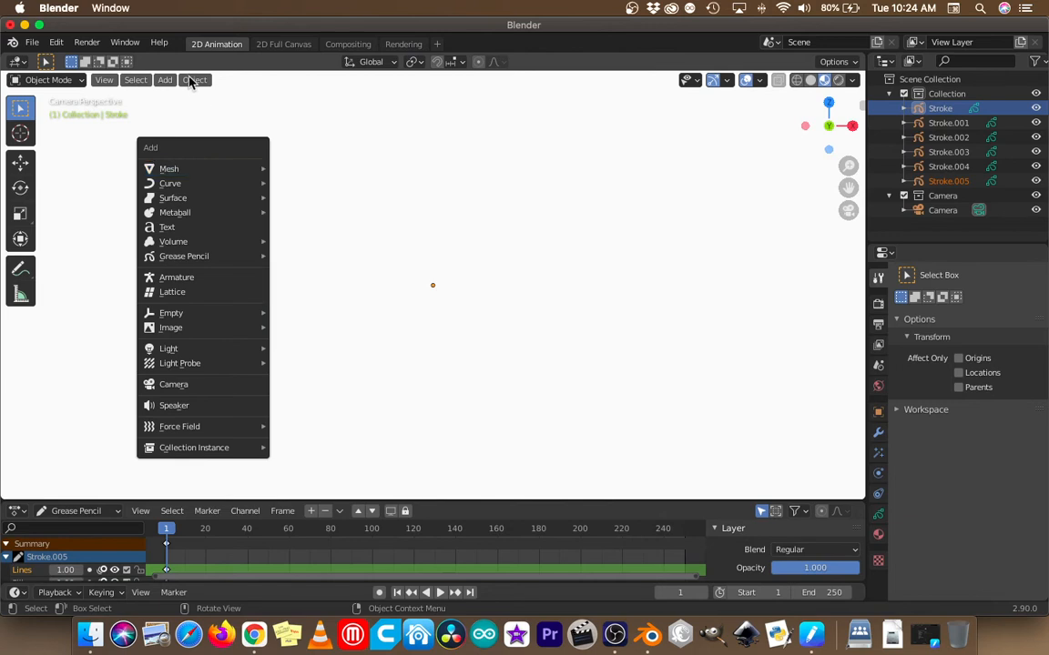
pyautogui.click(165, 79)
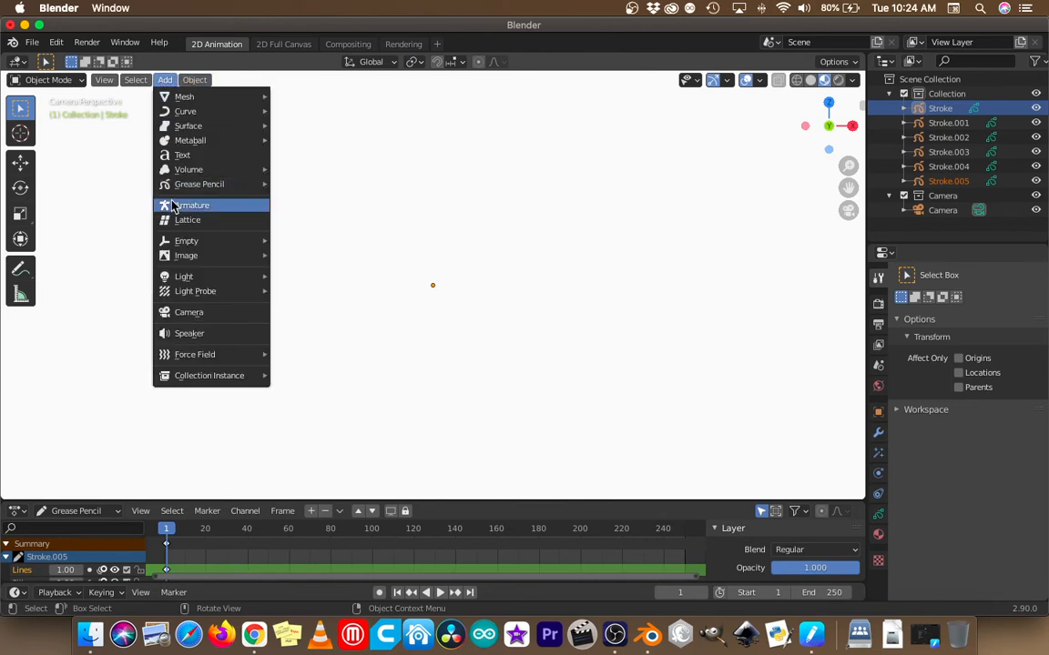
pyautogui.moveTo(191, 185)
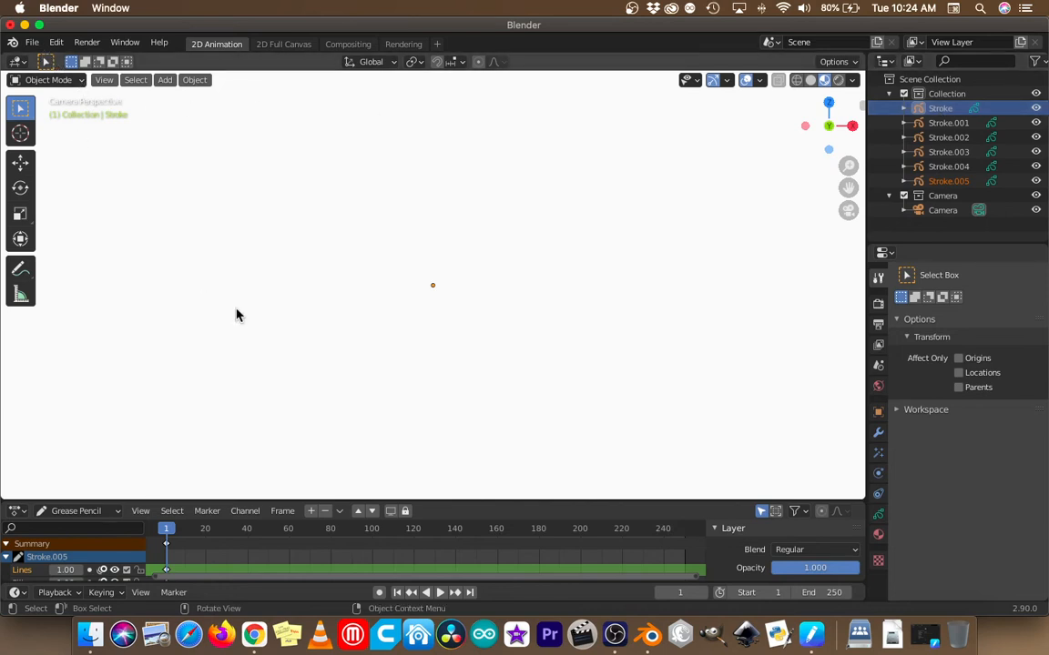
# Step: Open face layers.blend from the Desktop folder, discarding the untitled file's changes
pyautogui.click(90, 635)
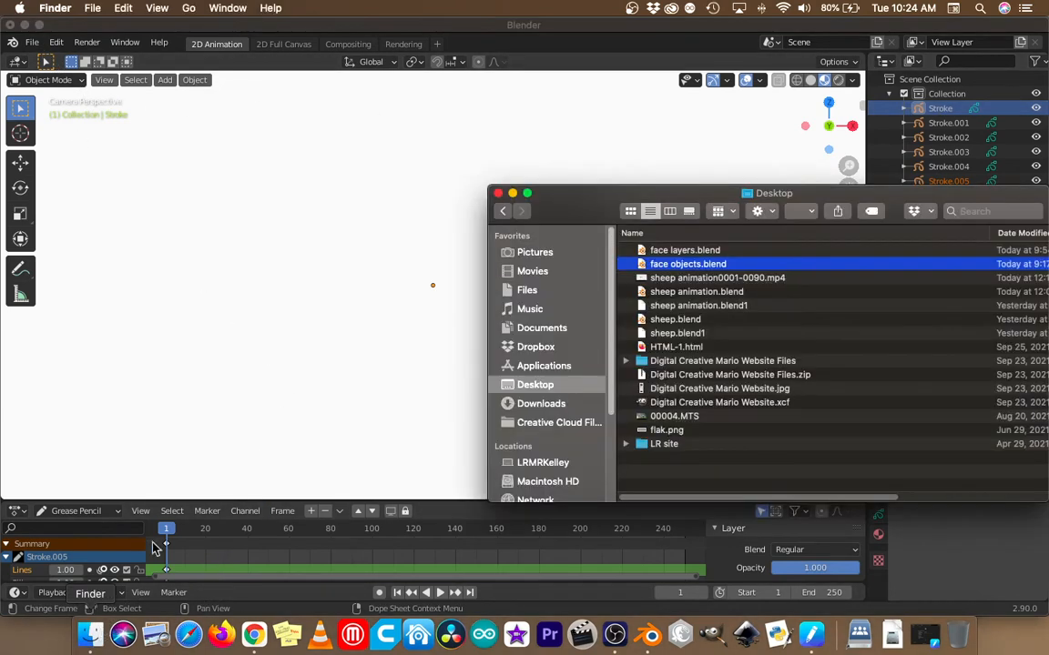
pyautogui.doubleClick(710, 250)
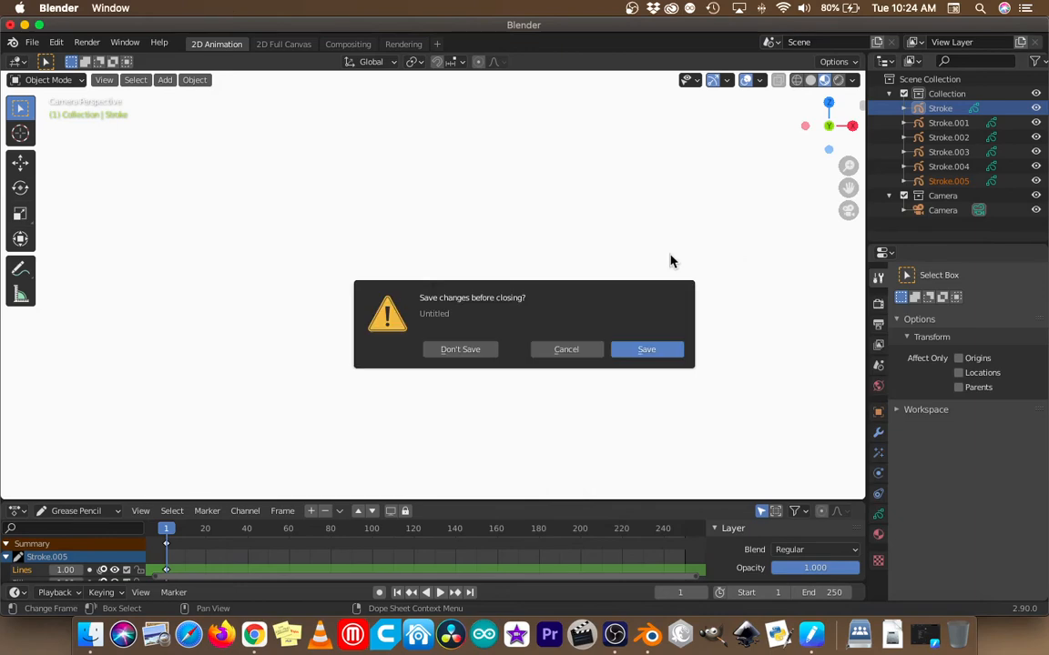
pyautogui.click(434, 354)
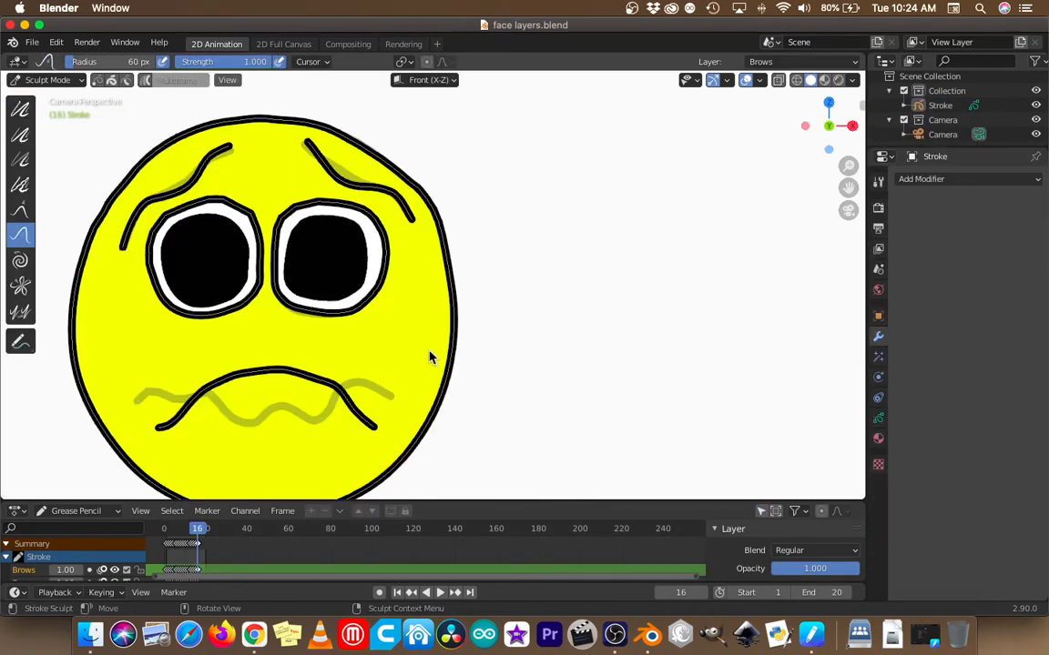
# Step: Play and stop the layered face animation, and enlarge the outliner to examine the scene's objects
pyautogui.press('space')
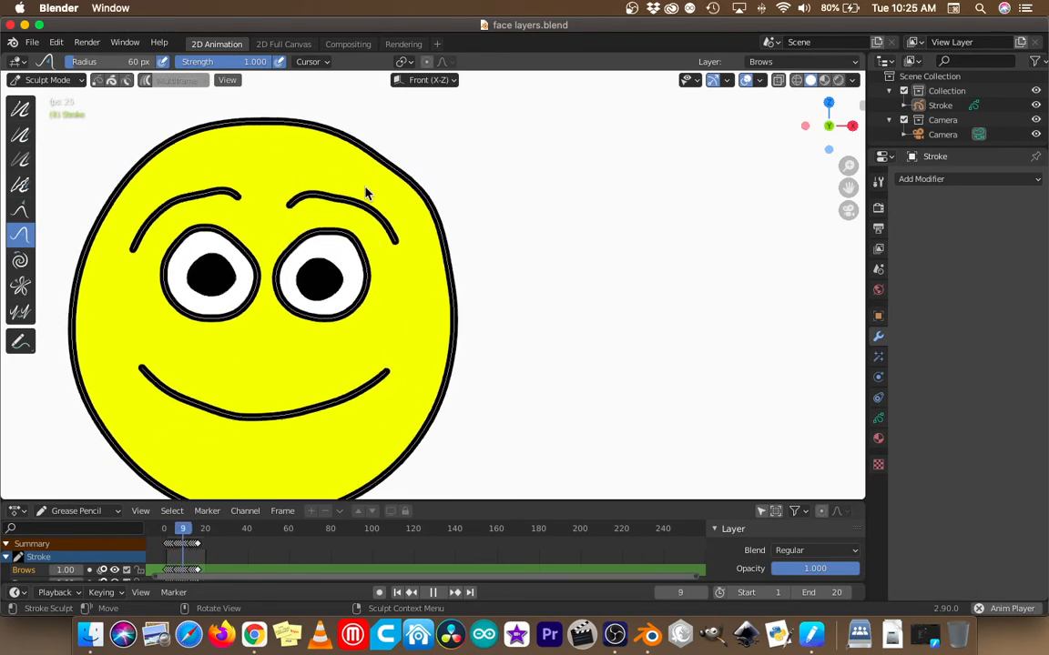
pyautogui.press('space')
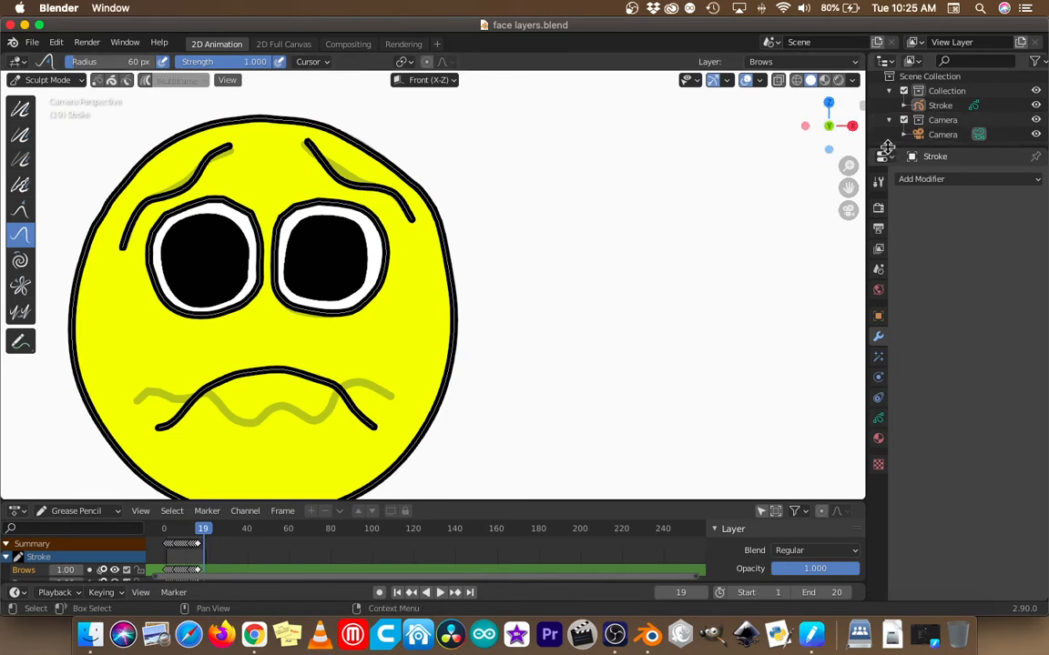
pyautogui.moveTo(885, 147); pyautogui.dragTo(892, 300)
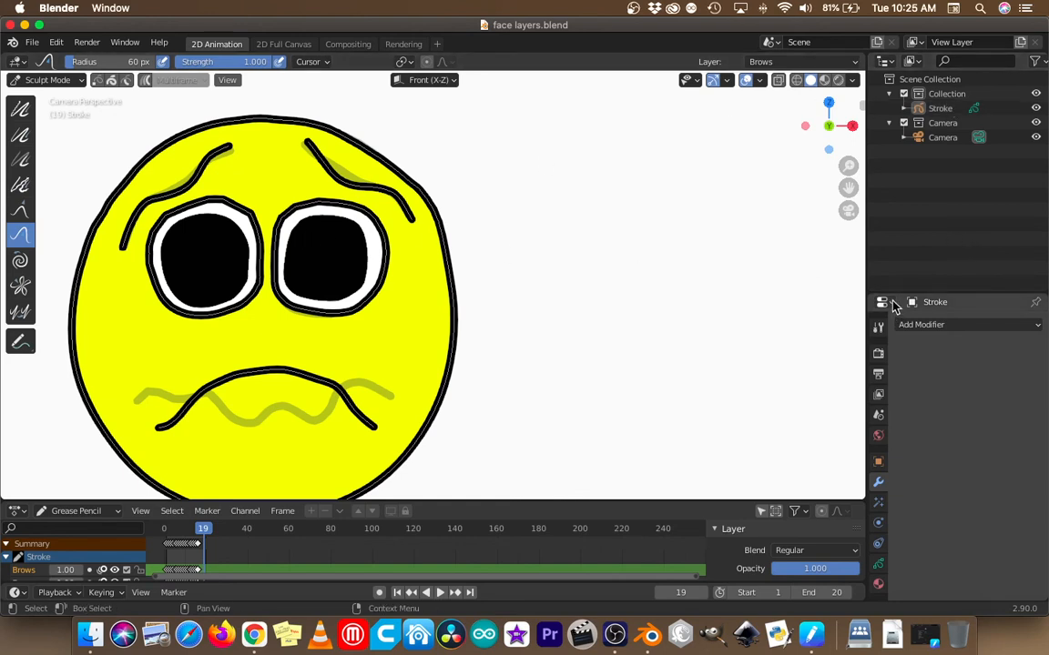
pyautogui.moveTo(899, 292); pyautogui.dragTo(899, 188)
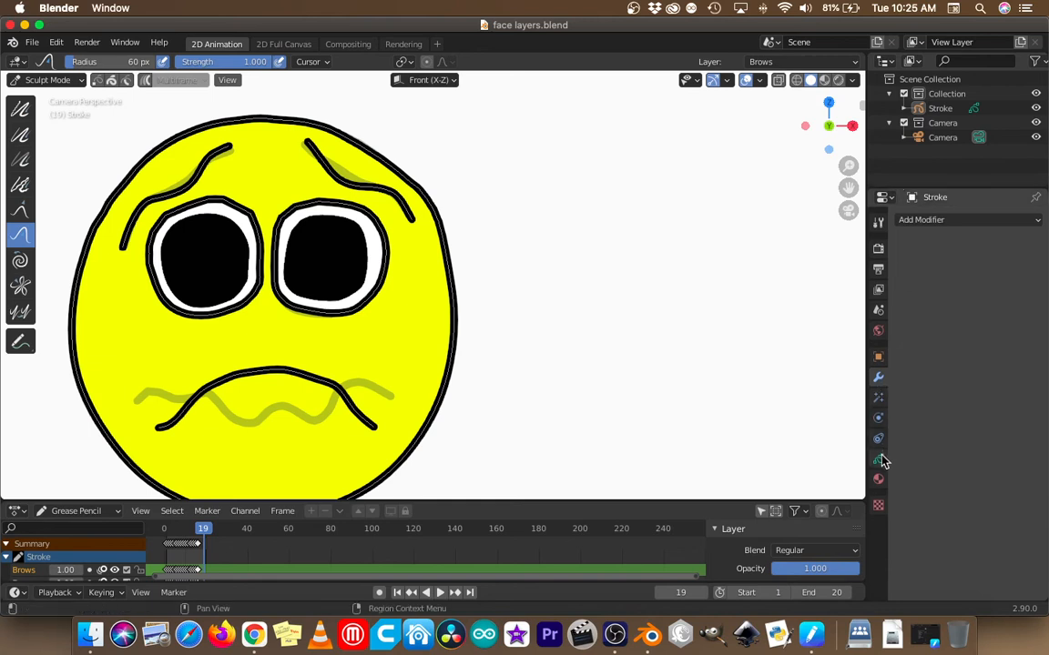
# Step: Show the Stroke object's layers, try pushing the left brow and eye with the 60 px sculpt brush, and undo the stroke
pyautogui.click(879, 458)
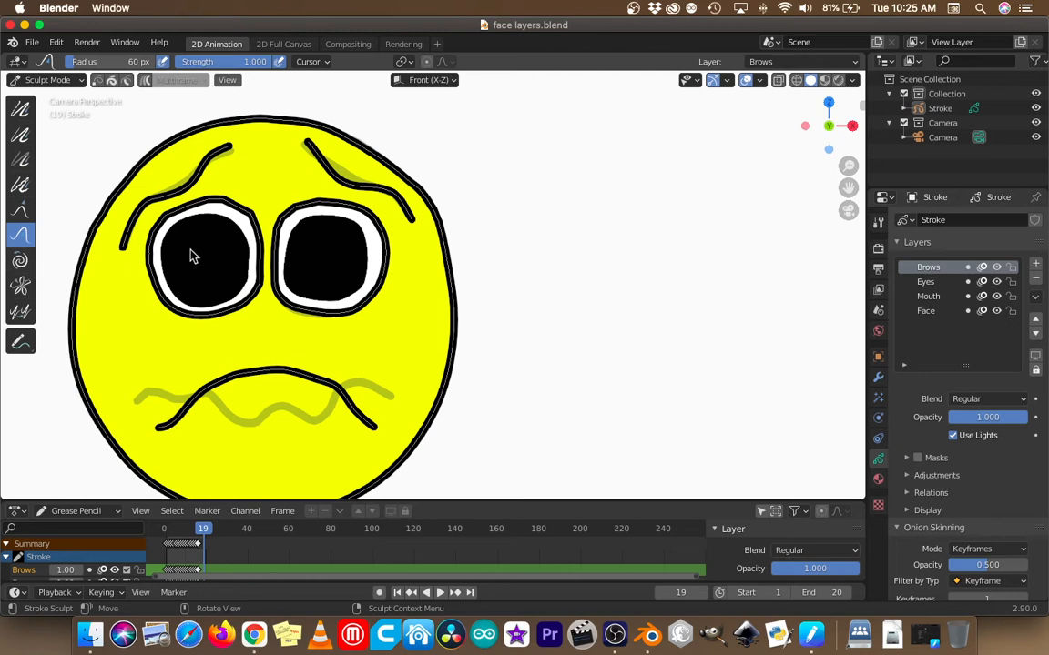
pyautogui.click(490, 196)
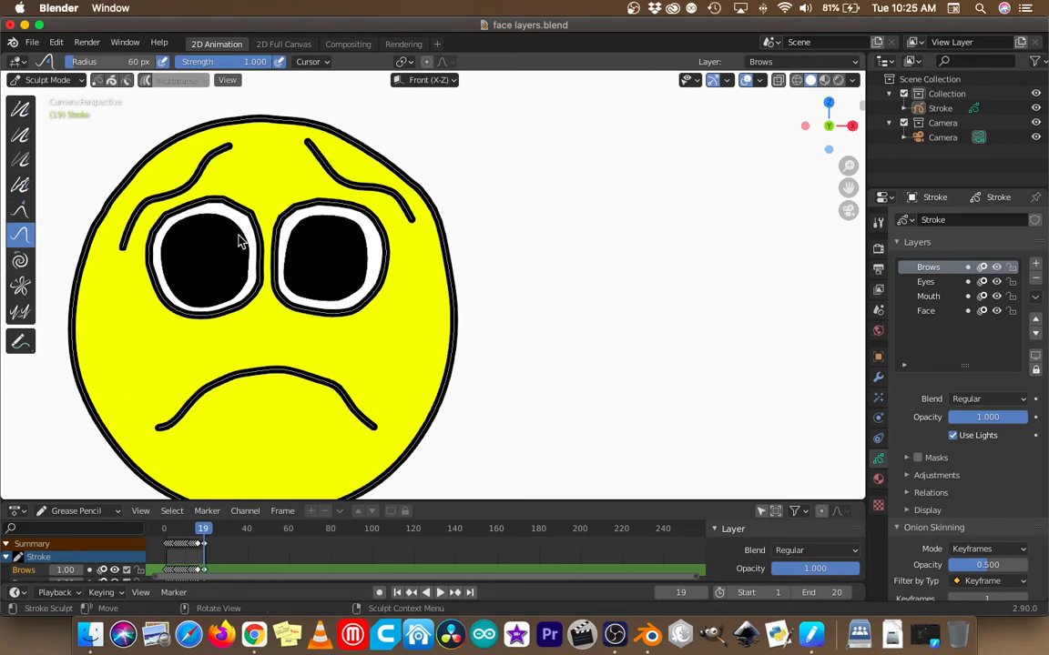
pyautogui.moveTo(177, 227)
pyautogui.mouseDown()
pyautogui.moveTo(192, 258)
pyautogui.moveTo(187, 210)
pyautogui.moveTo(173, 196)
pyautogui.moveTo(177, 217)
pyautogui.moveTo(162, 236)
pyautogui.mouseUp()
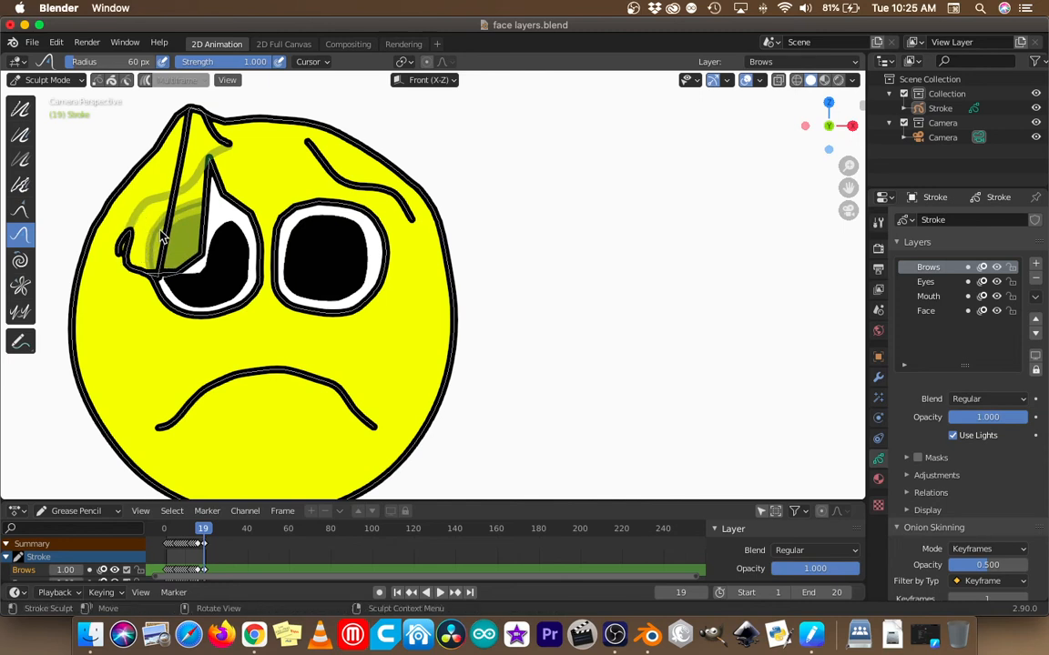
pyautogui.press('super+z')
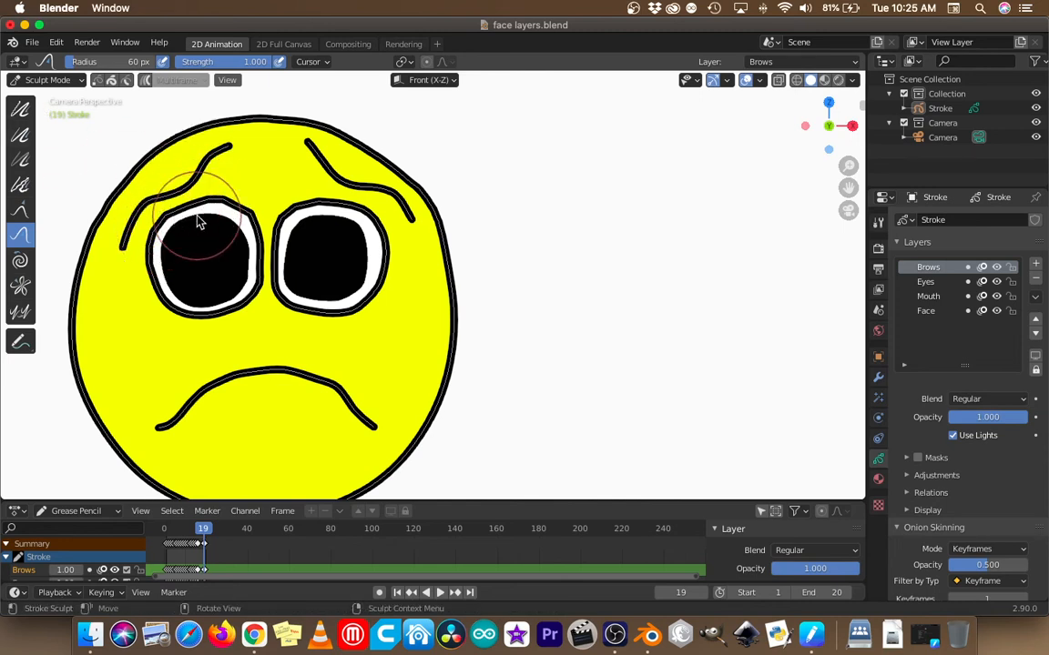
# Step: Enlarge the sculpt brush to 144 px, try pushing the left and right brows with it, and undo each stroke
pyautogui.moveTo(205, 220); pyautogui.dragTo(201, 191)
pyautogui.press('f')
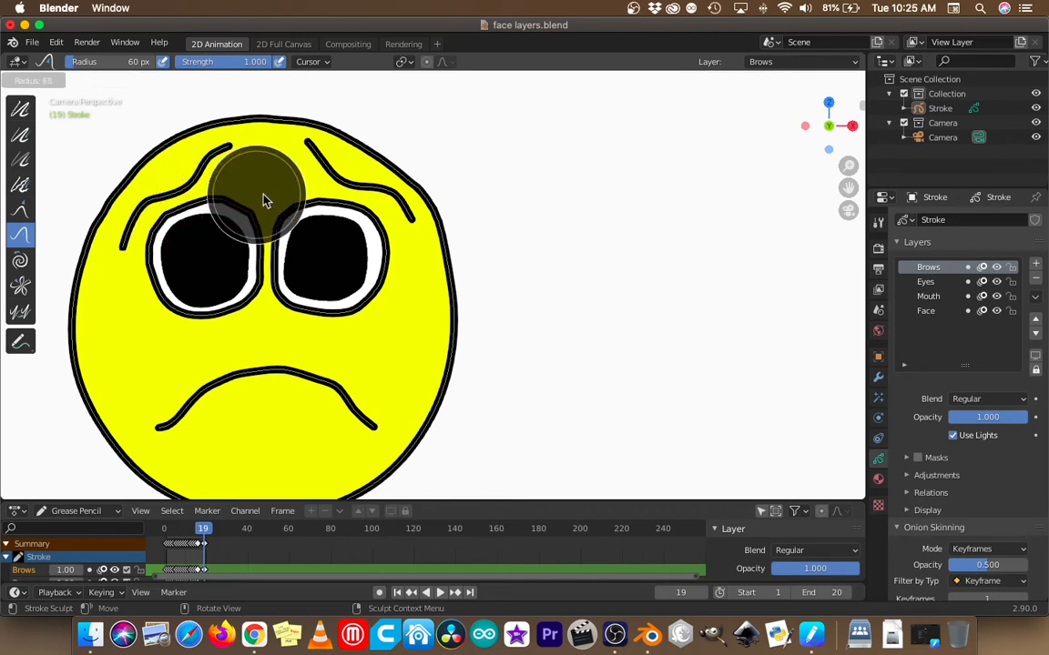
pyautogui.click(319, 206)
pyautogui.moveTo(206, 182); pyautogui.dragTo(207, 252)
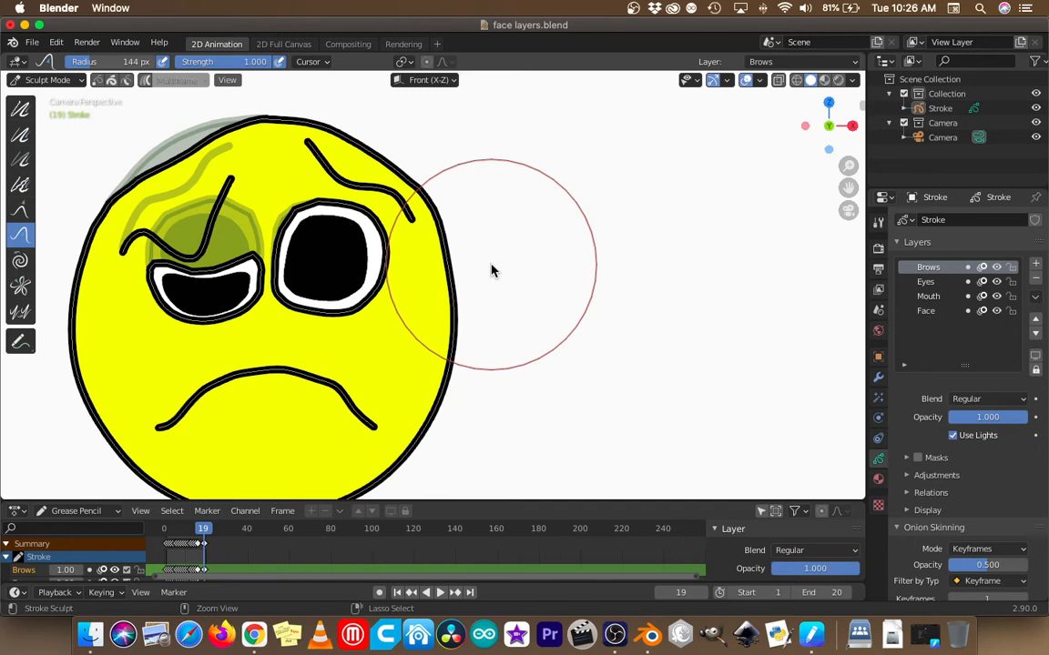
pyautogui.hotkey('ctrl', 'z')
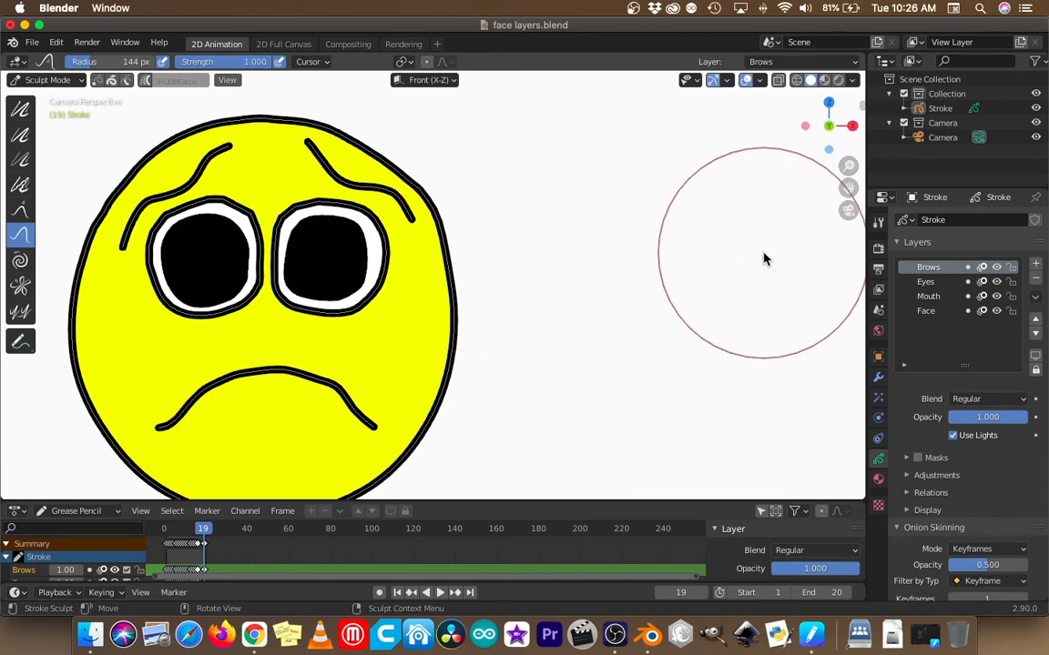
pyautogui.moveTo(421, 222)
pyautogui.mouseDown()
pyautogui.moveTo(416, 188)
pyautogui.moveTo(381, 236)
pyautogui.mouseUp()
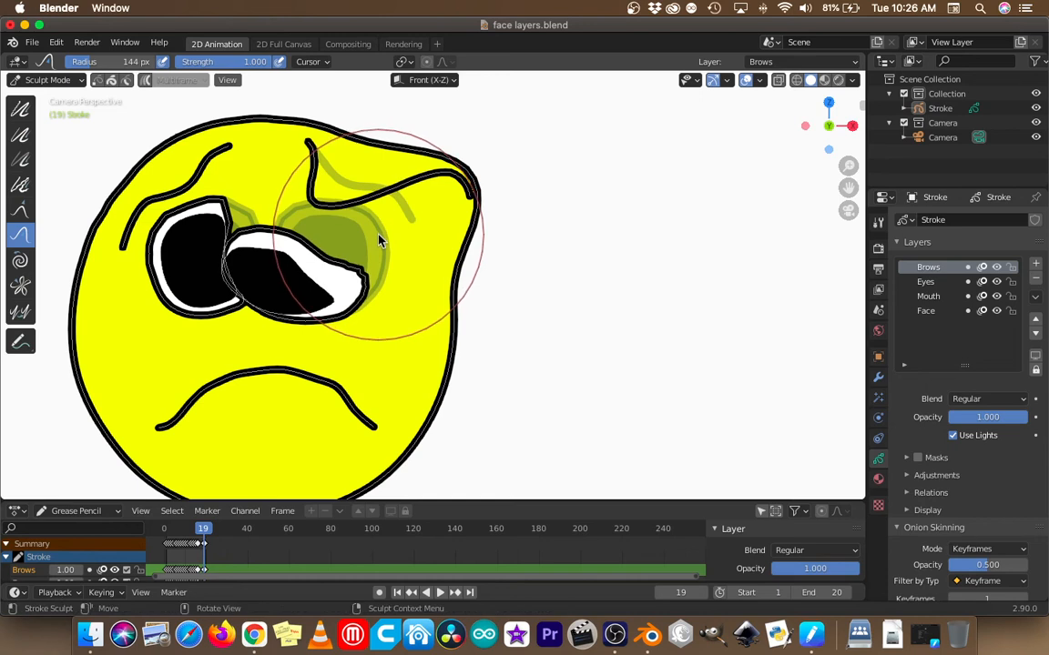
pyautogui.press('super+z')
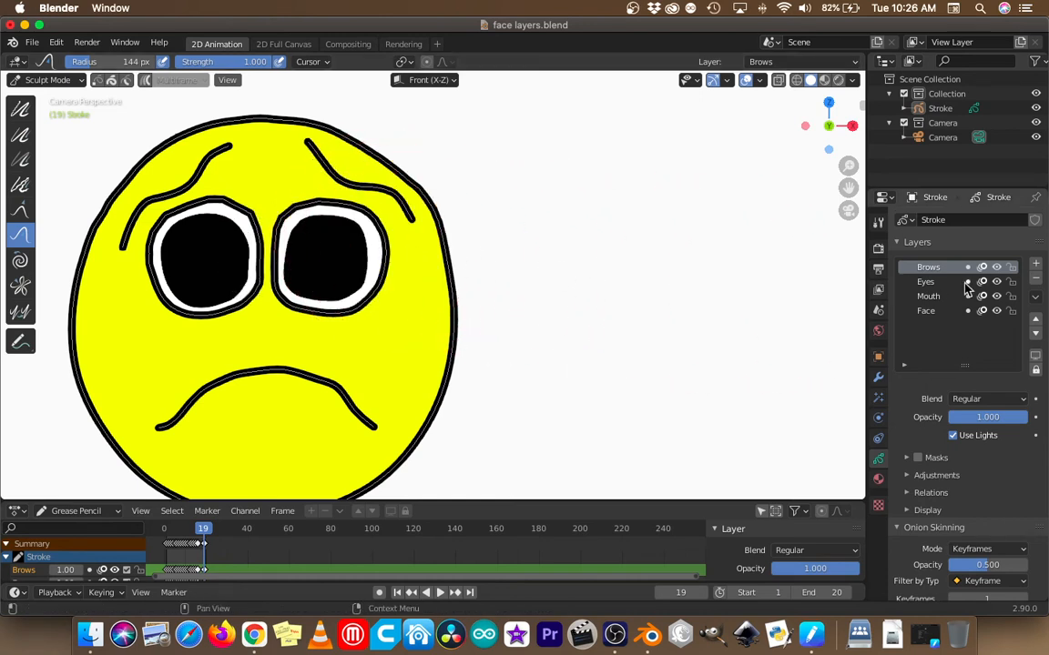
# Step: Lock the Eyes and Face layers, try pushing only the right brow across the eye, and undo the stroke
pyautogui.click(1011, 282)
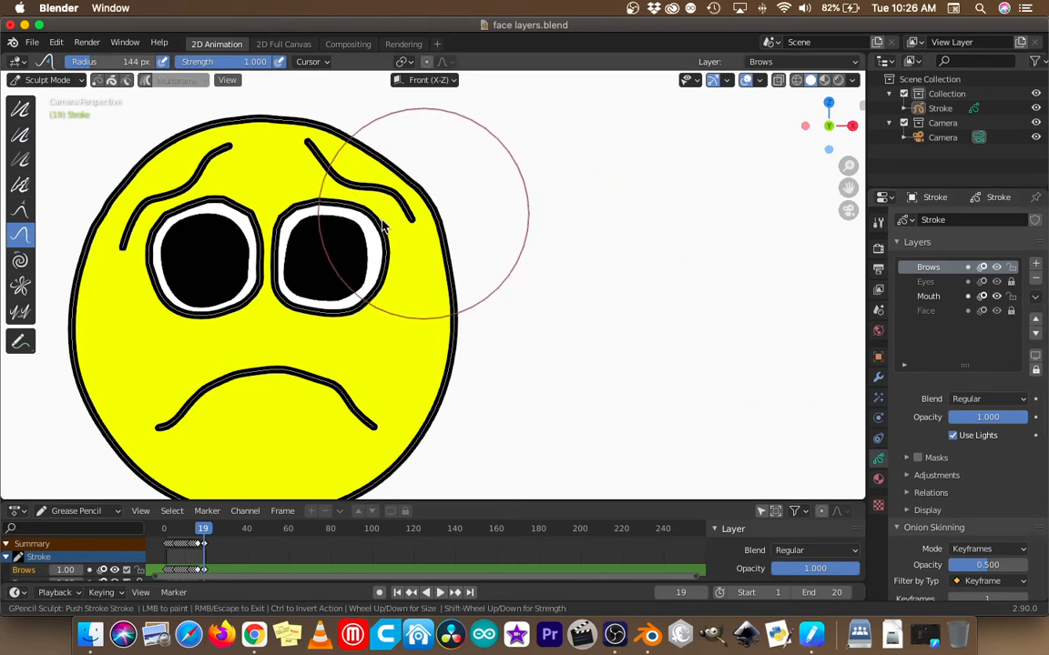
pyautogui.moveTo(416, 194)
pyautogui.mouseDown()
pyautogui.moveTo(355, 227)
pyautogui.moveTo(373, 253)
pyautogui.moveTo(391, 227)
pyautogui.moveTo(304, 238)
pyautogui.moveTo(363, 235)
pyautogui.mouseUp()
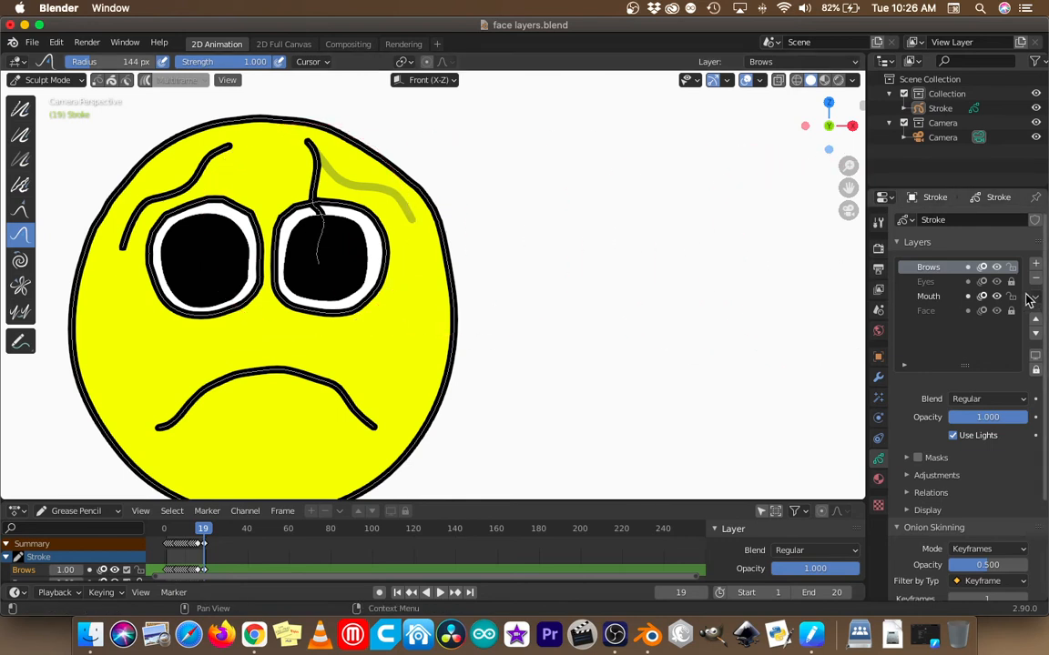
pyautogui.press('super+z')
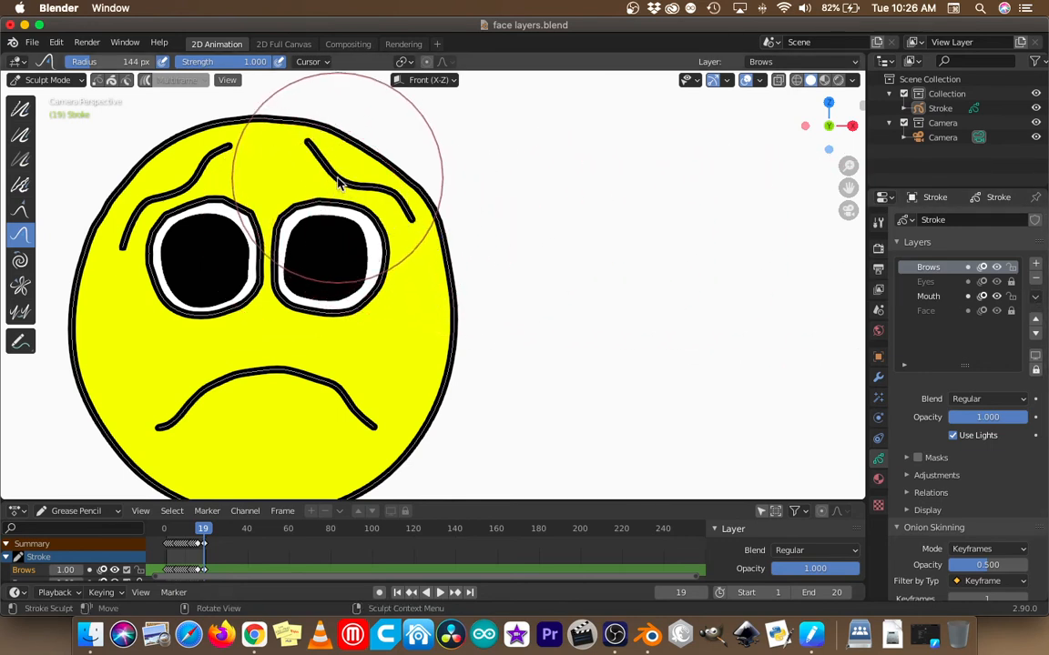
pyautogui.moveTo(341, 175)
pyautogui.mouseDown()
pyautogui.moveTo(320, 197)
pyautogui.moveTo(339, 181)
pyautogui.moveTo(353, 190)
pyautogui.moveTo(347, 181)
pyautogui.mouseUp()
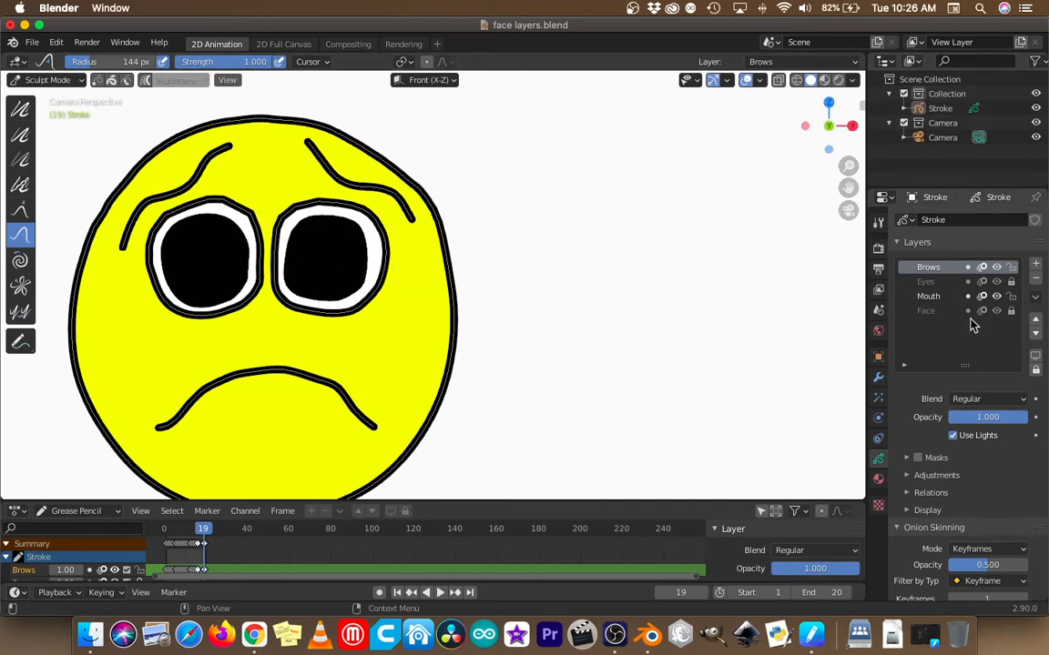
# Step: Unlock the Face and Eyes layers, and briefly lock and release the Brows layer
pyautogui.click(1011, 312)
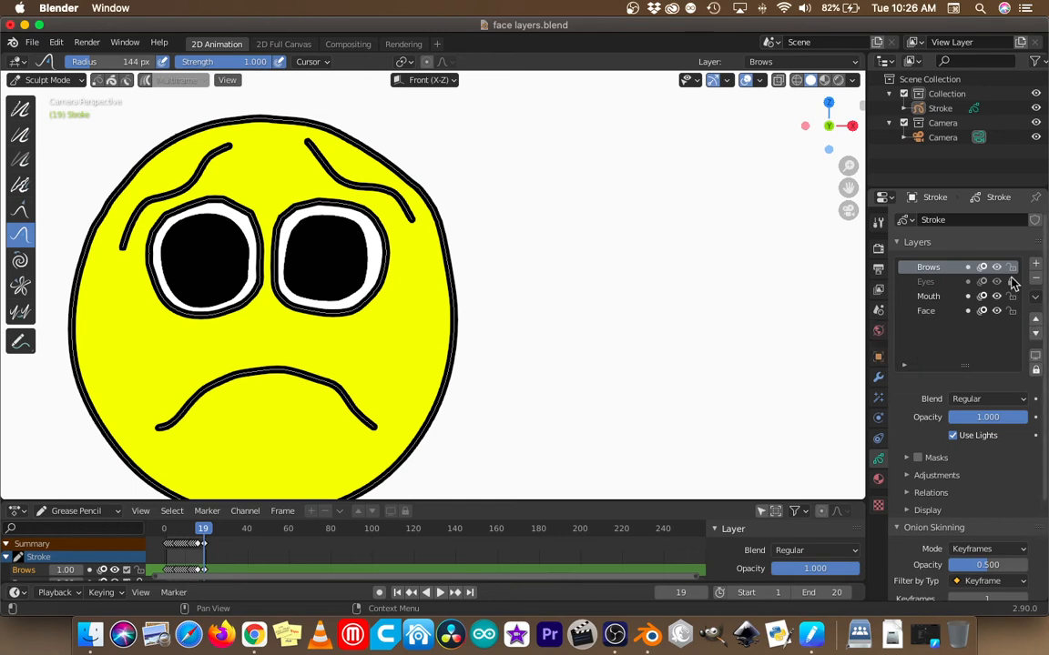
pyautogui.click(1011, 269)
pyautogui.click(1010, 283)
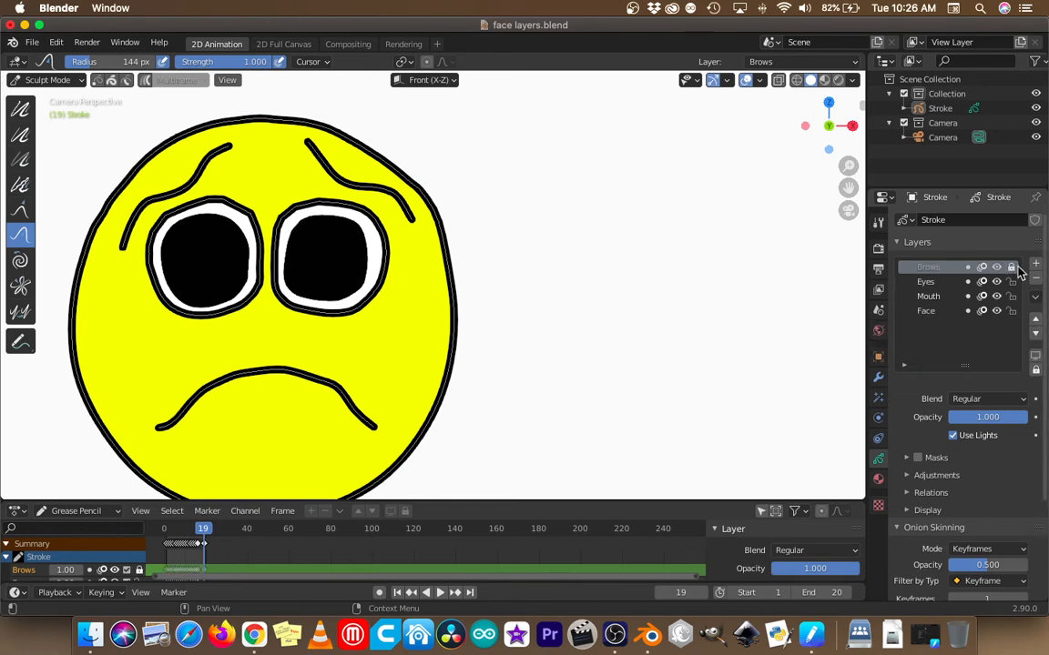
pyautogui.click(1011, 268)
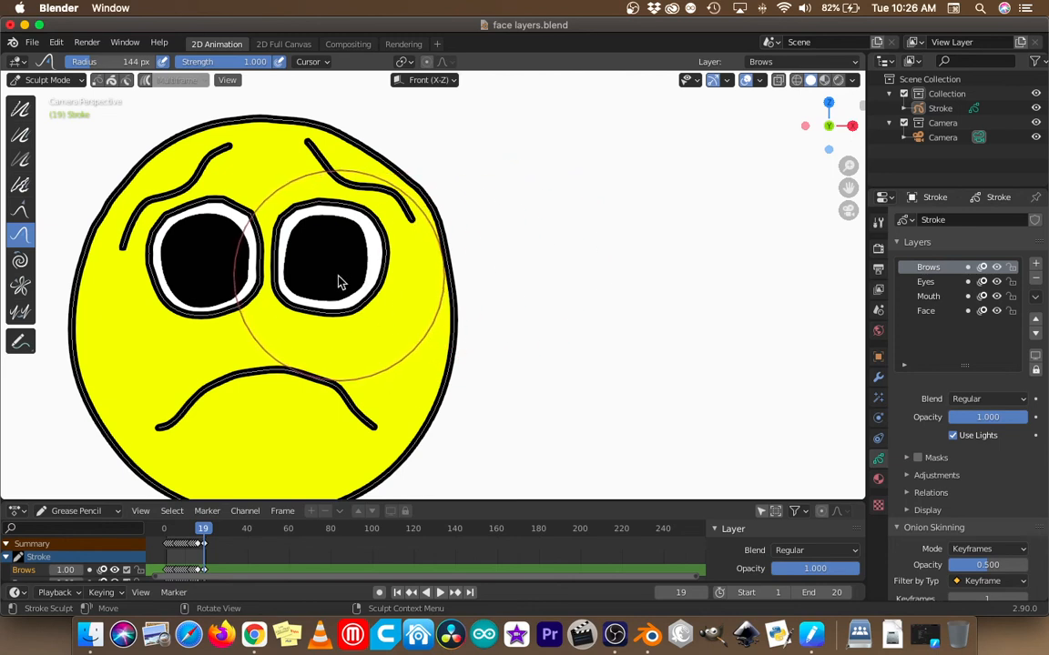
# Step: Switch to Edit Mode with whole-stroke selection and scale down the left and right black pupils one at a time
pyautogui.click(54, 80)
pyautogui.click(63, 111)
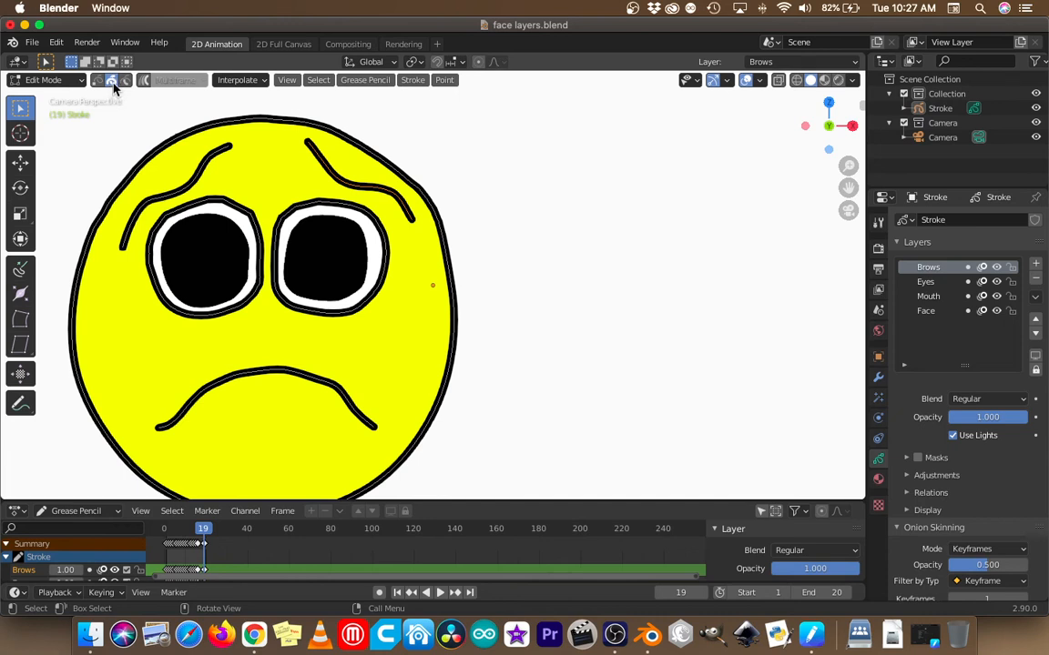
pyautogui.click(191, 251)
pyautogui.press('s')
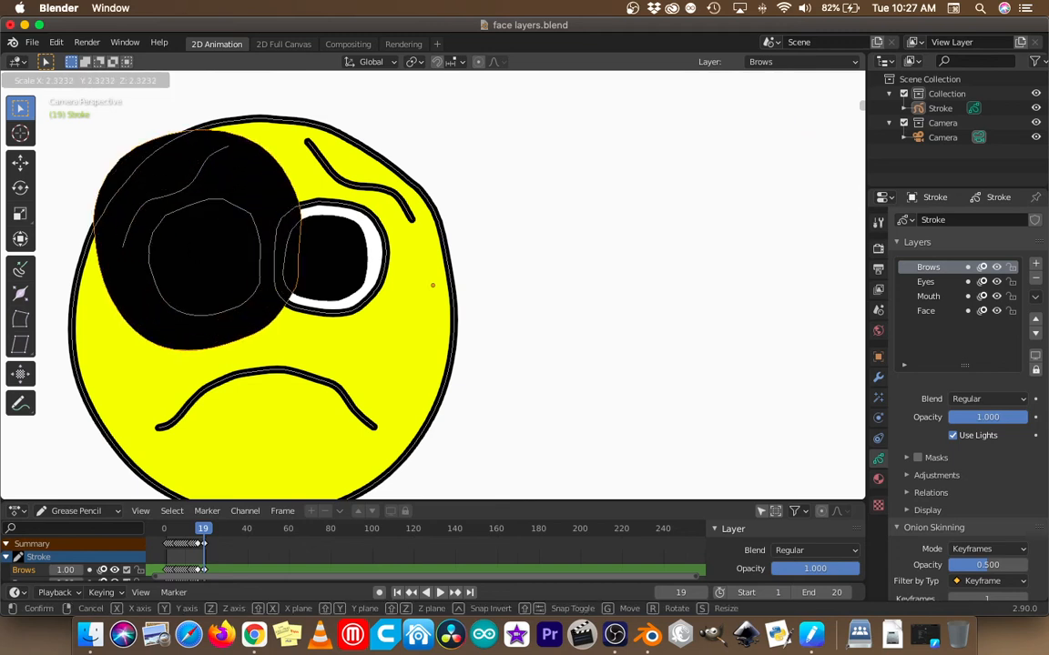
pyautogui.click(305, 273)
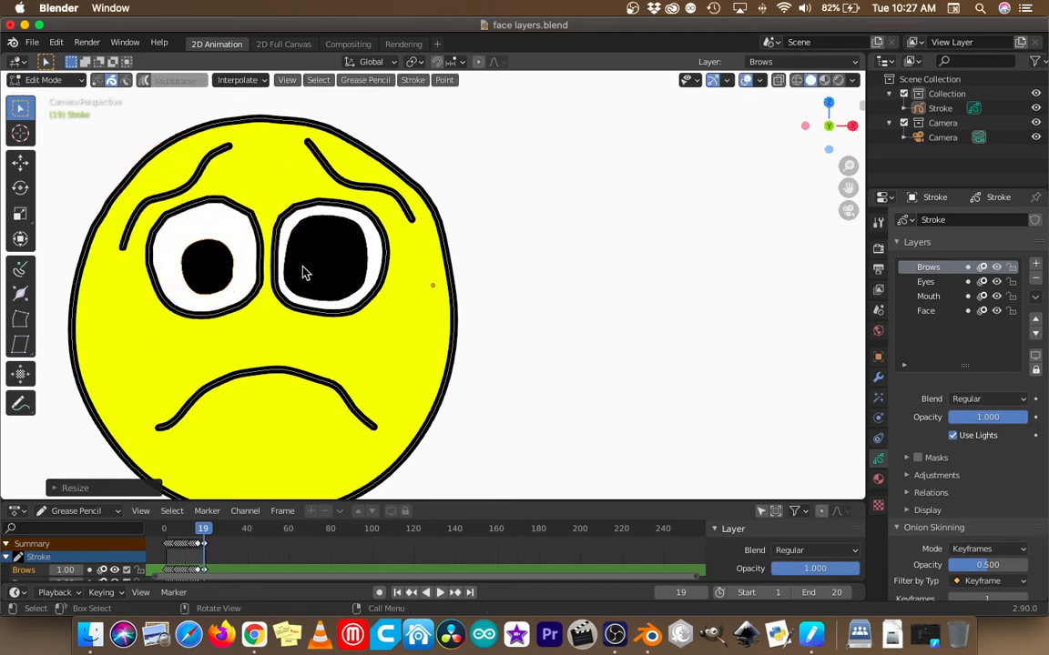
pyautogui.click(337, 273)
pyautogui.press('s')
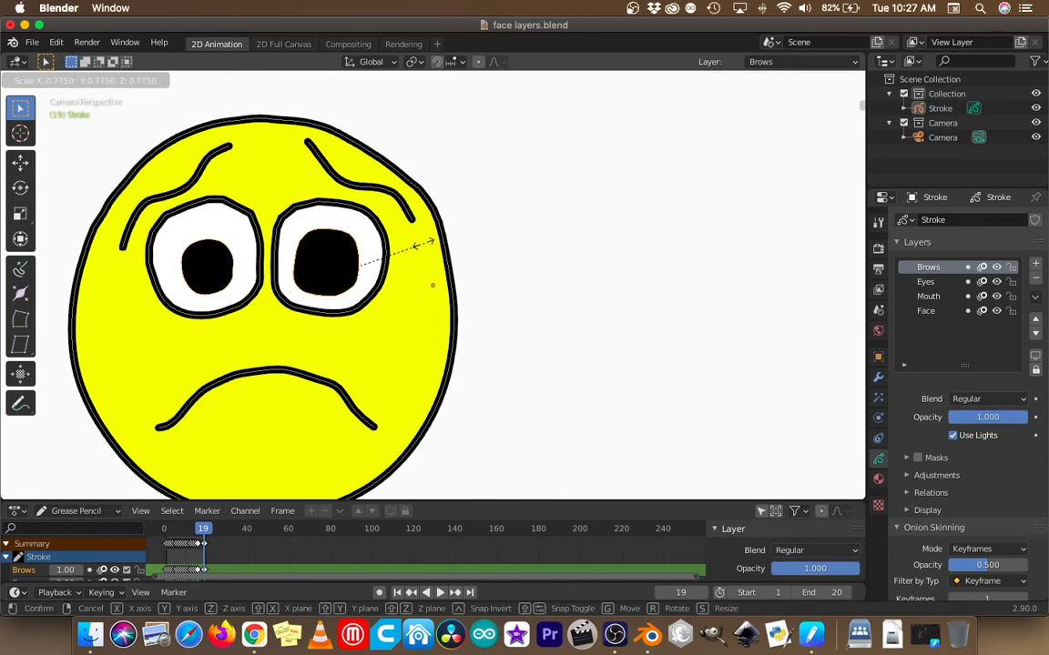
pyautogui.click(410, 251)
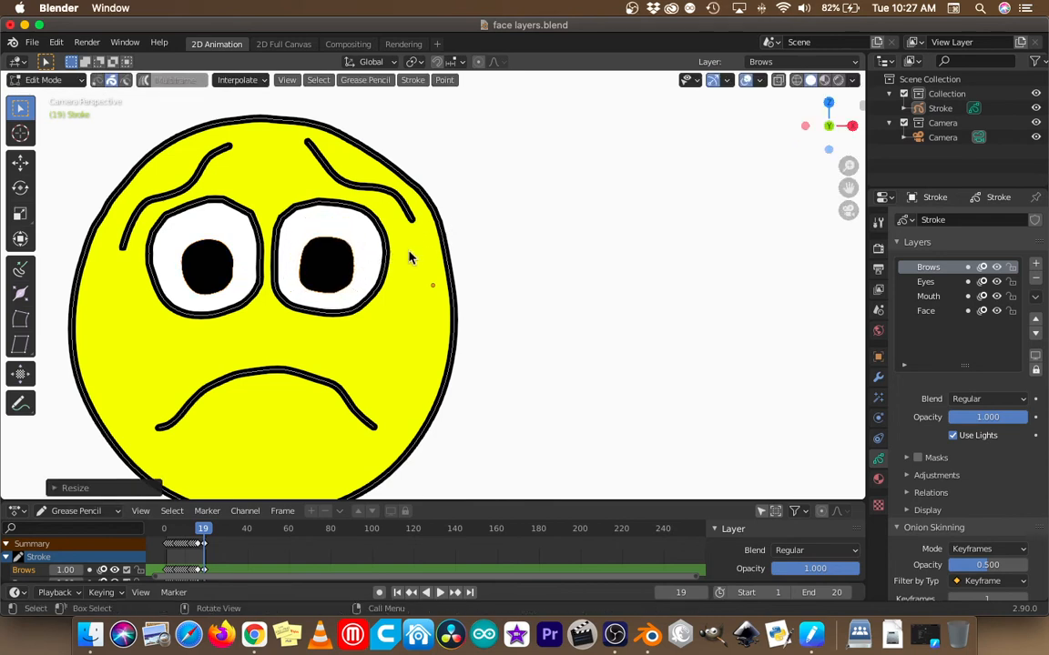
# Step: Select both pupils, set the transform pivot point to Individual Origins, and scale them to about 0.3
pyautogui.keyDown('shift'); pyautogui.click(221, 256); pyautogui.keyUp('shift')
pyautogui.press('s')
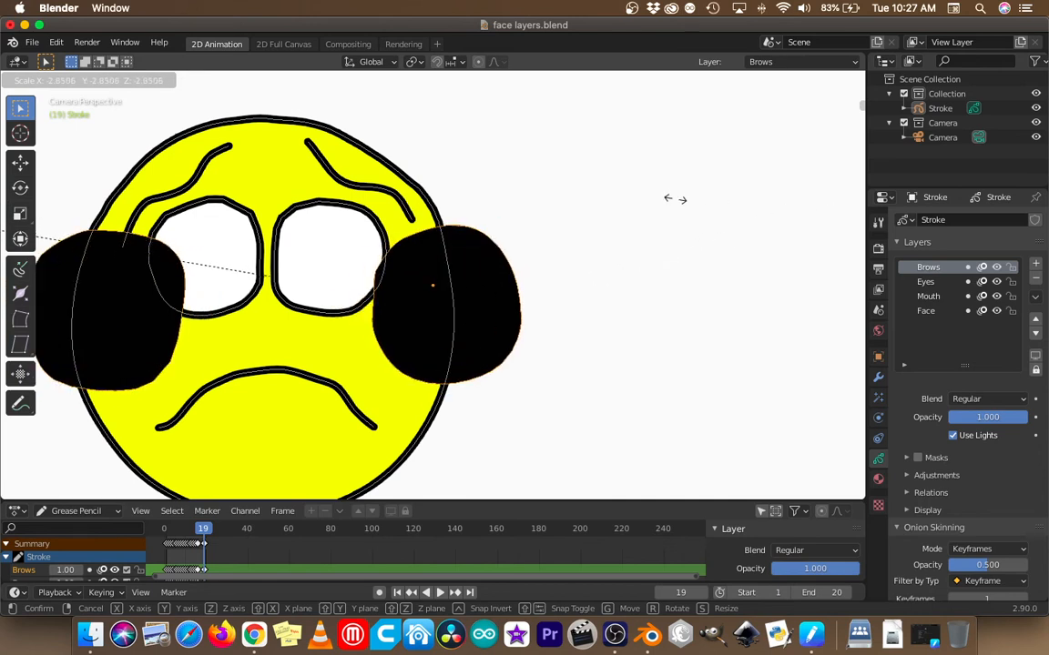
pyautogui.press('Escape')
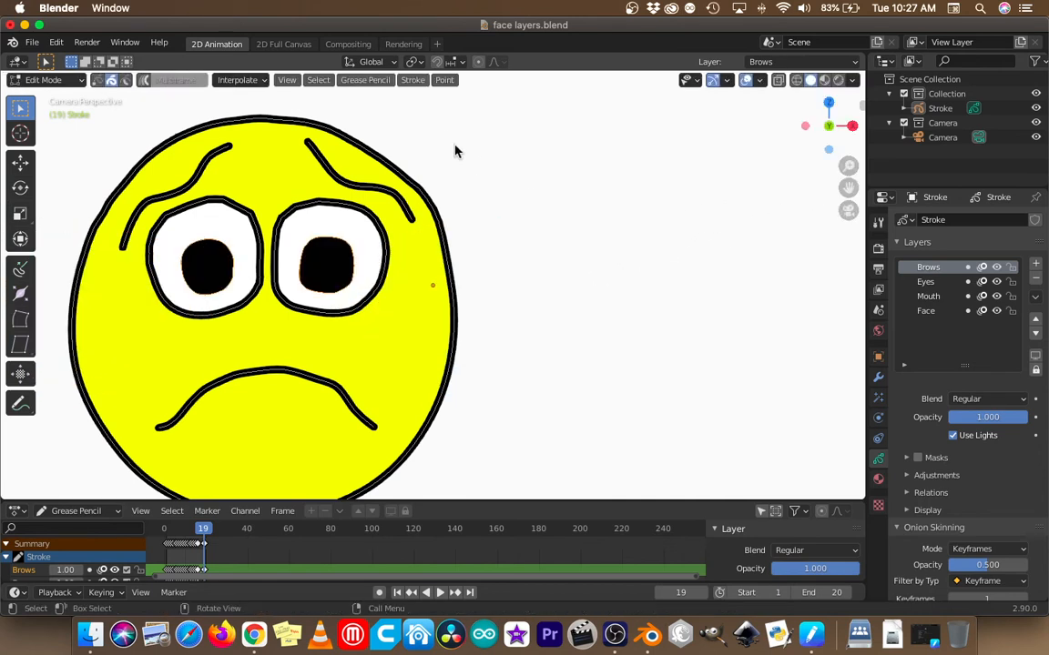
pyautogui.click(417, 64)
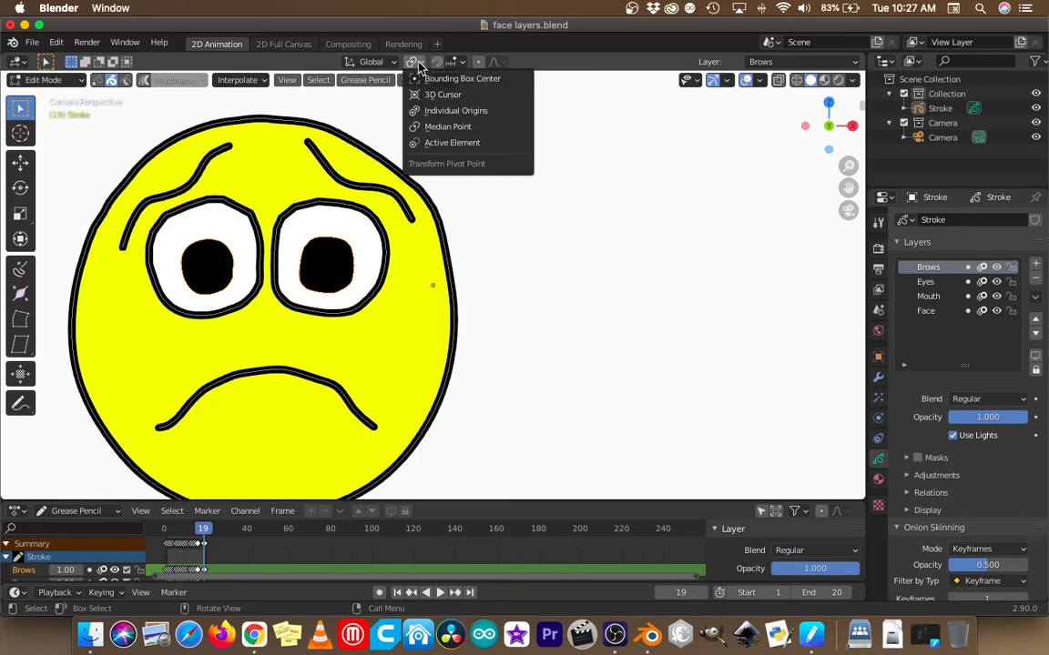
pyautogui.click(441, 111)
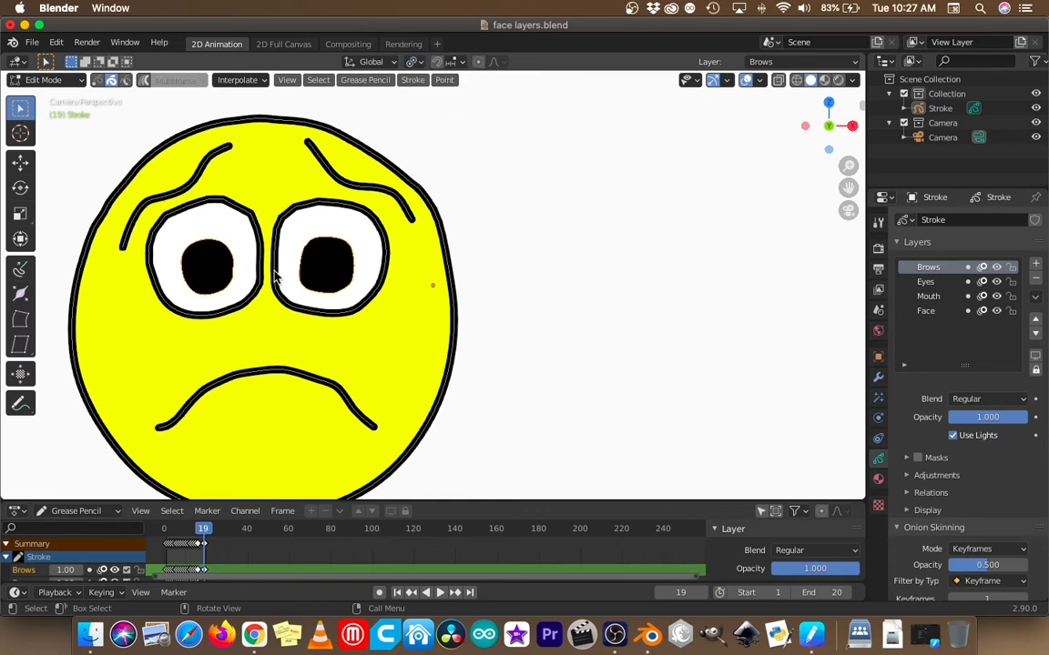
pyautogui.press('s')
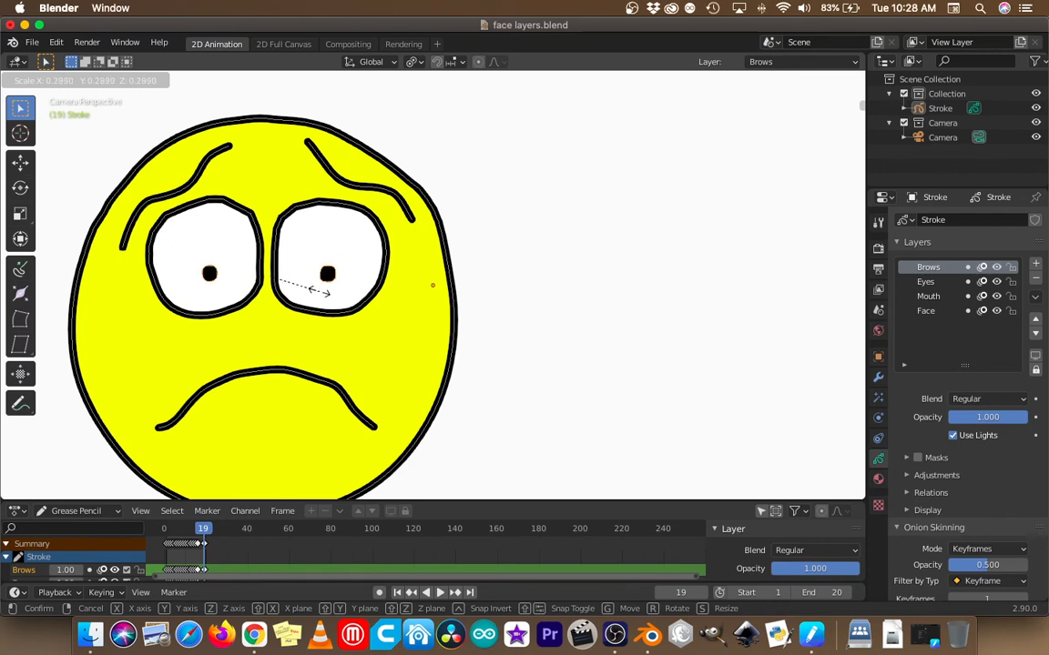
pyautogui.click(320, 294)
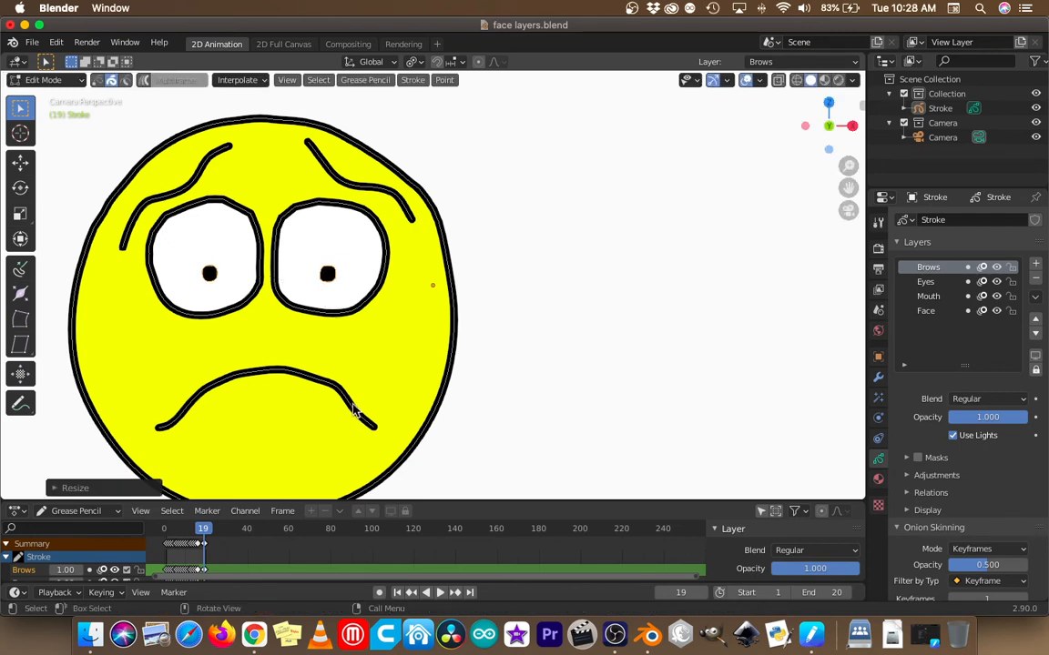
# Step: Select both eye outlines together and scale them down around the pupils about their individual origins
pyautogui.click(239, 209)
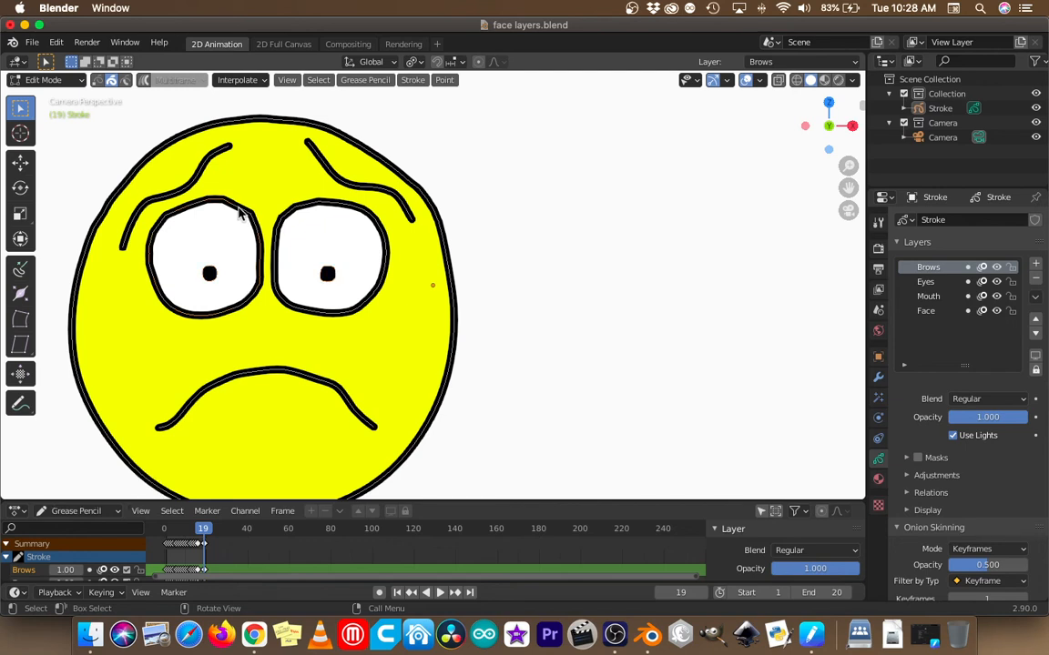
pyautogui.keyDown('shift'); pyautogui.click(310, 210); pyautogui.keyUp('shift')
pyautogui.press('s')
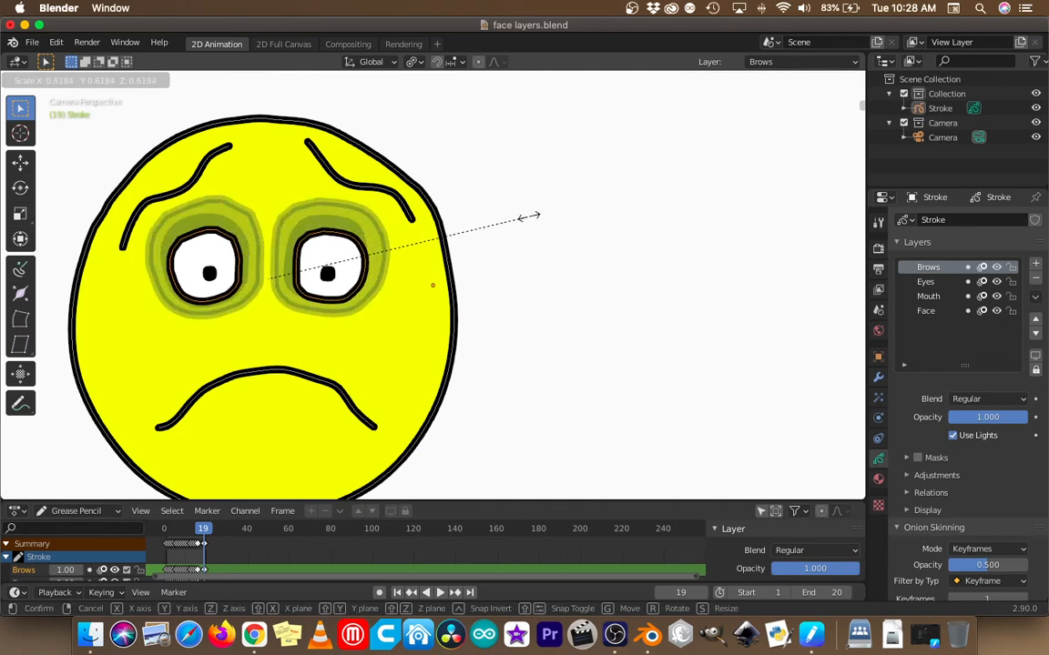
pyautogui.click(419, 223)
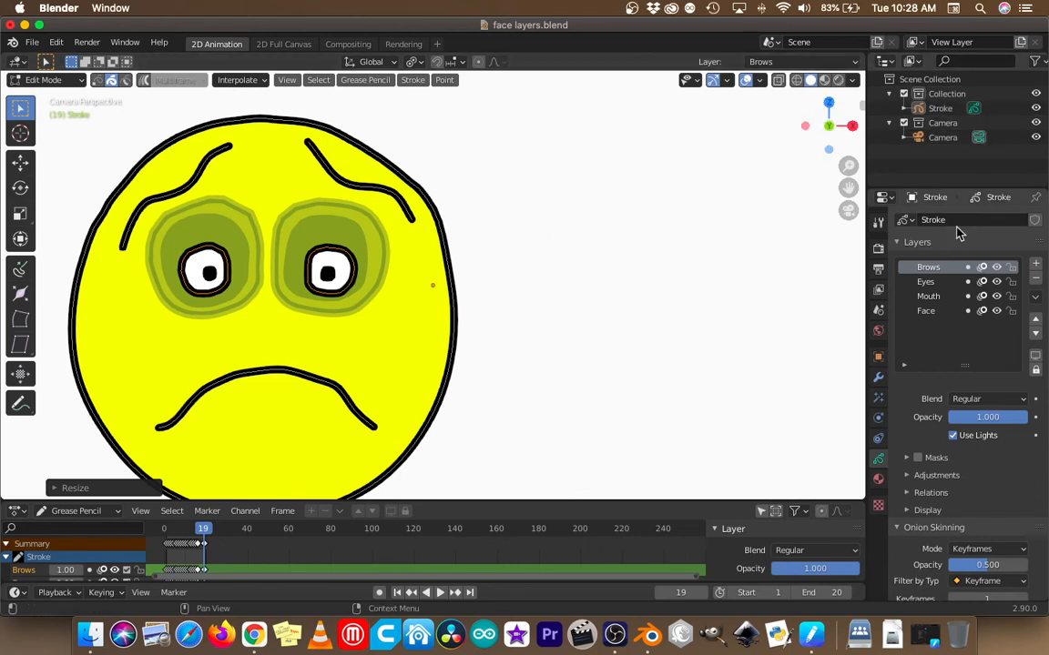
# Step: Compare the stroke object's material list with its Grease Pencil layer list
pyautogui.click(879, 480)
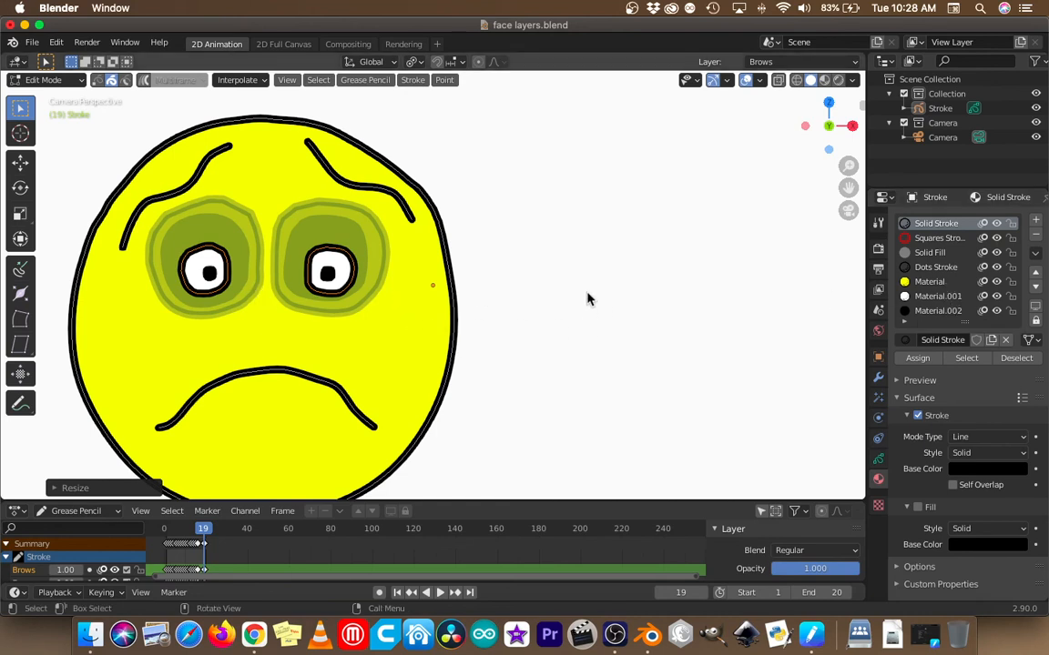
pyautogui.click(877, 461)
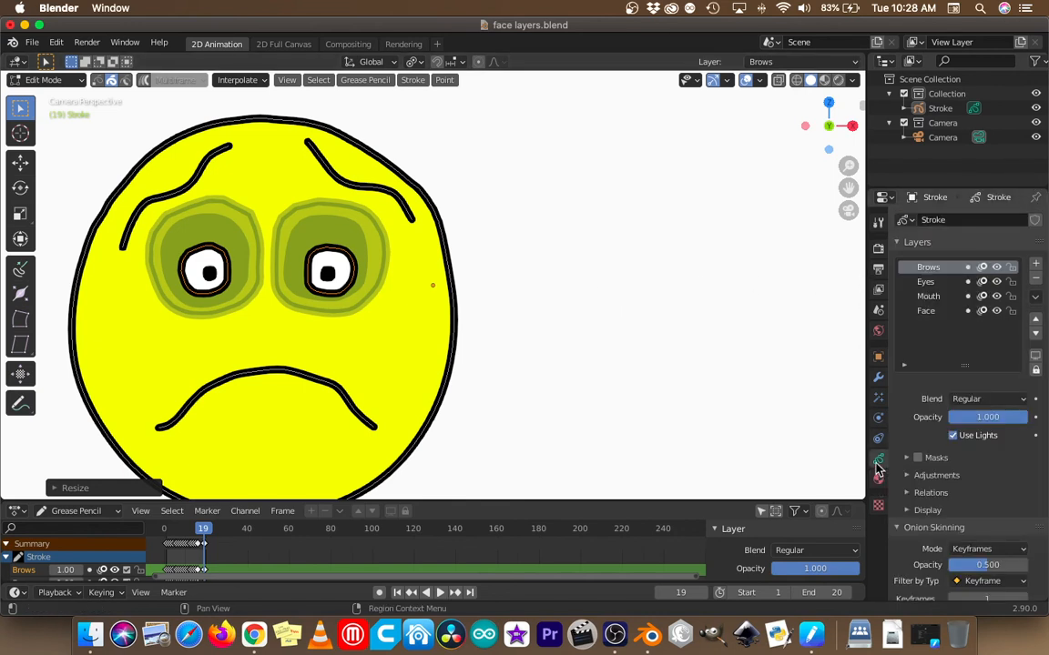
pyautogui.click(877, 480)
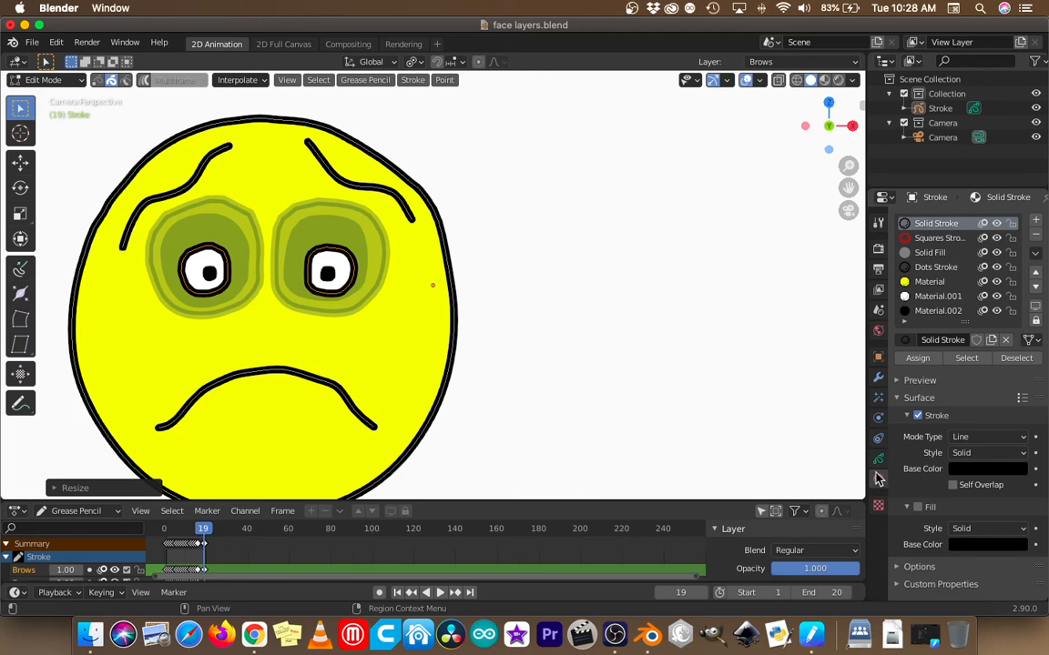
pyautogui.click(877, 460)
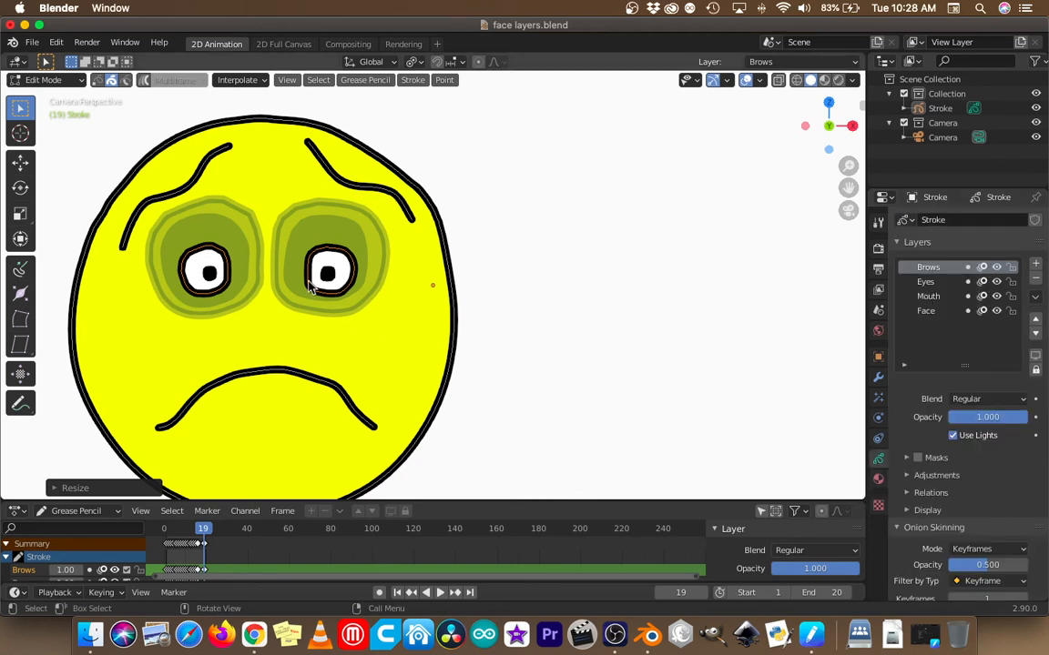
# Step: Switch to Draw mode and draw a rectangle beside the face on the Brows layer, using the yellow material named Material
pyautogui.click(50, 79)
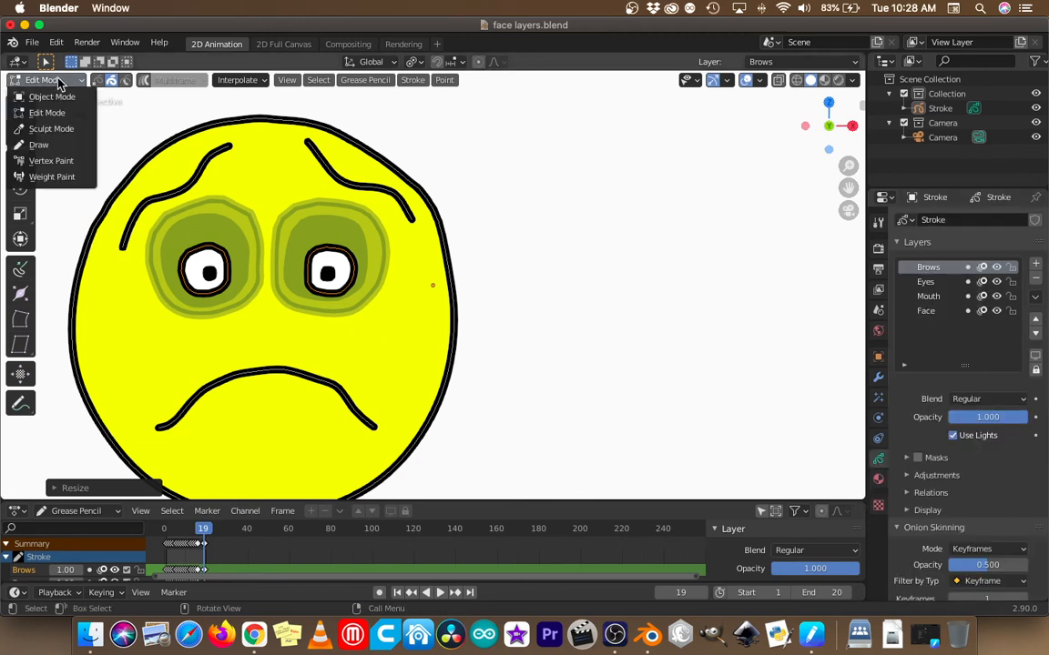
pyautogui.click(43, 143)
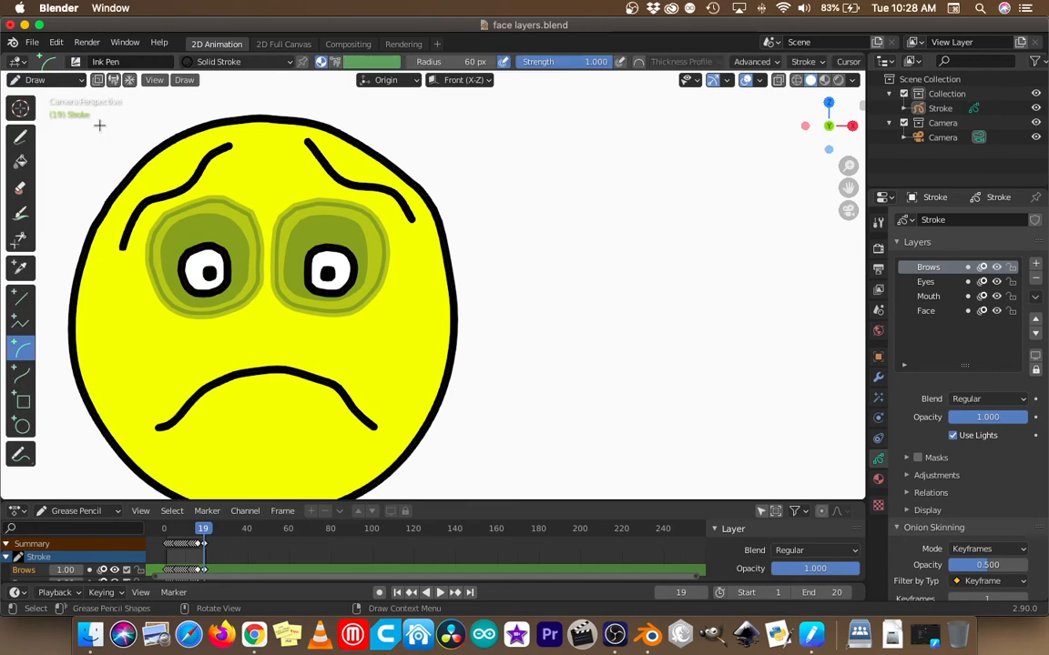
pyautogui.click(253, 66)
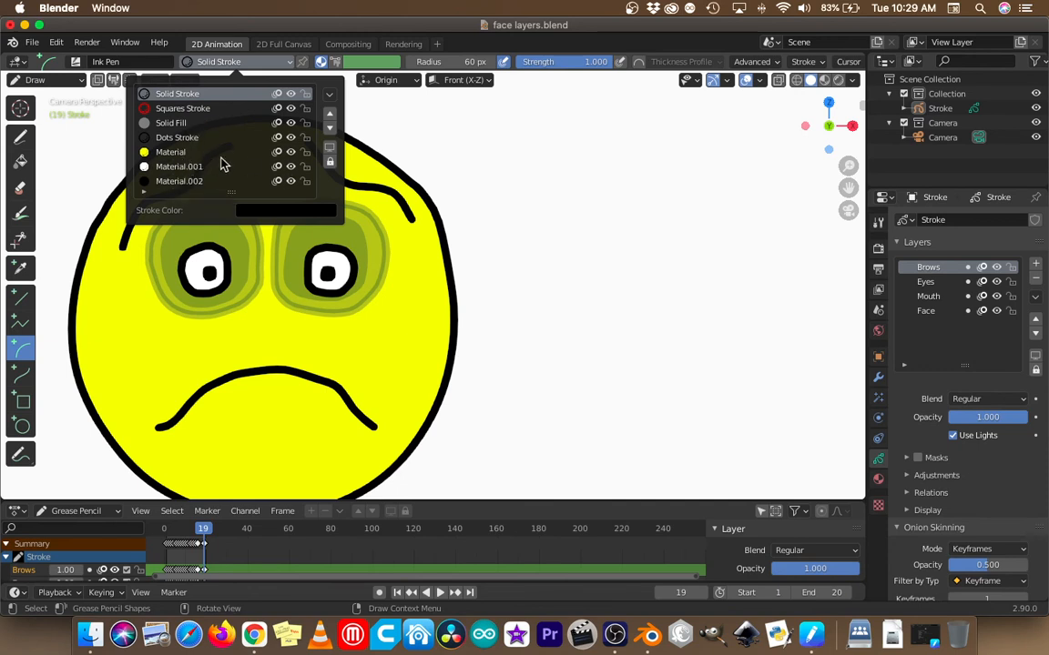
pyautogui.click(162, 154)
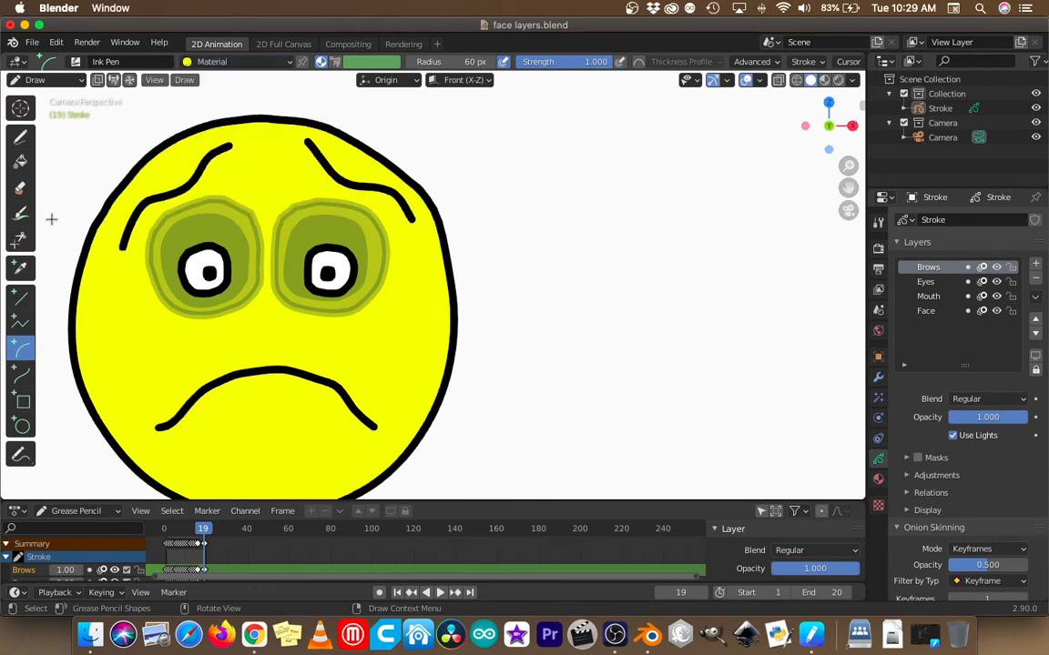
pyautogui.click(23, 401)
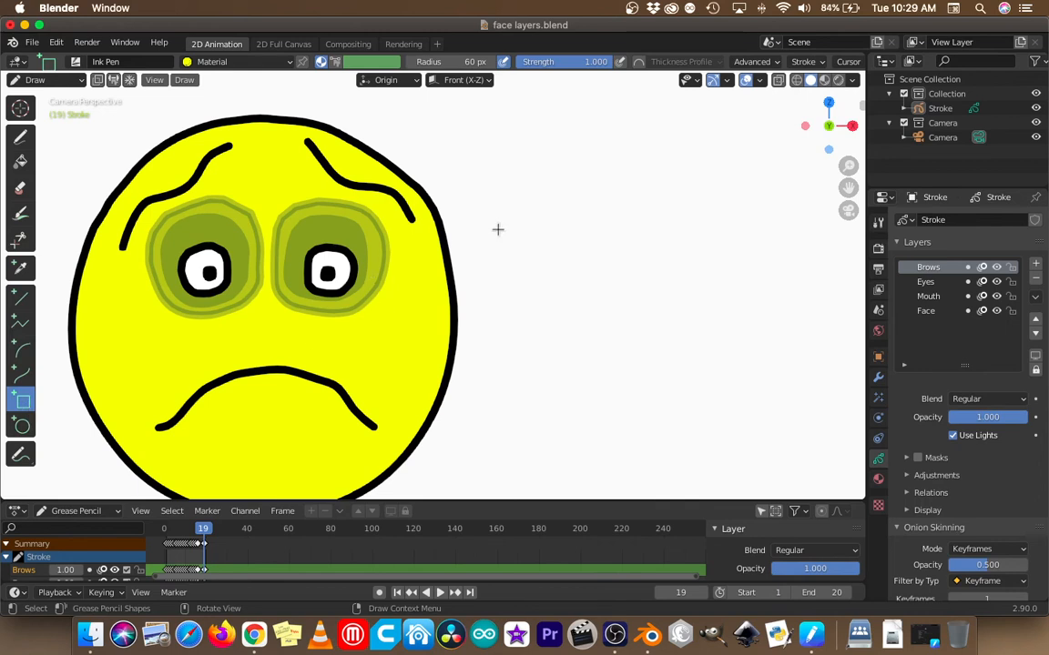
pyautogui.moveTo(479, 208); pyautogui.dragTo(635, 343)
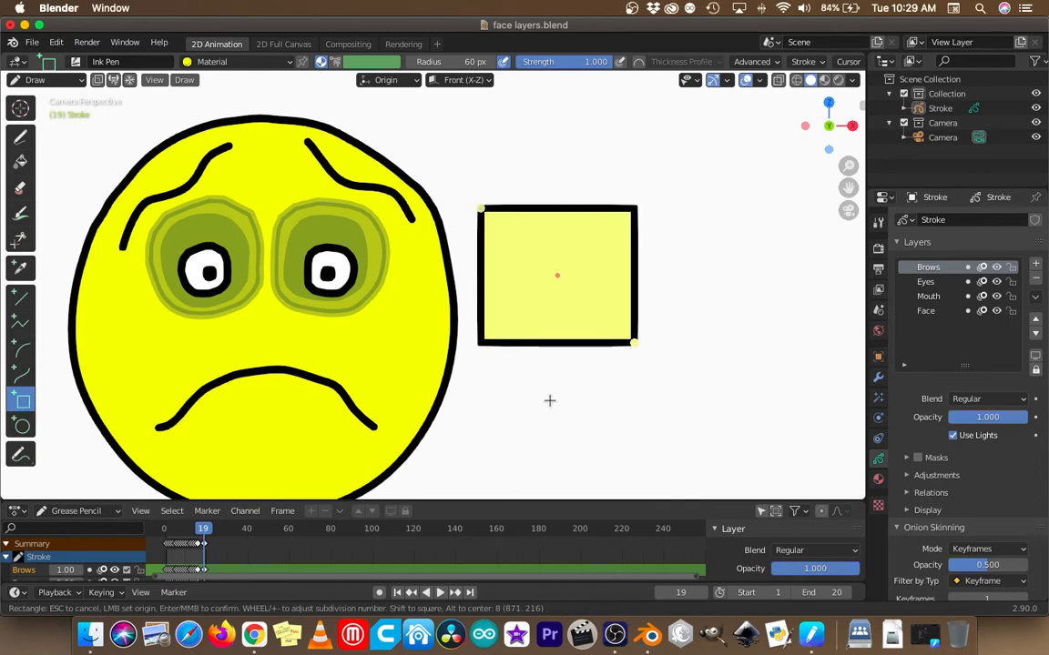
pyautogui.press('Return')
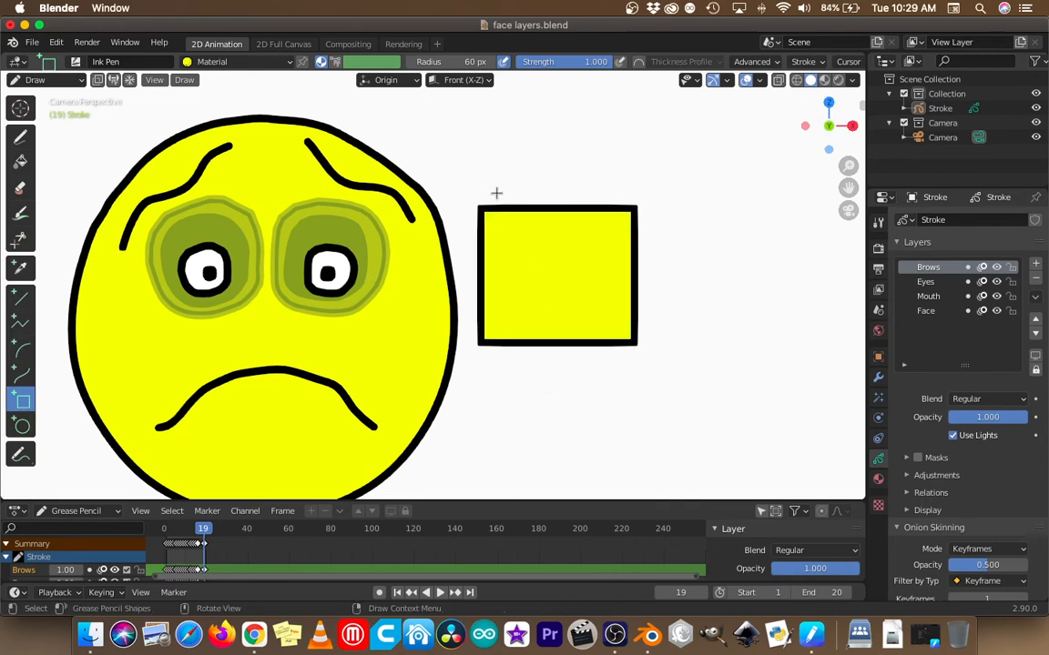
# Step: Draw an S-shaped black curve overlapping the rectangle's upper corner on the Brows layer, using the Curve tool and Material.002
pyautogui.click(246, 70)
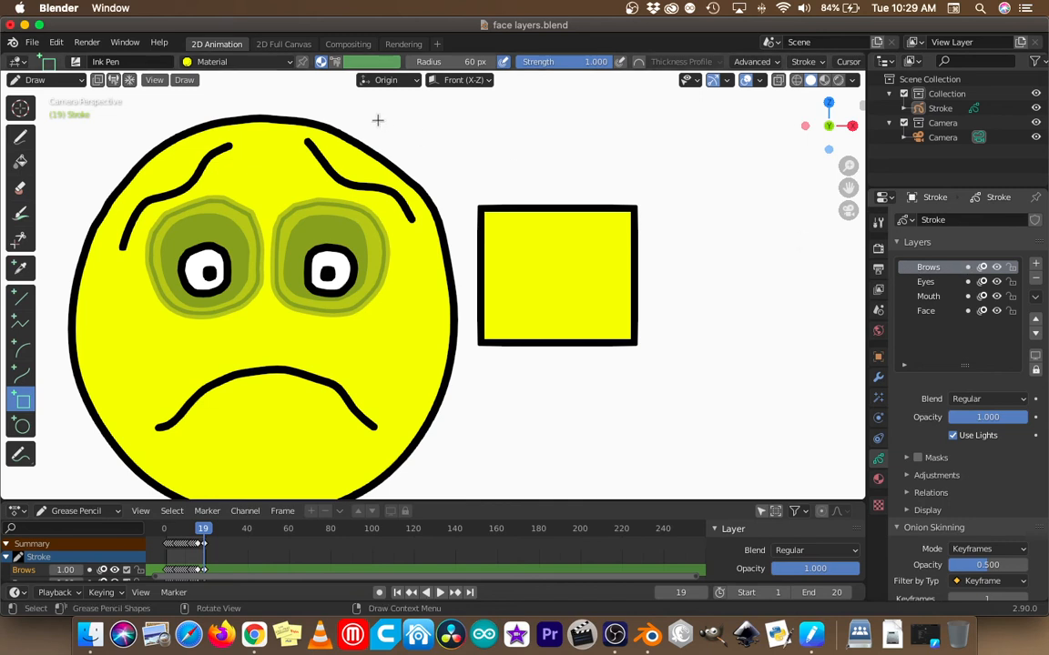
pyautogui.click(227, 64)
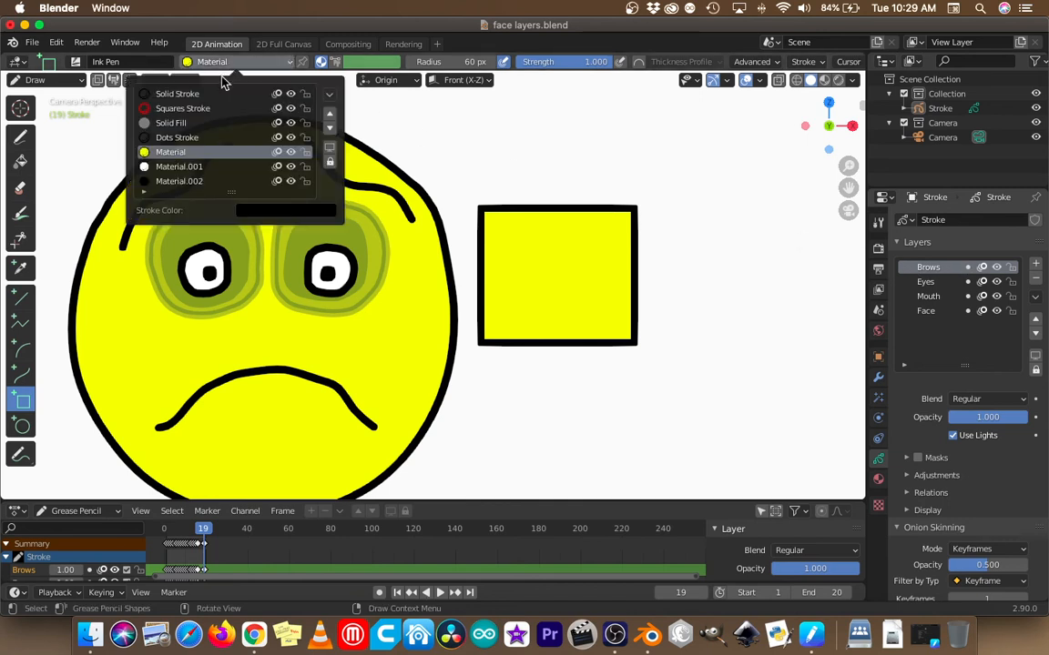
pyautogui.click(182, 181)
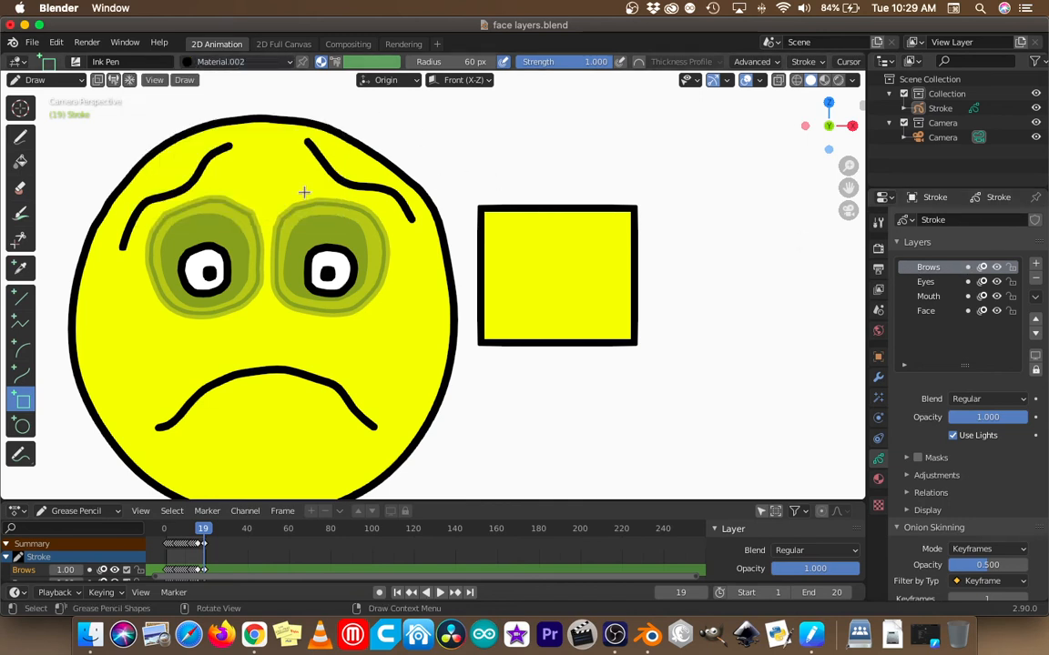
pyautogui.click(21, 377)
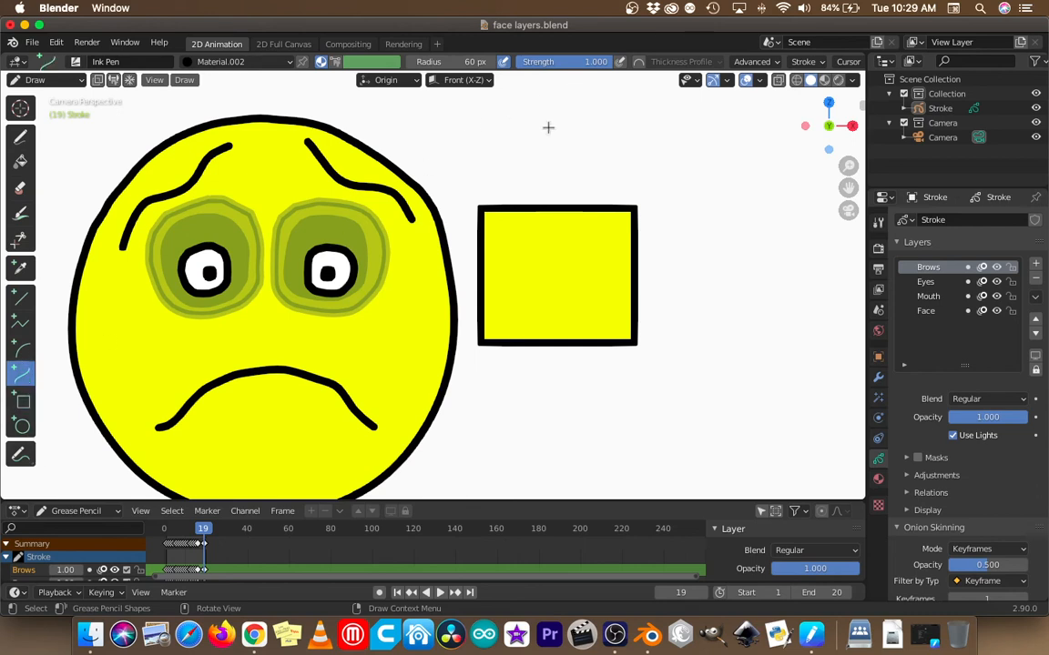
pyautogui.moveTo(548, 127)
pyautogui.mouseDown()
pyautogui.moveTo(756, 206)
pyautogui.moveTo(771, 254)
pyautogui.mouseUp()
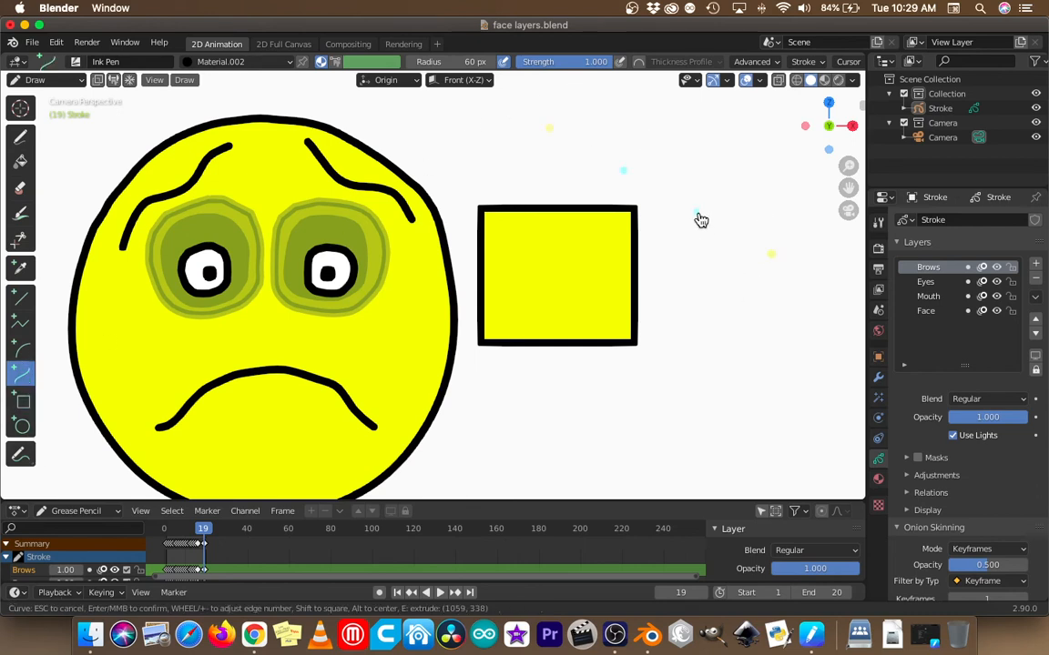
pyautogui.moveTo(698, 216); pyautogui.dragTo(622, 326)
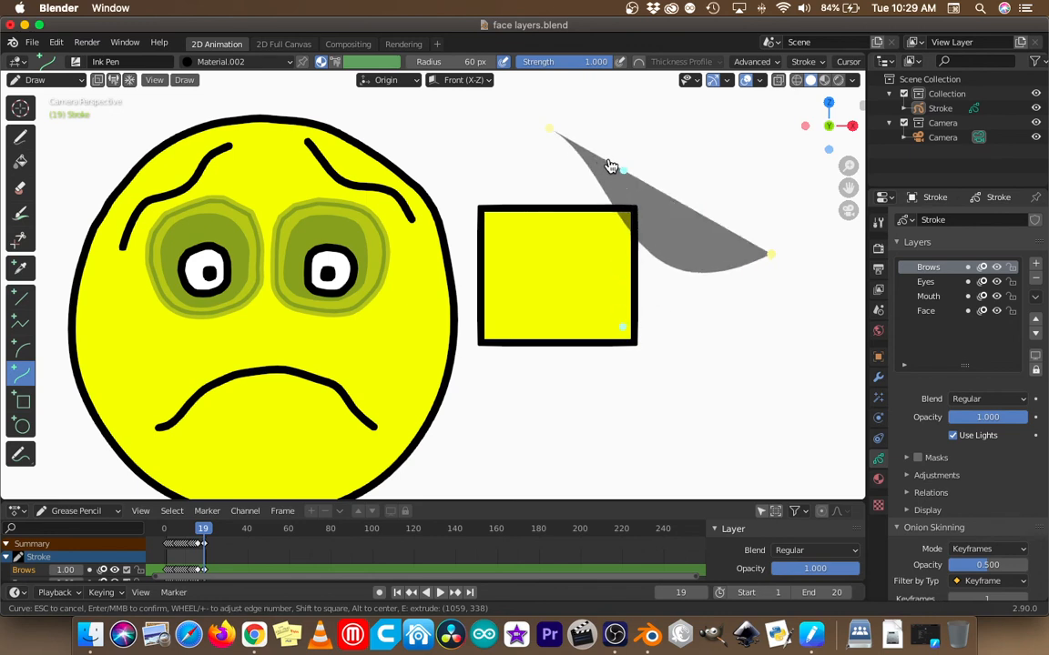
pyautogui.moveTo(624, 171); pyautogui.dragTo(672, 146)
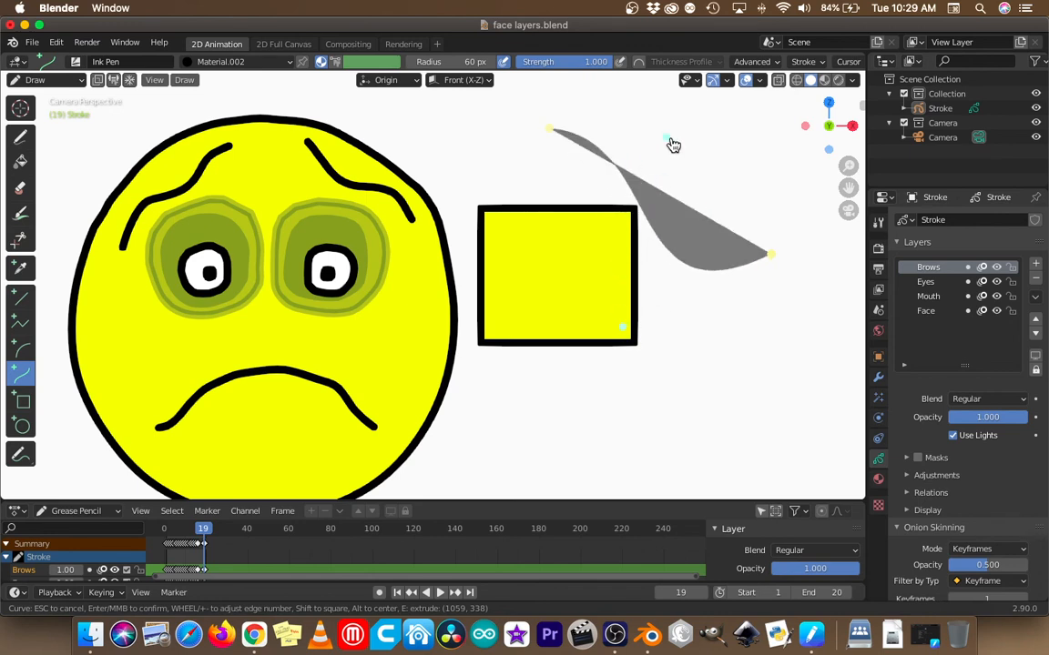
pyautogui.press('Return')
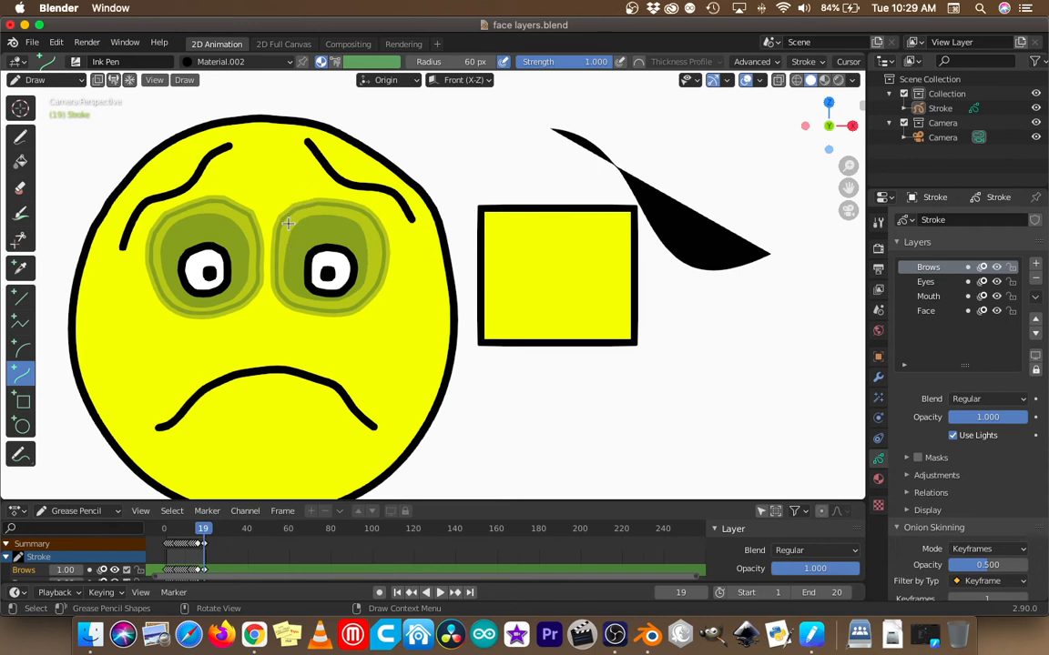
# Step: Try sculpting the rectangle and black curve together in Sculpt Mode, and undo back through the black curve
pyautogui.moveTo(202, 186); pyautogui.dragTo(134, 214)
pyautogui.click(40, 80)
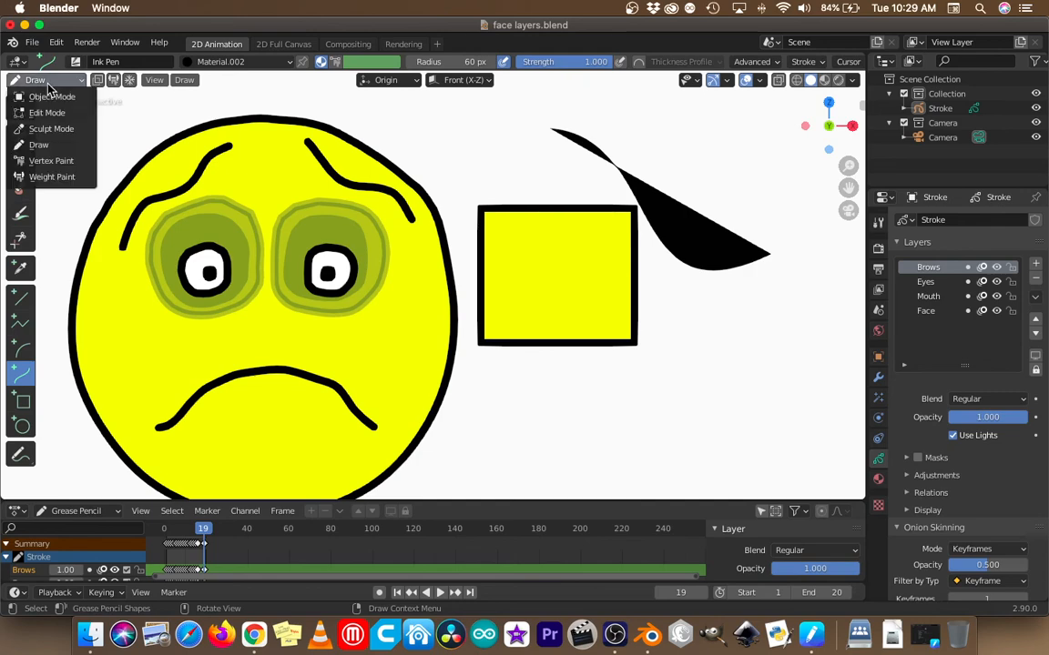
pyautogui.click(43, 129)
pyautogui.moveTo(533, 246)
pyautogui.mouseDown()
pyautogui.moveTo(627, 240)
pyautogui.moveTo(721, 206)
pyautogui.moveTo(687, 237)
pyautogui.moveTo(636, 258)
pyautogui.mouseUp()
pyautogui.press('Escape')
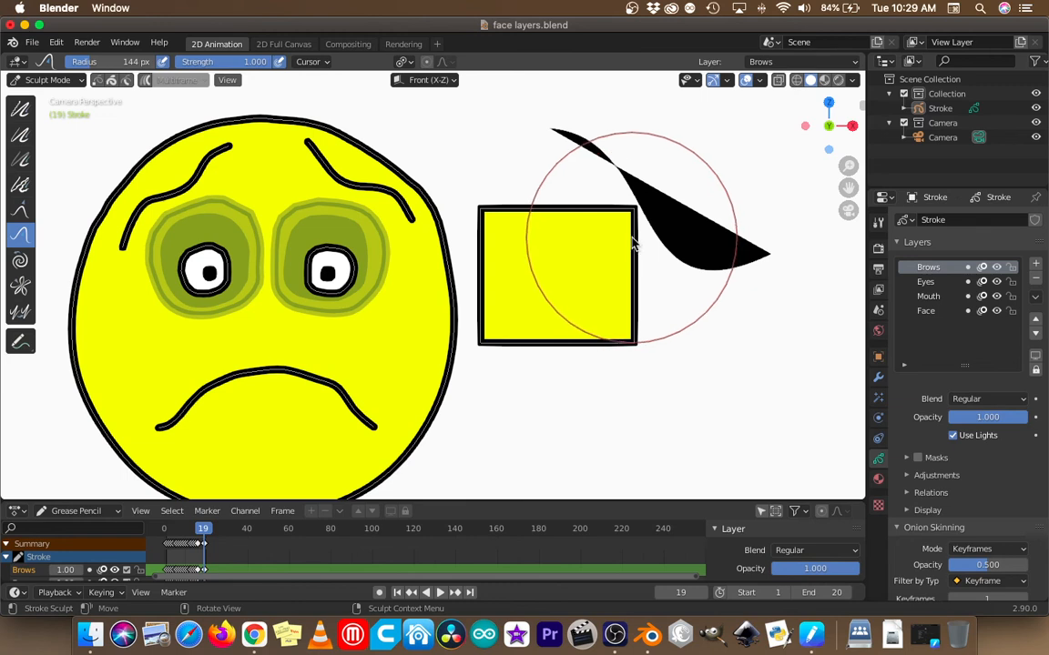
pyautogui.hotkey('ctrl', 'z')
pyautogui.hotkey('ctrl', 'z')
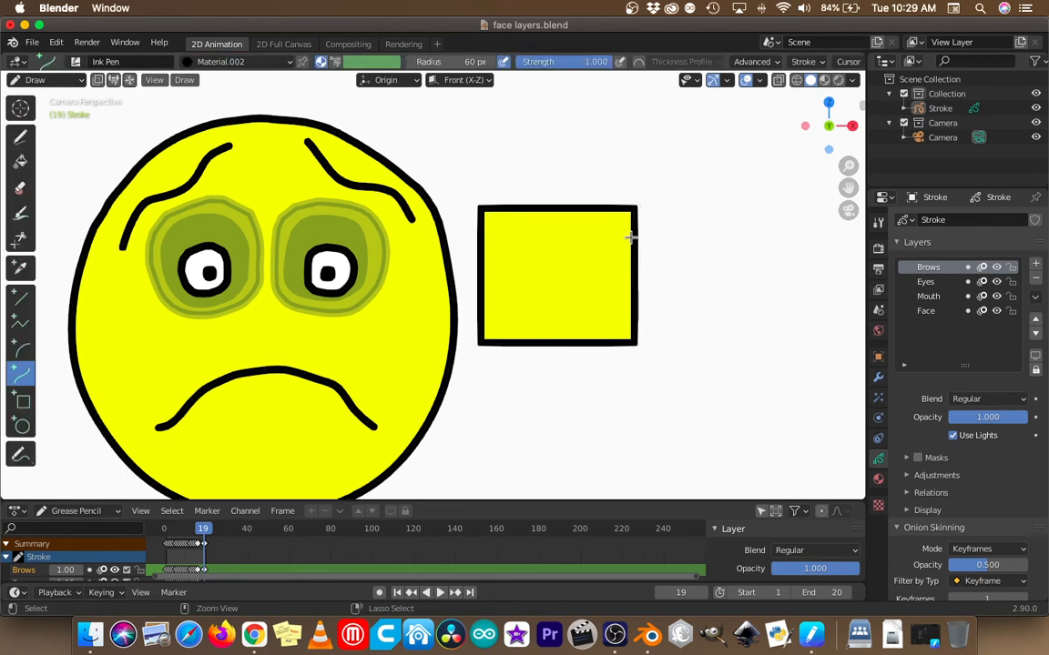
# Step: Make the Eyes layer active and draw a new S-shaped black curve above the yellow rectangle with Material.002
pyautogui.click(937, 282)
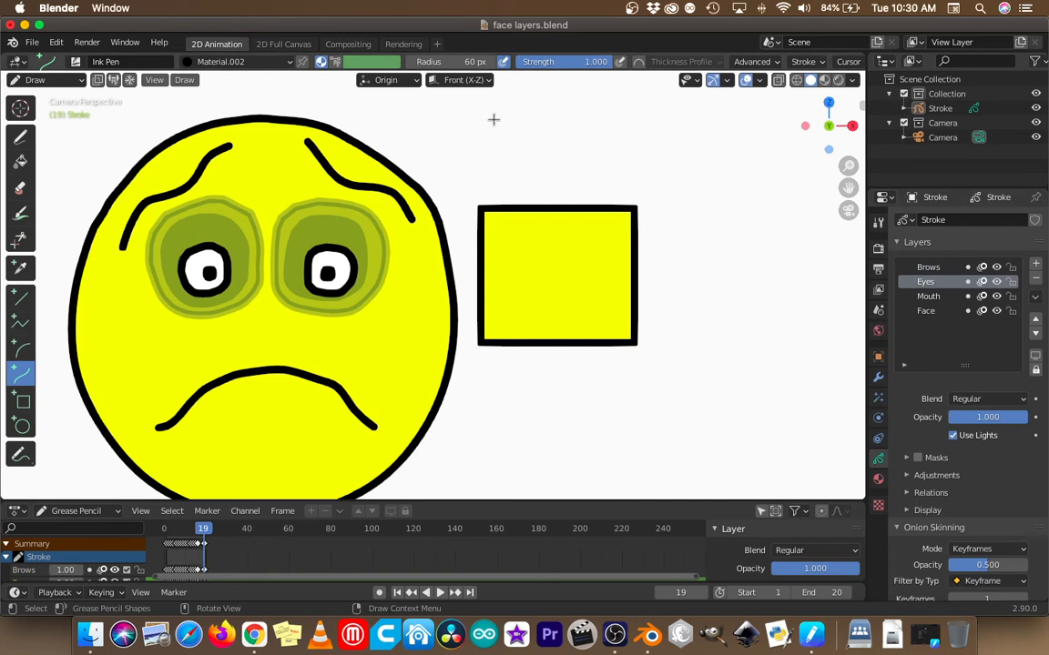
pyautogui.moveTo(493, 119); pyautogui.dragTo(744, 252)
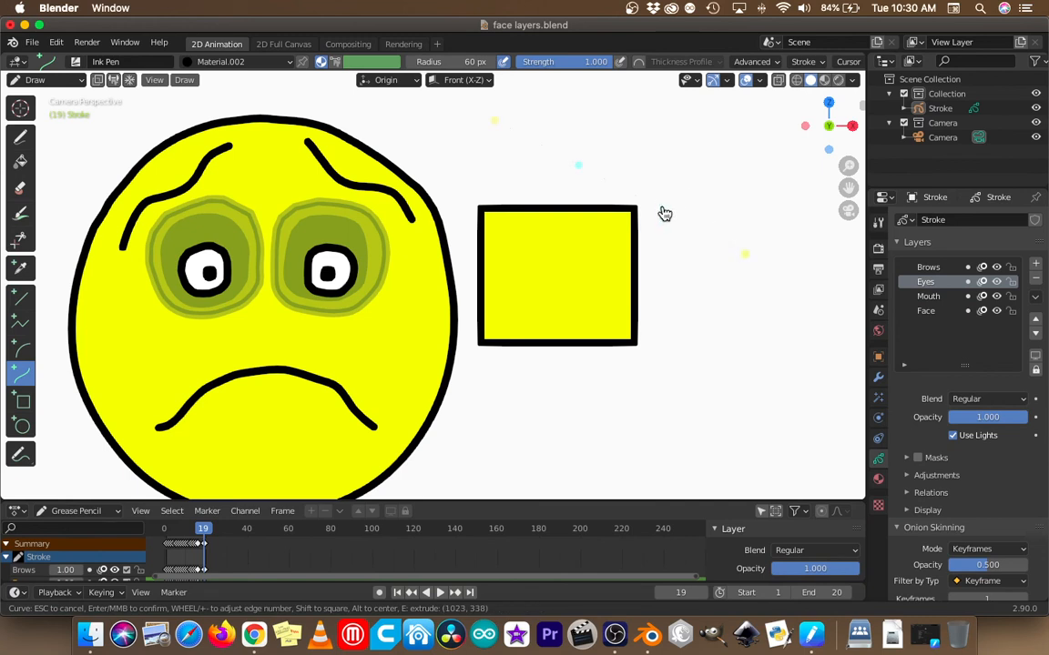
pyautogui.moveTo(578, 165); pyautogui.dragTo(574, 328)
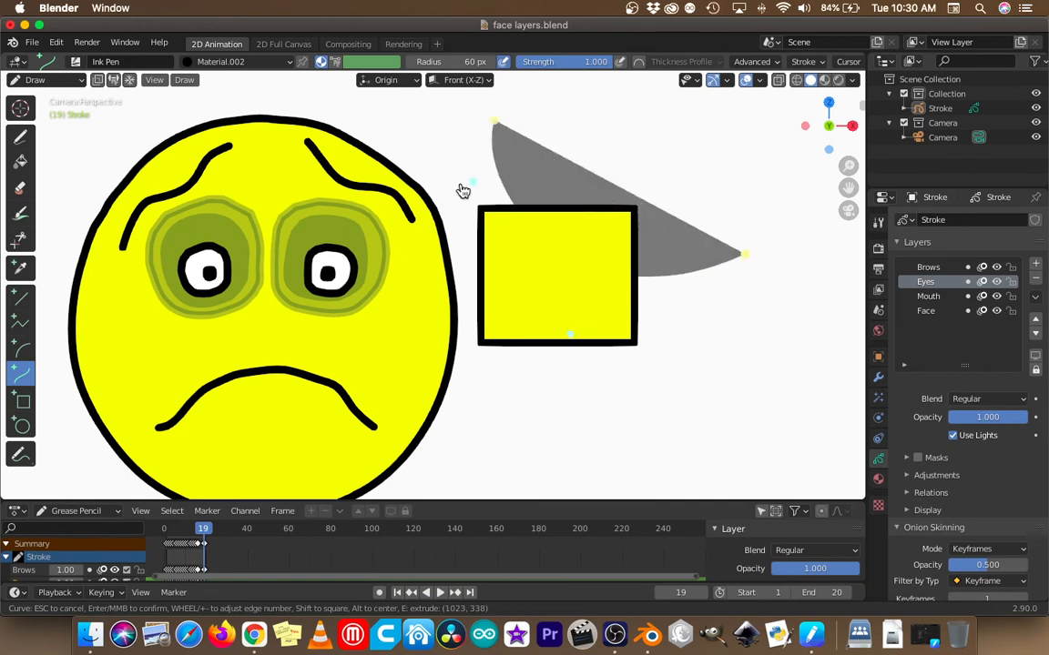
pyautogui.moveTo(462, 190); pyautogui.dragTo(733, 111)
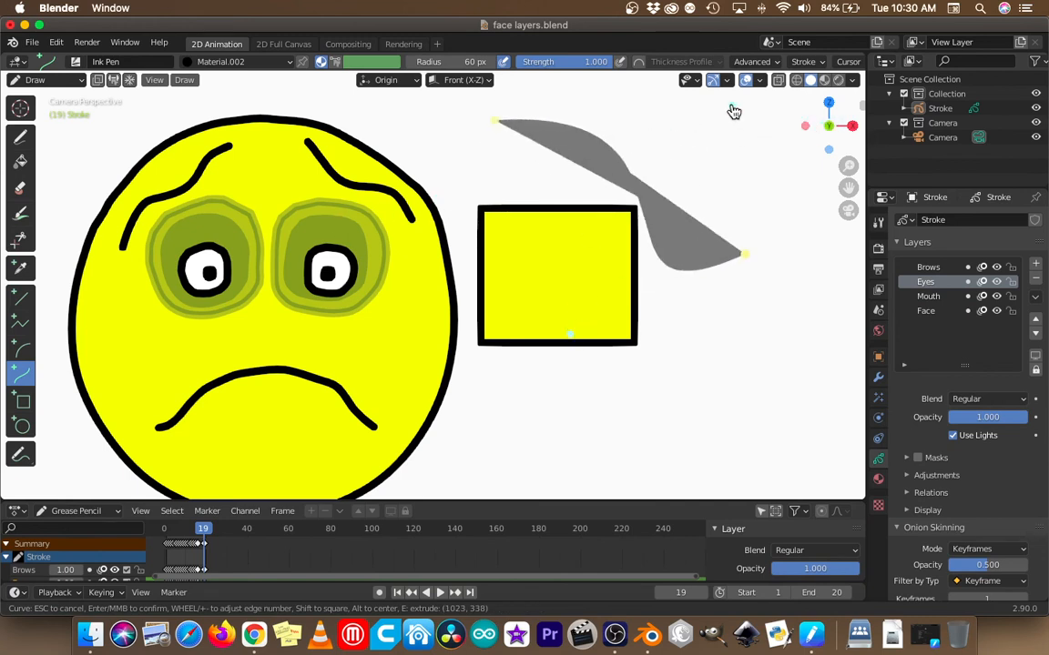
pyautogui.press('Return')
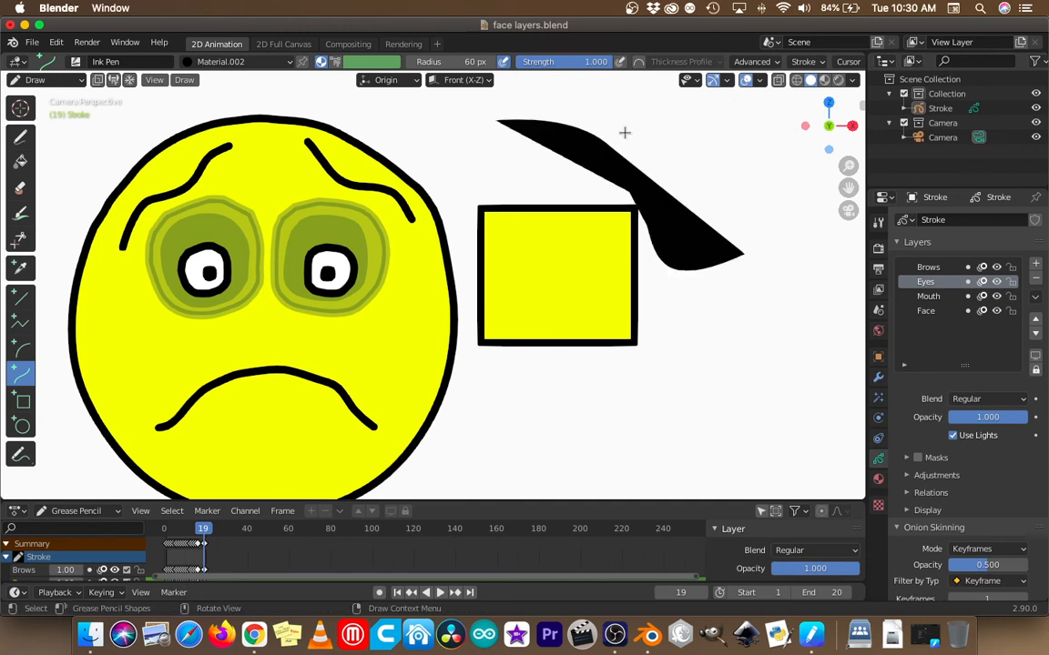
# Step: Switch to Sculpt Mode, try deforming the black shape and yellow rectangle together, and undo the sculpt strokes
pyautogui.click(75, 80)
pyautogui.click(66, 130)
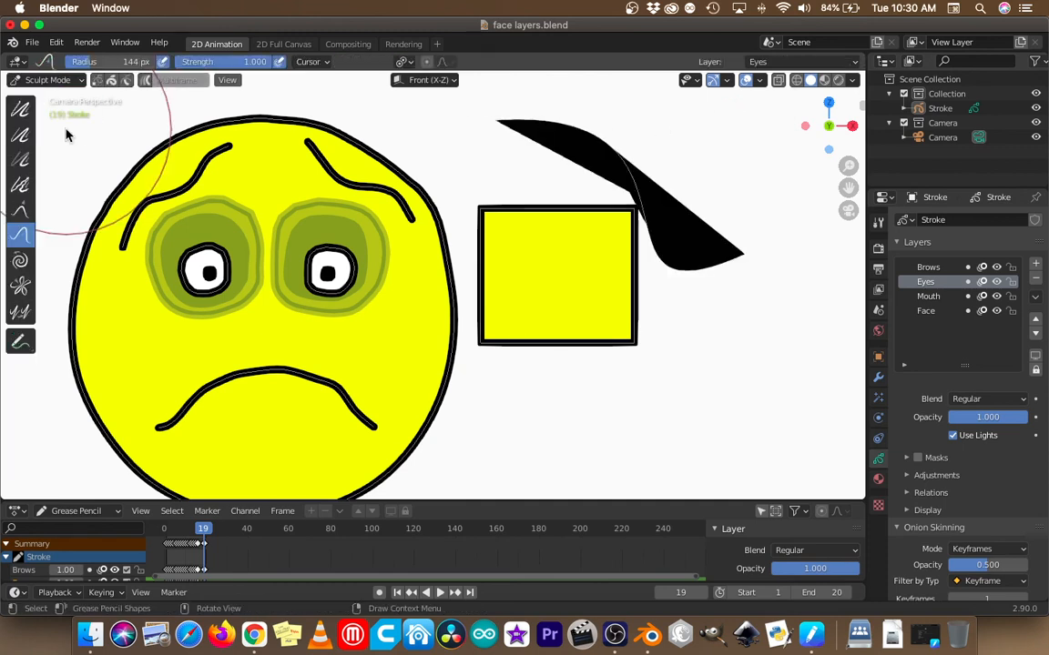
pyautogui.moveTo(488, 167)
pyautogui.mouseDown()
pyautogui.moveTo(641, 147)
pyautogui.moveTo(660, 154)
pyautogui.moveTo(685, 255)
pyautogui.moveTo(605, 257)
pyautogui.moveTo(539, 299)
pyautogui.moveTo(513, 265)
pyautogui.mouseUp()
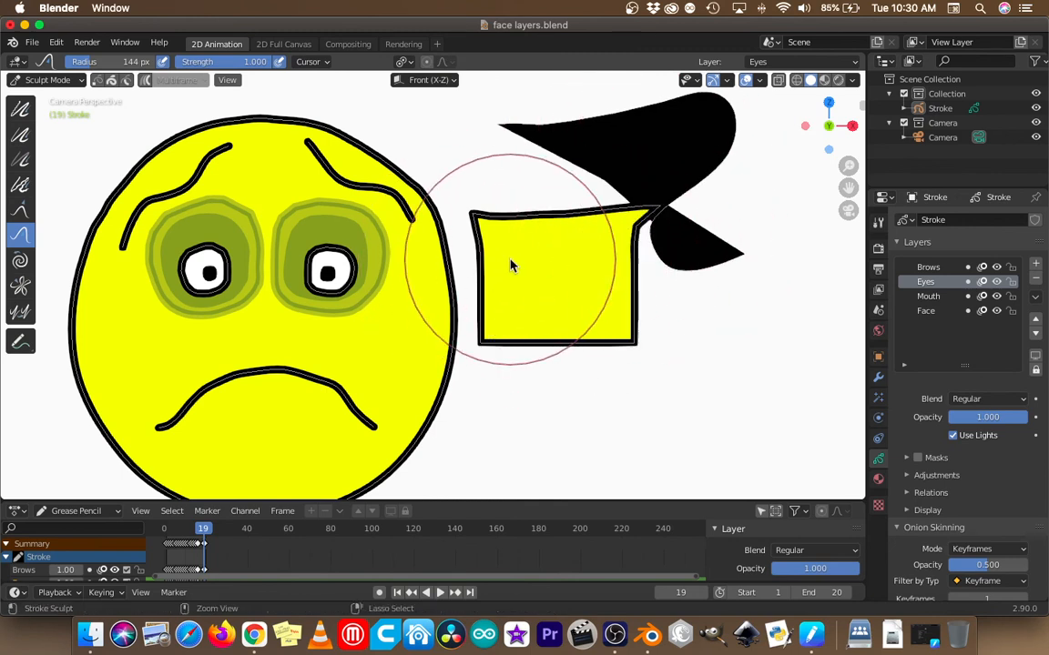
pyautogui.hotkey('ctrl', 'z')
pyautogui.hotkey('ctrl', 'z')
pyautogui.hotkey('ctrl', 'z')
pyautogui.hotkey('ctrl', 'z')
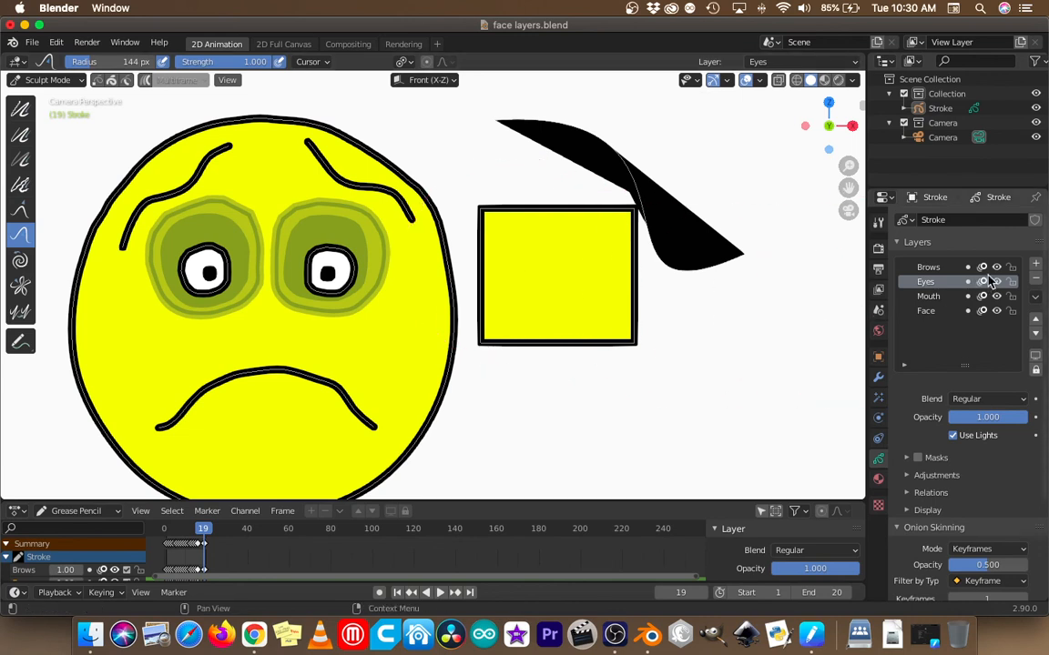
# Step: Lock the Brows layer and sculpt only the black shape on the Eyes layer behind the rectangle
pyautogui.click(1012, 266)
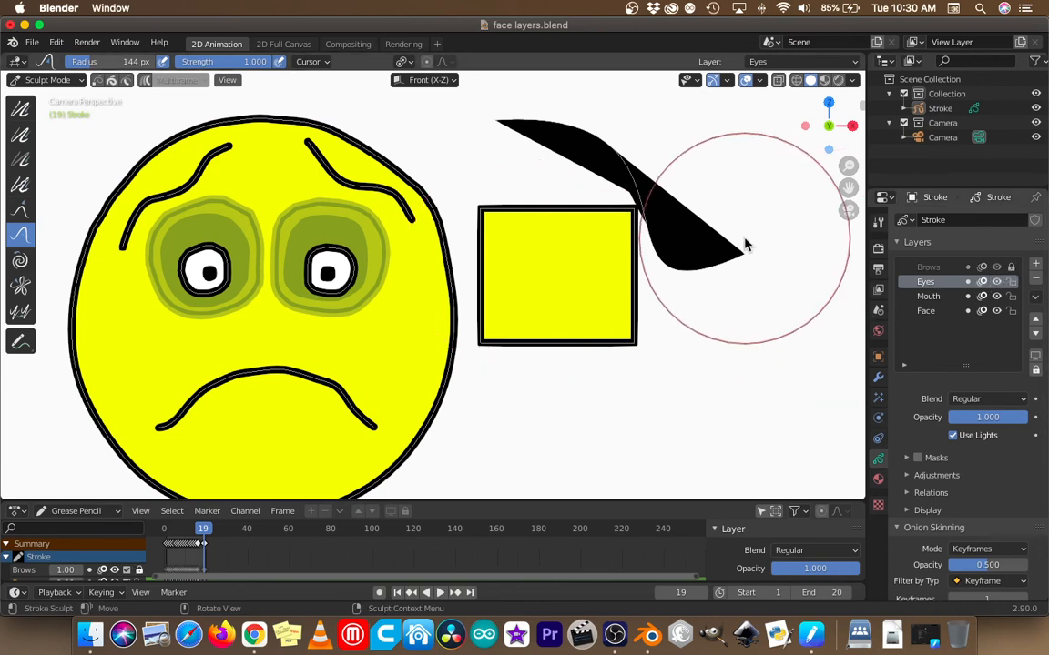
pyautogui.moveTo(745, 243)
pyautogui.mouseDown()
pyautogui.moveTo(646, 235)
pyautogui.moveTo(587, 262)
pyautogui.mouseUp()
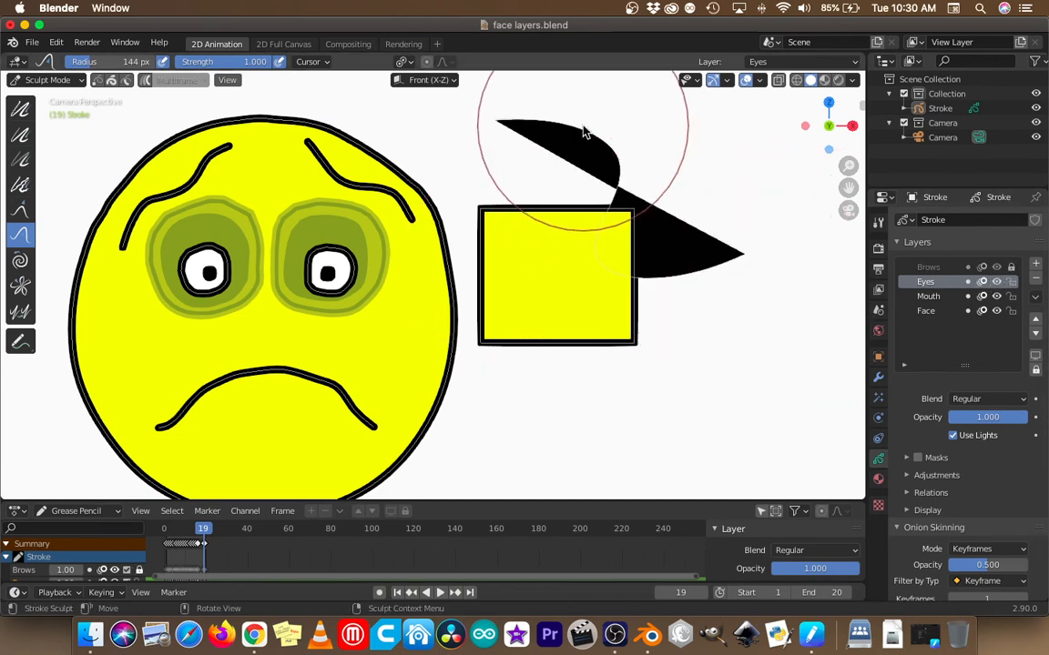
pyautogui.moveTo(585, 117)
pyautogui.mouseDown()
pyautogui.moveTo(590, 136)
pyautogui.moveTo(627, 128)
pyautogui.moveTo(601, 153)
pyautogui.mouseUp()
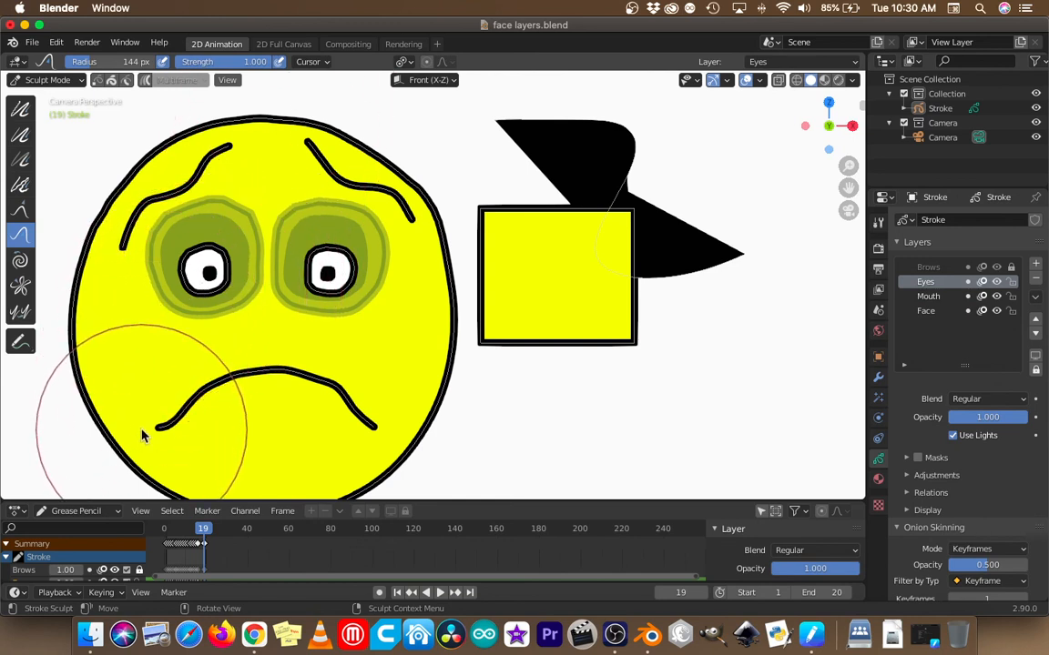
# Step: Switch to Object Mode, move the playhead back near the start of the timeline, and play the face animation
pyautogui.click(66, 83)
pyautogui.click(55, 97)
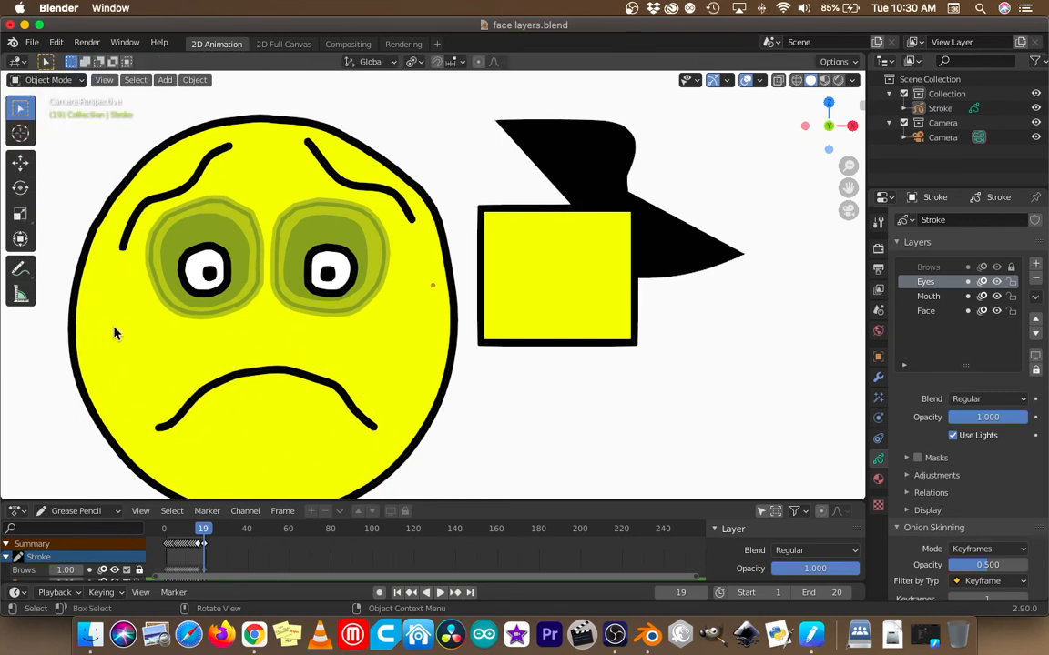
pyautogui.moveTo(203, 535); pyautogui.dragTo(168, 538)
pyautogui.press('space')
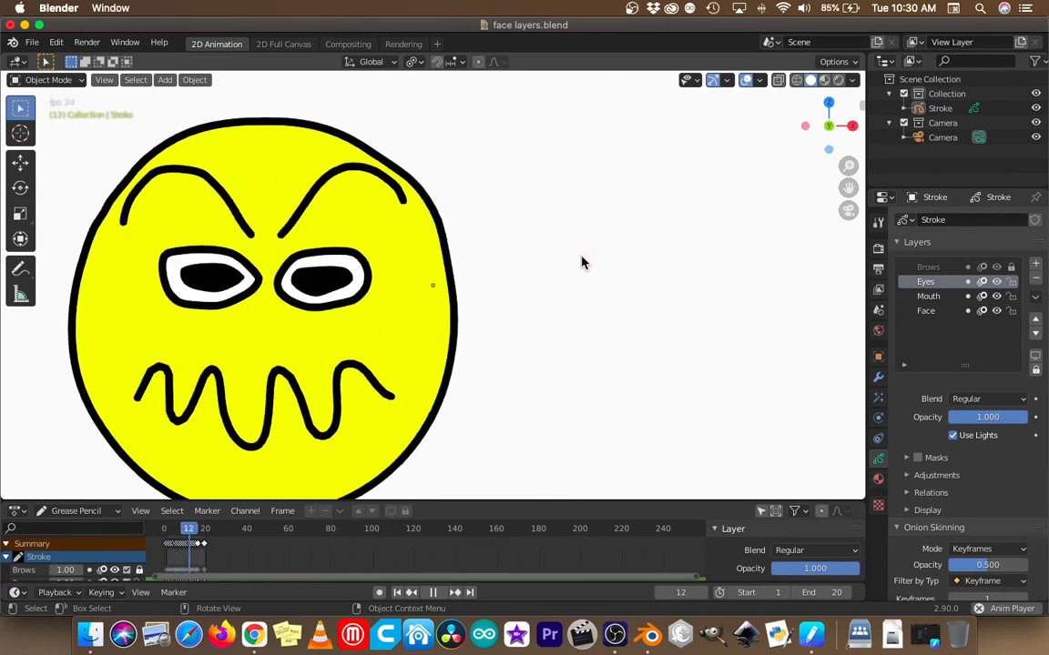
# Step: Stop the playback and step back to frame 6, then forward to frame 9, to examine the onion skin ghosts around each drawing
pyautogui.press('space')
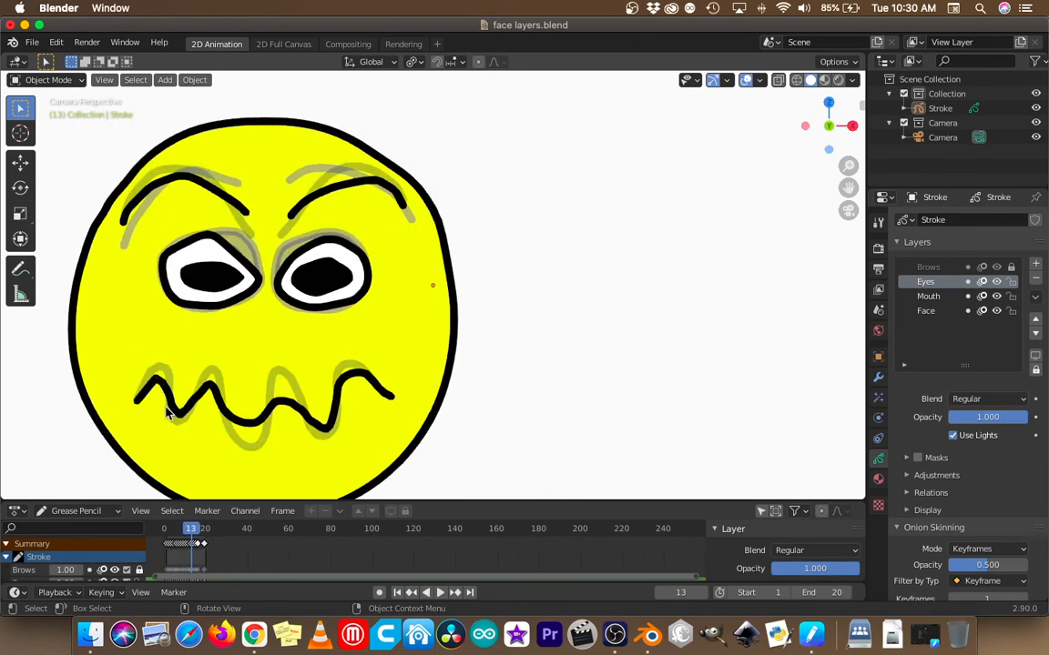
pyautogui.press('Left')
pyautogui.press('Left')
pyautogui.press('Left')
pyautogui.press('Left')
pyautogui.press('Left')
pyautogui.press('Left')
pyautogui.press('Left')
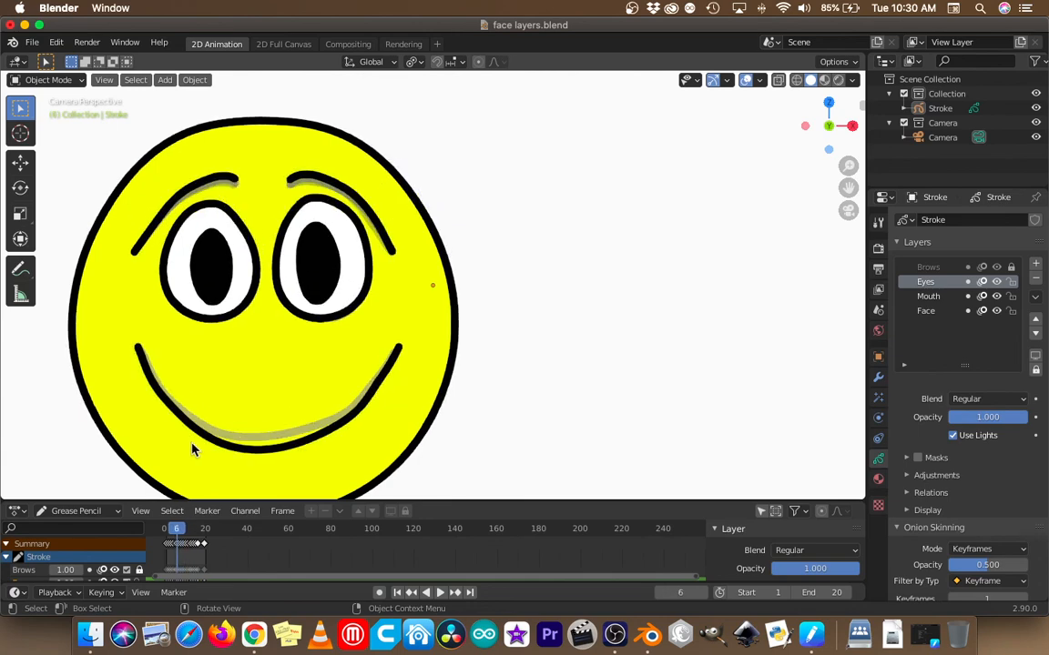
pyautogui.press('Right')
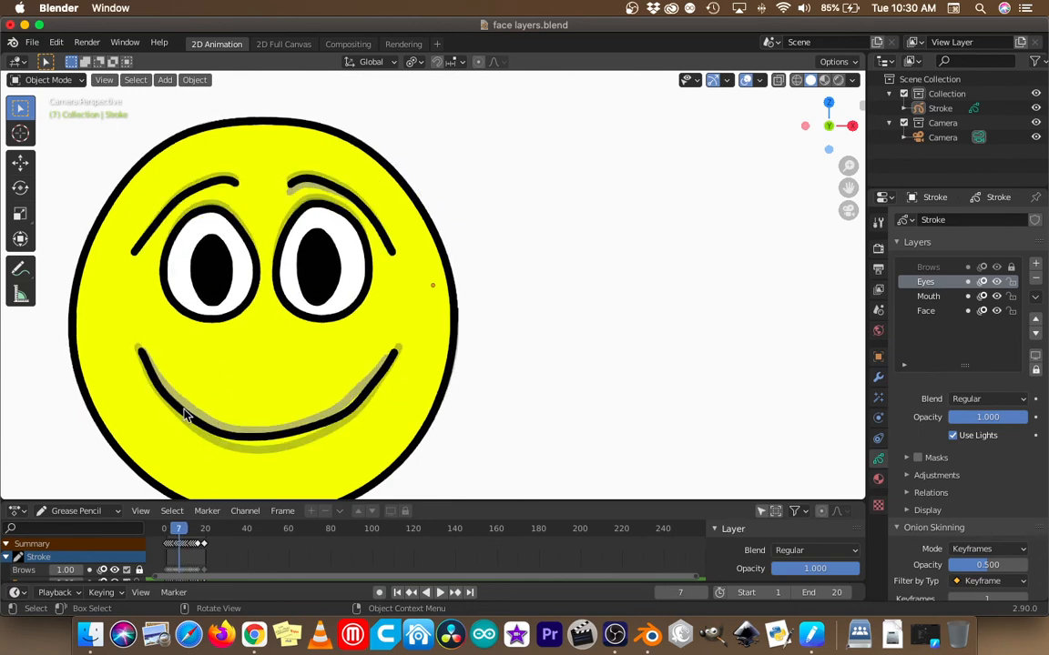
pyautogui.press('Right')
pyautogui.press('Right')
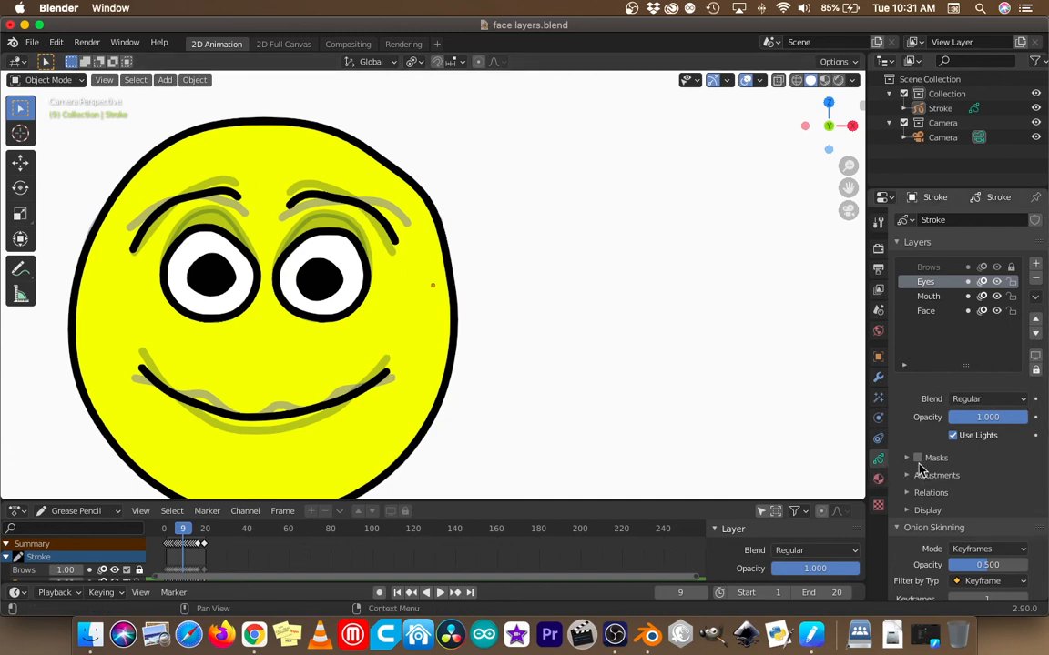
# Step: Set the onion skinning Keyframes After to 0 and widen the properties editor so its labels are readable
pyautogui.scroll(-3, 937, 468)
pyautogui.scroll(-2, 941, 468)
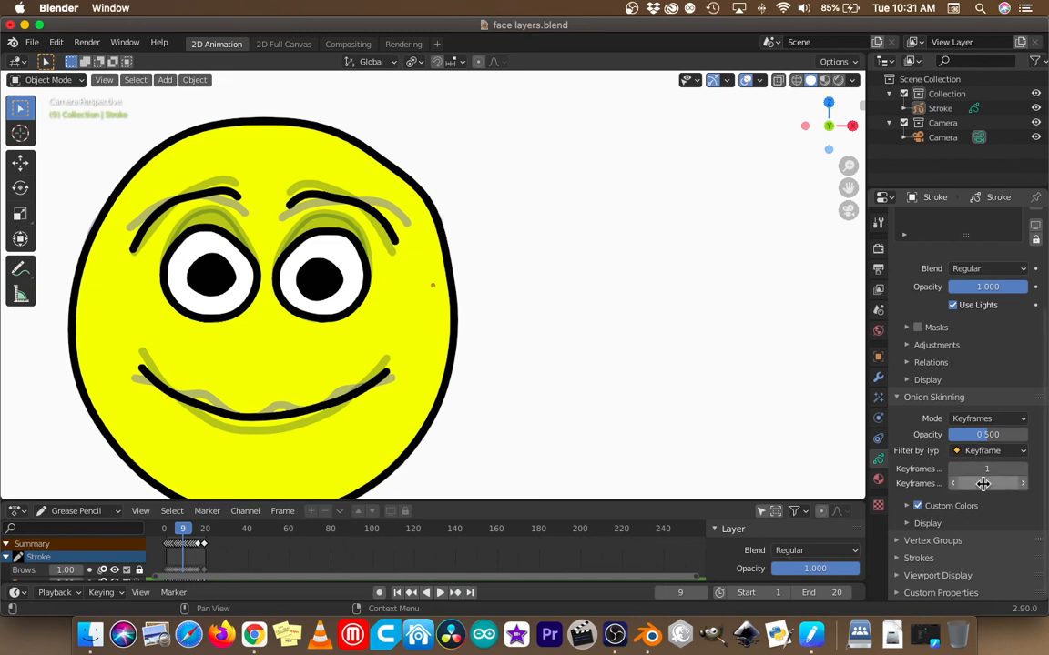
pyautogui.click(952, 486)
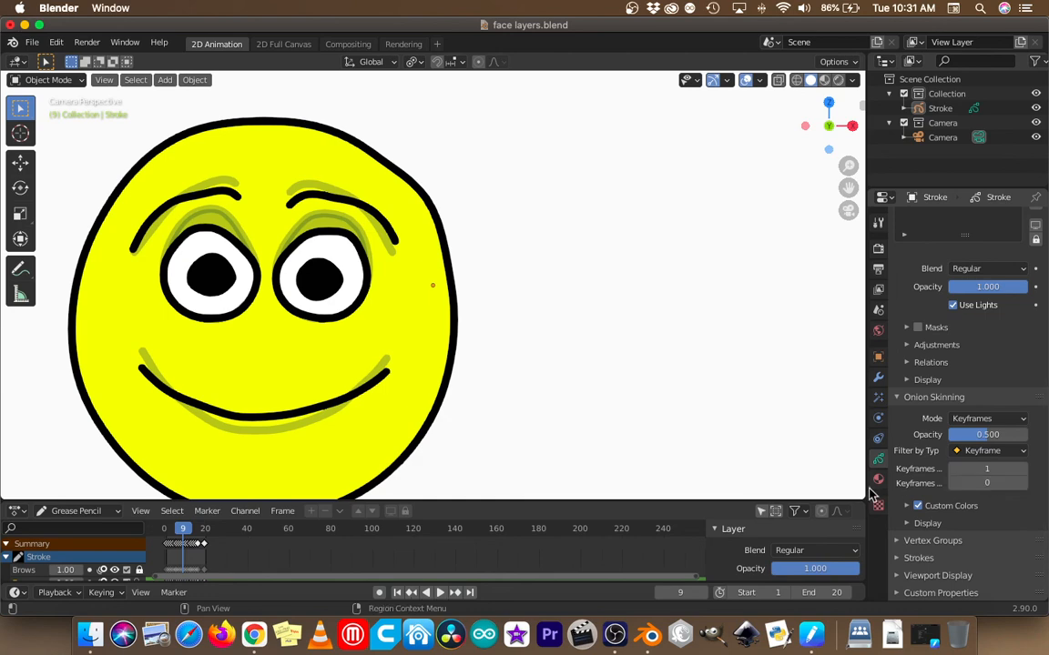
pyautogui.moveTo(867, 483); pyautogui.dragTo(824, 484)
# Step: Step forward through the face animation to examine the onion skin with only the preceding keyframe shown
pyautogui.press('Right')
pyautogui.press('Right')
pyautogui.press('Right')
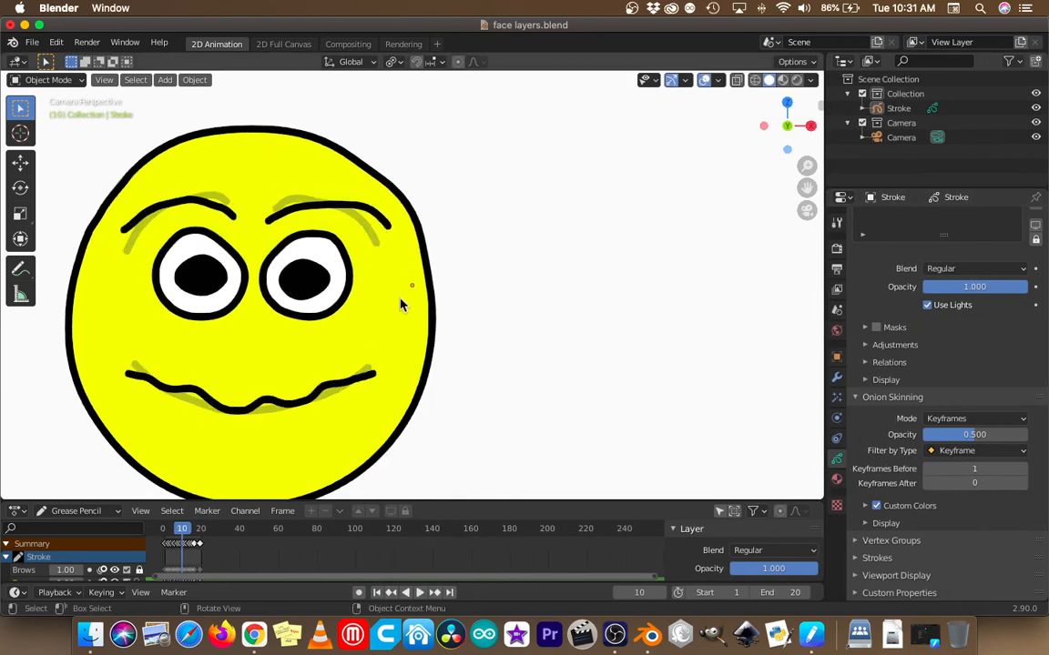
pyautogui.press('Right')
pyautogui.press('Right')
pyautogui.press('Right')
pyautogui.press('Right')
pyautogui.press('Right')
pyautogui.press('Right')
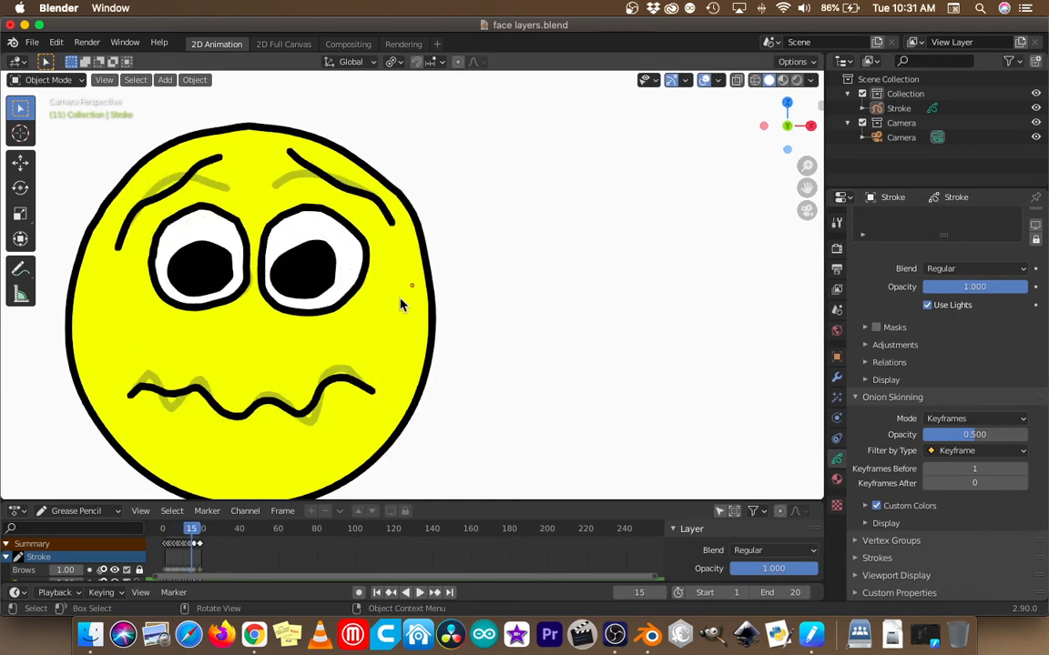
# Step: Set the onion skinning Keyframes After to 1 and lower the onion skin opacity to 0.349
pyautogui.click(1022, 484)
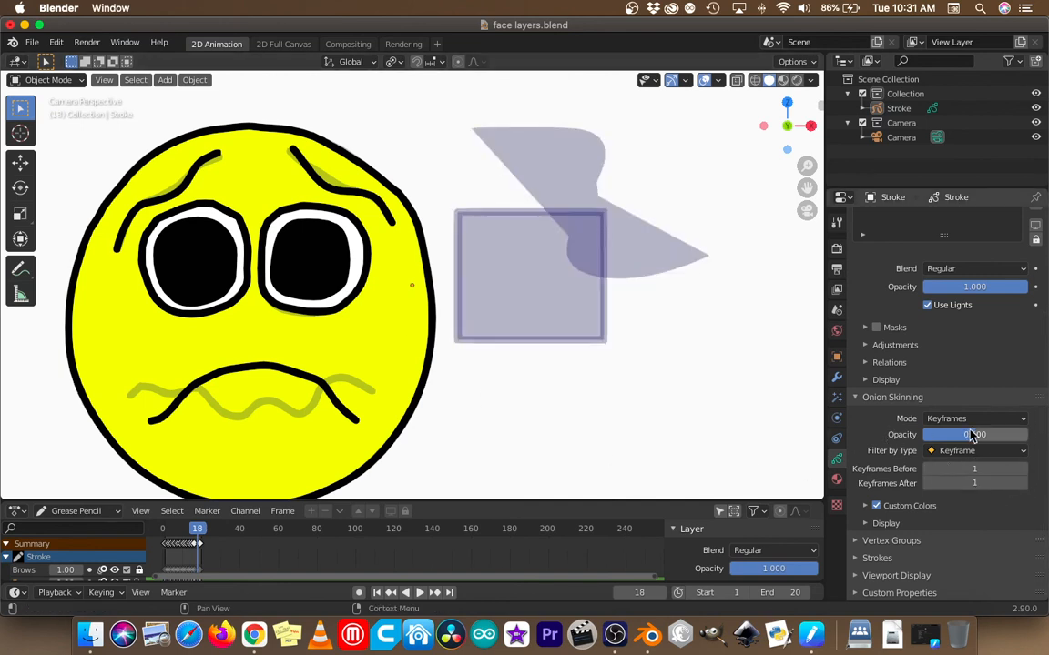
pyautogui.moveTo(919, 434)
pyautogui.mouseDown()
pyautogui.moveTo(880, 434)
pyautogui.moveTo(905, 434)
pyautogui.mouseUp()
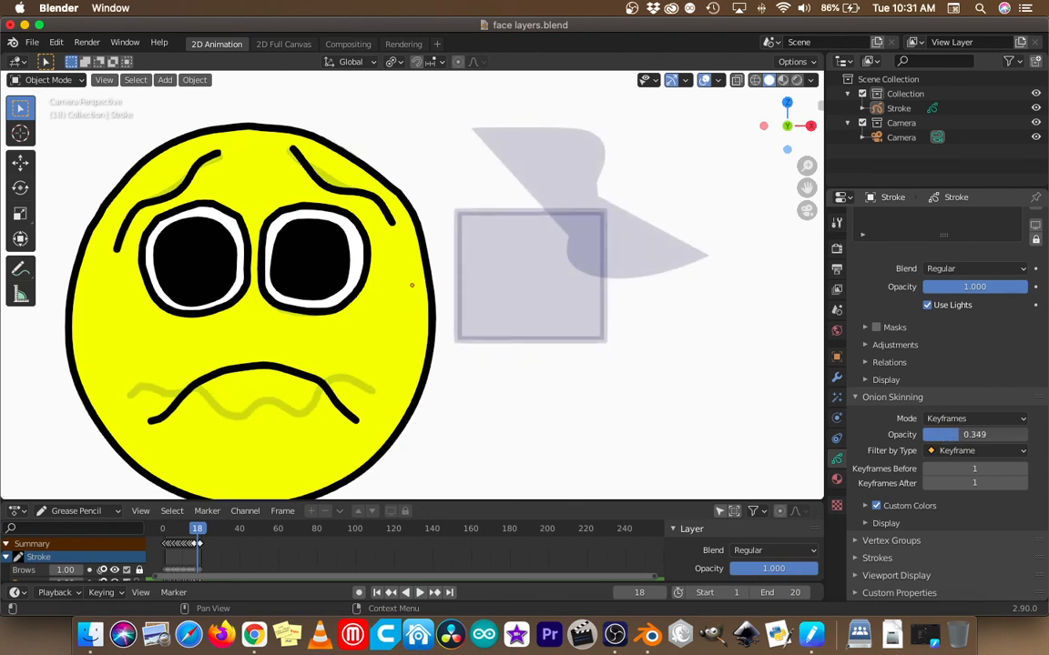
# Step: Step backward and forward between neighbouring frames, ending on frame 15, to examine the fainter onion skin before and after each drawing
pyautogui.press('Right')
pyautogui.press('Left')
pyautogui.press('Left')
pyautogui.press('Left')
pyautogui.press('Left')
pyautogui.press('Left')
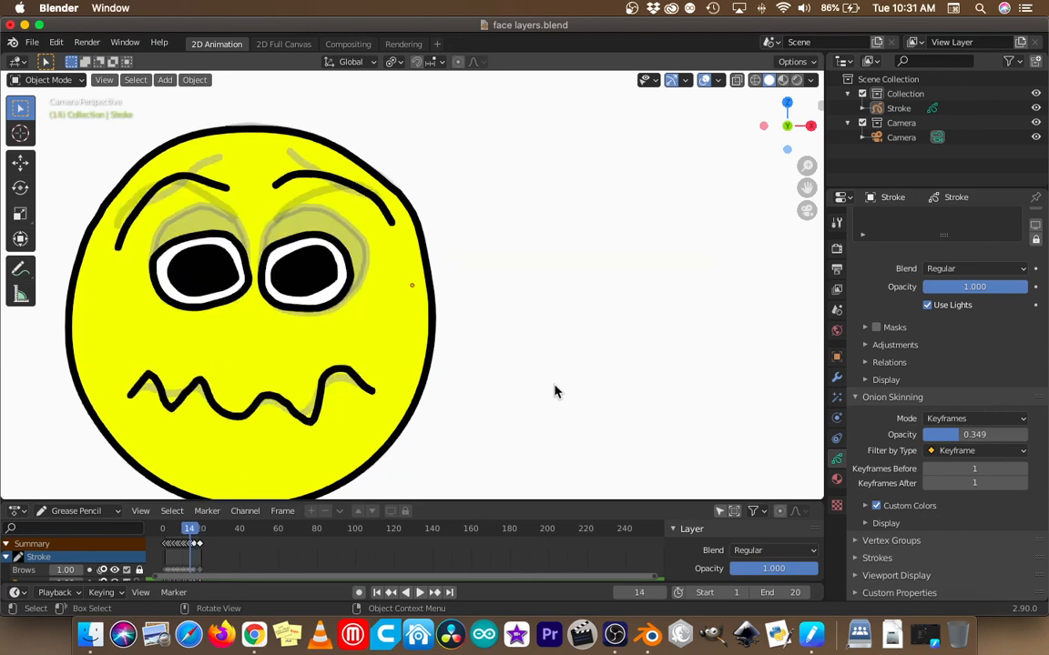
pyautogui.press('Left')
pyautogui.press('Left')
pyautogui.press('Left')
pyautogui.press('Right')
pyautogui.press('Right')
pyautogui.press('Right')
pyautogui.press('Right')
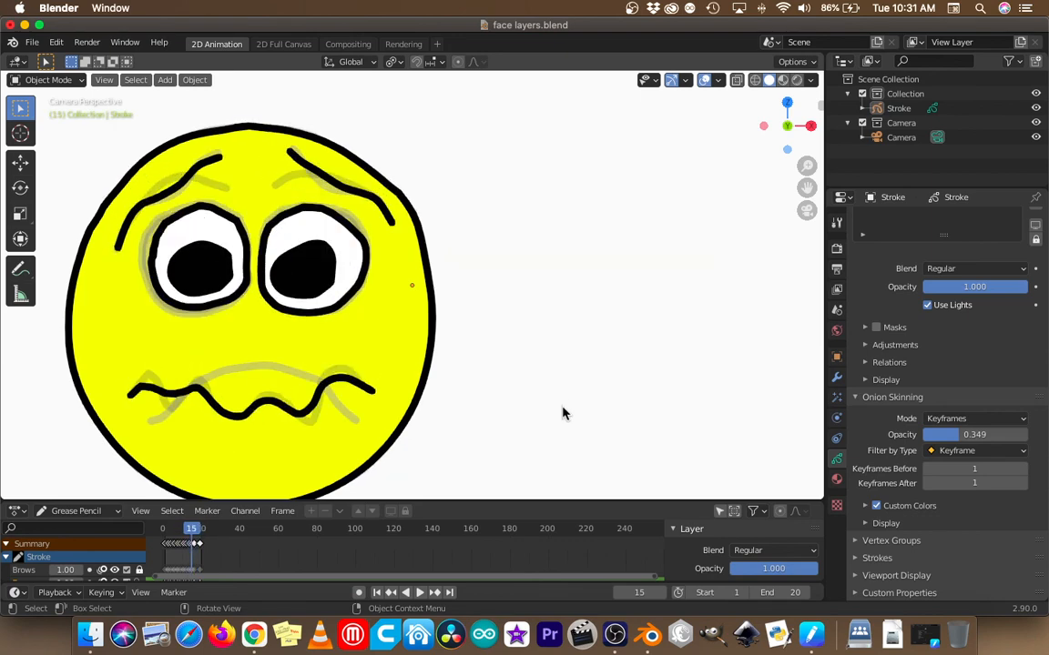